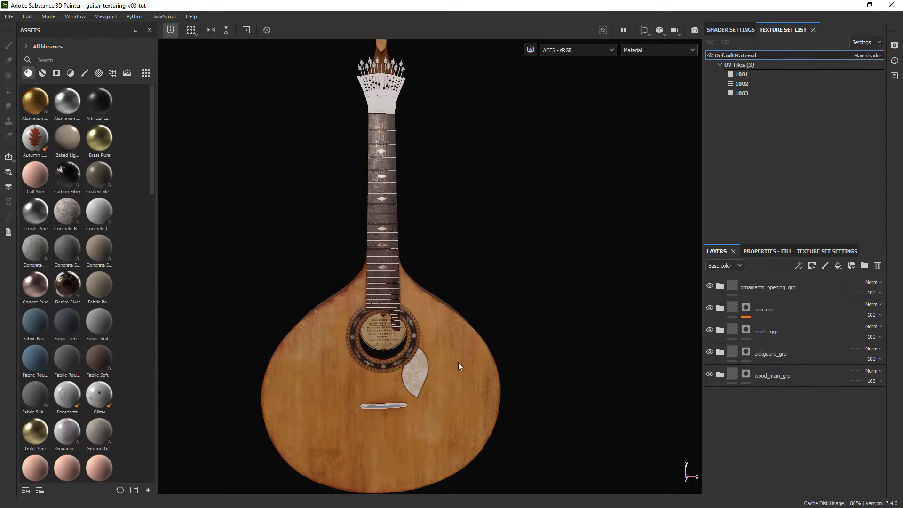
- Duplicate the wood_main_grp folder and name the copy wood_head_w_grp
{"action": "middle_click_drag", "start_coordinate": [417, 326], "coordinate": [425, 254], "text": "alt"}
{"action": "left_click_drag", "start_coordinate": [425, 254], "coordinate": [377, 267], "text": "alt"}
{"action": "right_click_drag", "start_coordinate": [377, 267], "coordinate": [450, 393], "text": "alt"}
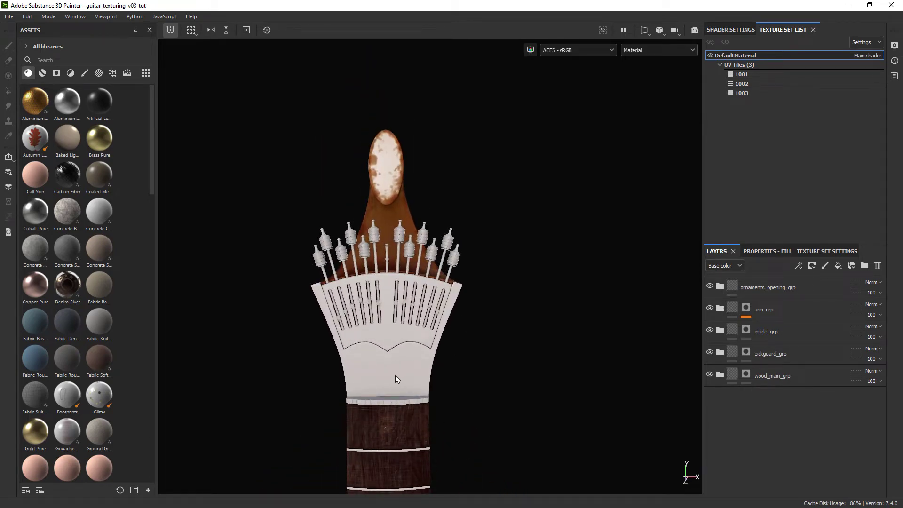
{"action": "left_click_drag", "start_coordinate": [395, 379], "coordinate": [411, 279], "text": "alt"}
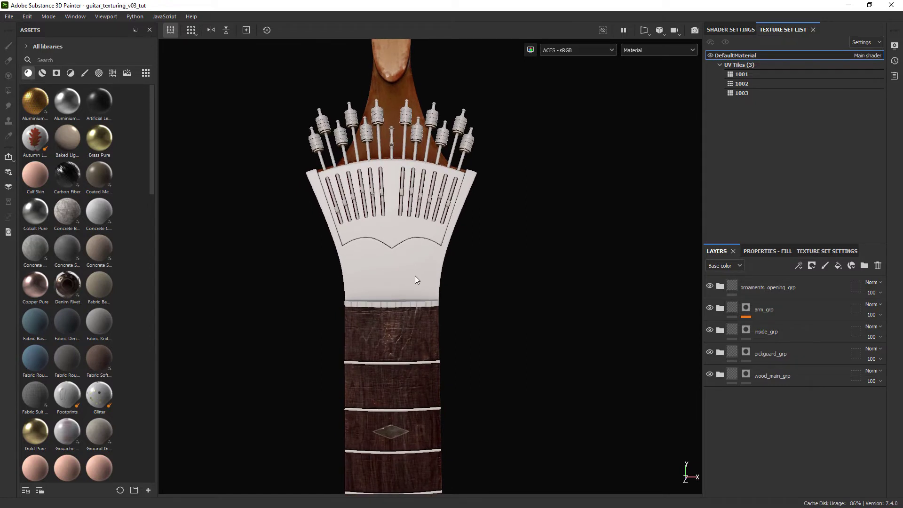
{"action": "right_click", "coordinate": [783, 373]}
{"action": "left_click", "coordinate": [818, 236]}
{"action": "double_click", "coordinate": [781, 376]}
{"action": "left_click_drag", "start_coordinate": [771, 375], "coordinate": [807, 376]}
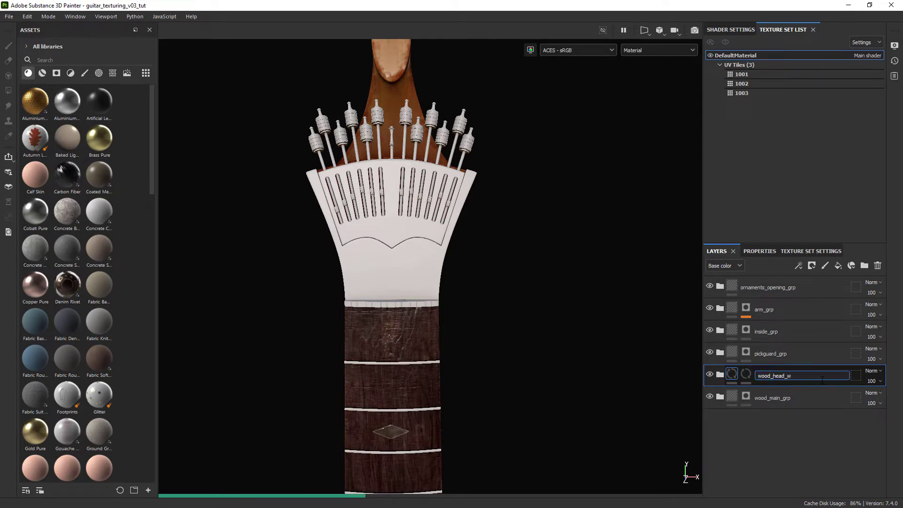
- Clear the mask of the wood_head_w_grp folder
{"action": "left_click", "coordinate": [746, 374], "text": "alt"}
{"action": "left_click", "coordinate": [733, 372]}
{"action": "right_click", "coordinate": [765, 375]}
{"action": "left_click", "coordinate": [766, 375]}
{"action": "right_click", "coordinate": [767, 376]}
{"action": "left_click", "coordinate": [808, 126]}
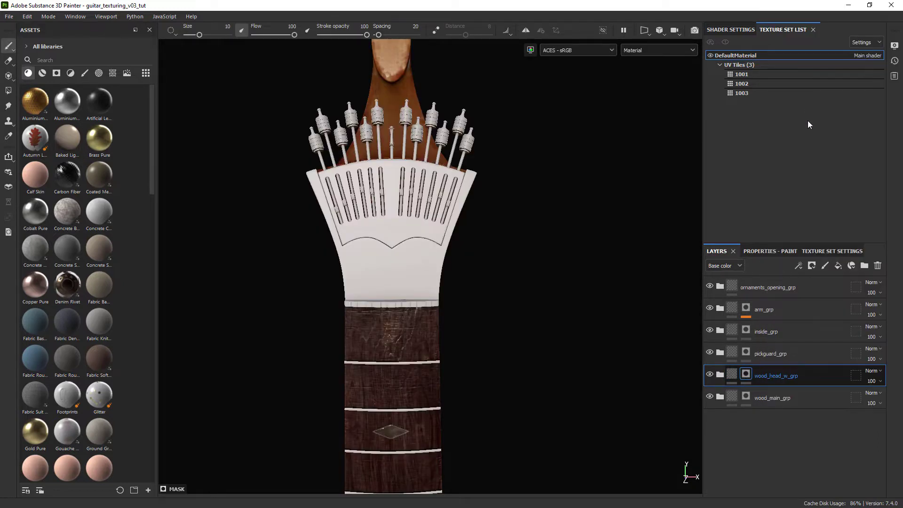
- Polygon-fill the wood_head_w_grp mask over the wooden front and side rails of the guitar head, and check the mask
{"action": "left_click", "coordinate": [8, 91]}
{"action": "left_click", "coordinate": [428, 263]}
{"action": "key", "text": "ctrl+z"}
{"action": "left_click", "coordinate": [421, 264]}
{"action": "left_click", "coordinate": [745, 373], "text": "alt"}
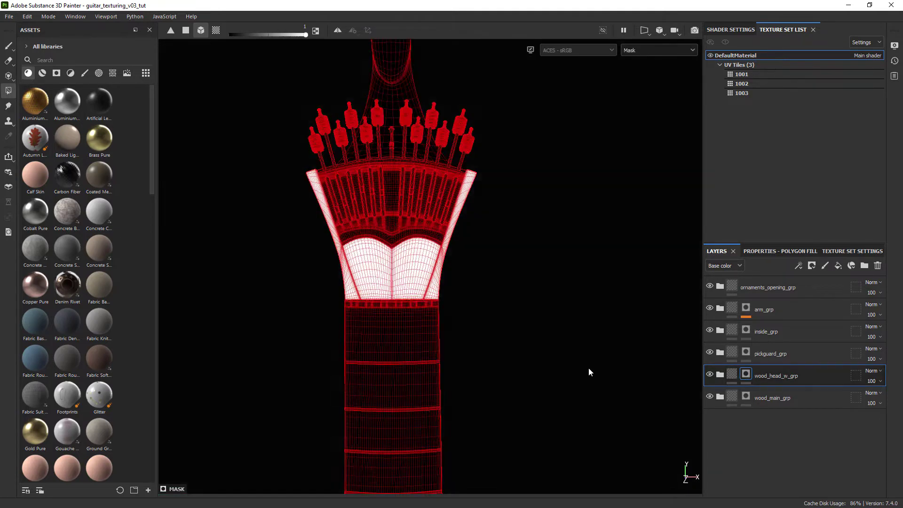
{"action": "mouse_move", "coordinate": [571, 361]}
{"action": "left_mouse_down", "text": "alt"}
{"action": "mouse_move", "coordinate": [368, 294]}
{"action": "mouse_move", "coordinate": [479, 301]}
{"action": "left_mouse_up", "text": "alt"}
{"action": "left_click", "coordinate": [9, 47]}
{"action": "mouse_move", "coordinate": [425, 334]}
{"action": "middle_mouse_down", "text": "alt"}
{"action": "mouse_move", "coordinate": [409, 108]}
{"action": "mouse_move", "coordinate": [321, 236]}
{"action": "middle_mouse_up", "text": "alt"}
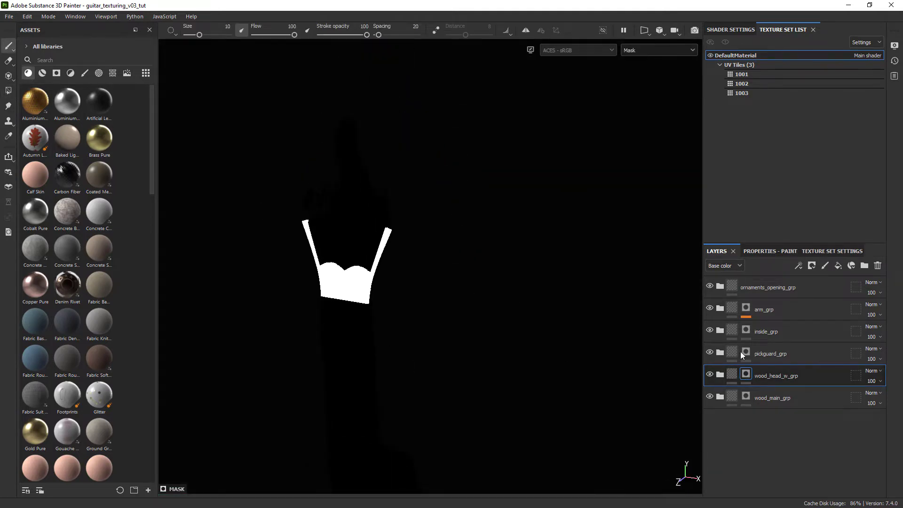
- Set the UV scale of the Base layer inside wood_head_w_grp to 3.87
{"action": "left_click", "coordinate": [731, 374]}
{"action": "right_click_drag", "start_coordinate": [350, 232], "coordinate": [423, 238], "text": "alt"}
{"action": "left_click_drag", "start_coordinate": [423, 239], "coordinate": [489, 244], "text": "alt"}
{"action": "right_click_drag", "start_coordinate": [413, 264], "coordinate": [445, 278], "text": "alt"}
{"action": "left_click_drag", "start_coordinate": [446, 278], "coordinate": [419, 264], "text": "alt"}
{"action": "right_click_drag", "start_coordinate": [419, 264], "coordinate": [416, 262], "text": "alt"}
{"action": "left_click", "coordinate": [719, 374]}
{"action": "left_click_drag", "start_coordinate": [883, 337], "coordinate": [875, 466]}
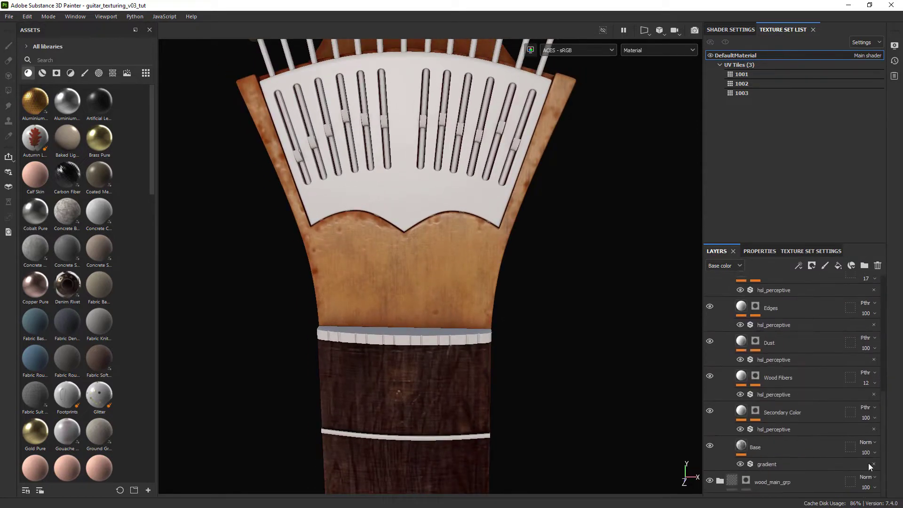
{"action": "left_click", "coordinate": [771, 446]}
{"action": "left_click", "coordinate": [758, 251]}
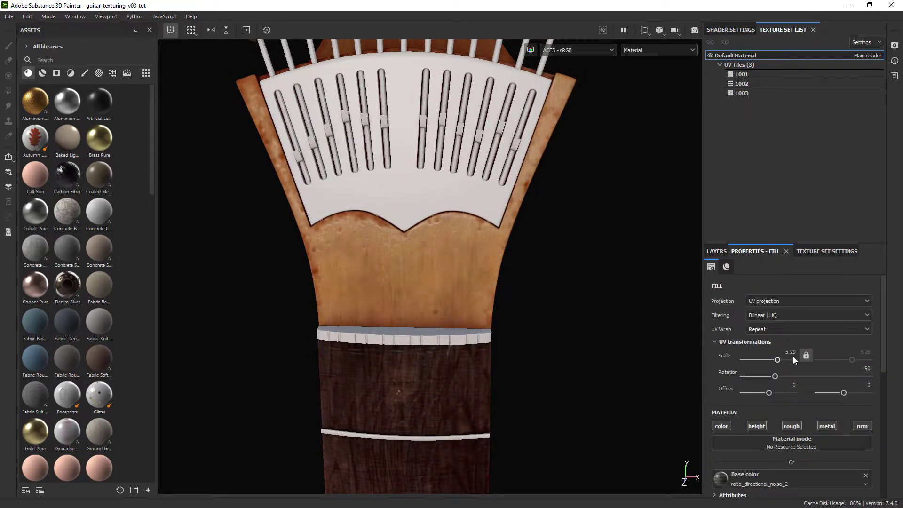
{"action": "right_click_drag", "start_coordinate": [543, 271], "coordinate": [499, 260], "text": "alt"}
{"action": "left_click_drag", "start_coordinate": [499, 260], "coordinate": [504, 264], "text": "alt"}
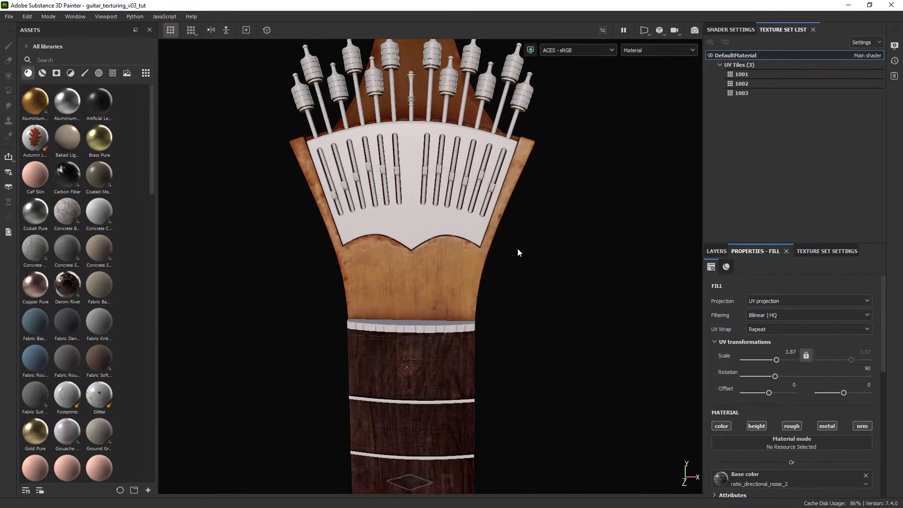
- Collapse the Wood Ship Hull Old and wood_head_w_grp folders in the layer stack
{"action": "left_click", "coordinate": [717, 251]}
{"action": "left_click_drag", "start_coordinate": [883, 403], "coordinate": [879, 307]}
{"action": "left_click", "coordinate": [729, 361]}
{"action": "left_click", "coordinate": [720, 375]}
- Duplicate the wood_head_w_grp folder and name the copy wood_head_top_grp
{"action": "right_click_drag", "start_coordinate": [517, 273], "coordinate": [478, 269], "text": "alt"}
{"action": "middle_click_drag", "start_coordinate": [478, 270], "coordinate": [487, 314], "text": "alt"}
{"action": "right_click_drag", "start_coordinate": [487, 314], "coordinate": [472, 351], "text": "alt"}
{"action": "left_click", "coordinate": [774, 398]}
{"action": "right_click_drag", "start_coordinate": [414, 235], "coordinate": [447, 242], "text": "alt"}
{"action": "left_click_drag", "start_coordinate": [447, 242], "coordinate": [440, 310], "text": "alt"}
{"action": "left_click", "coordinate": [797, 379]}
{"action": "right_click", "coordinate": [798, 379]}
{"action": "left_click", "coordinate": [820, 210]}
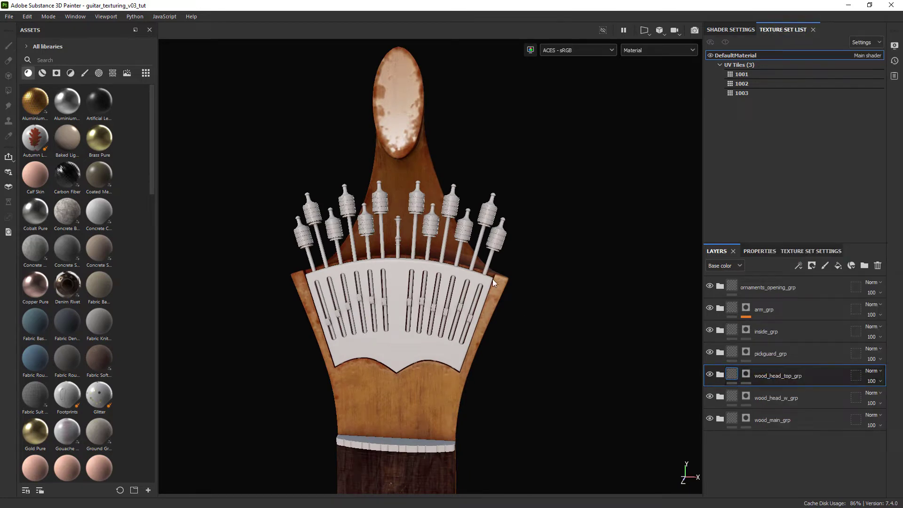
- Clear the wood_head_top_grp mask and polygon-fill it over the upper headstock, including its oval tip
{"action": "right_click_drag", "start_coordinate": [492, 278], "coordinate": [489, 294], "text": "alt"}
{"action": "middle_click_drag", "start_coordinate": [488, 295], "coordinate": [504, 281], "text": "alt"}
{"action": "right_click", "coordinate": [787, 375]}
{"action": "left_click", "coordinate": [798, 101]}
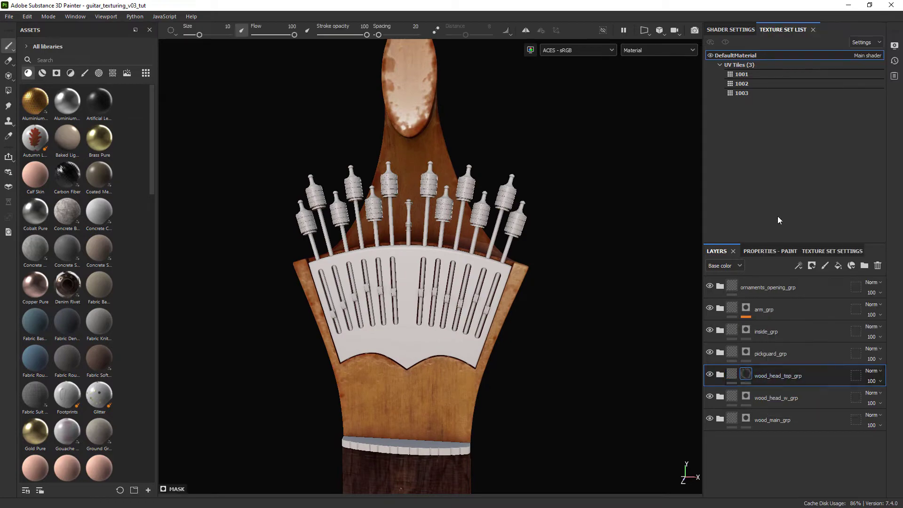
{"action": "key", "text": "4"}
{"action": "left_click", "coordinate": [439, 155]}
{"action": "mouse_move", "coordinate": [439, 155]}
{"action": "left_mouse_down", "text": "alt"}
{"action": "mouse_move", "coordinate": [419, 148]}
{"action": "mouse_move", "coordinate": [435, 143]}
{"action": "left_mouse_up", "text": "alt"}
{"action": "left_click", "coordinate": [448, 115]}
{"action": "left_click_drag", "start_coordinate": [534, 123], "coordinate": [498, 146], "text": "alt"}
{"action": "left_click", "coordinate": [9, 46]}
{"action": "left_click", "coordinate": [731, 374]}
{"action": "mouse_move", "coordinate": [479, 296]}
{"action": "left_mouse_down", "text": "alt"}
{"action": "mouse_move", "coordinate": [502, 316]}
{"action": "mouse_move", "coordinate": [458, 278]}
{"action": "mouse_move", "coordinate": [475, 301]}
{"action": "left_mouse_up", "text": "alt"}
- Set the Base layer of wood_head_top_grp to Tri-planar projection with a UV scale of 16.8
{"action": "left_click", "coordinate": [719, 374]}
{"action": "left_click_drag", "start_coordinate": [531, 301], "coordinate": [518, 318], "text": "alt"}
{"action": "left_click", "coordinate": [729, 397]}
{"action": "left_click_drag", "start_coordinate": [883, 360], "coordinate": [883, 466]}
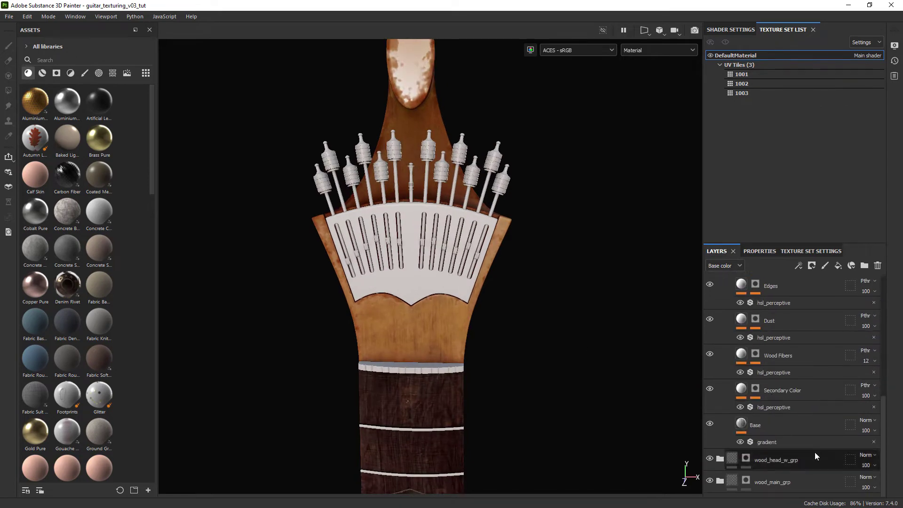
{"action": "left_click", "coordinate": [779, 430]}
{"action": "left_click", "coordinate": [759, 251]}
{"action": "left_click_drag", "start_coordinate": [520, 281], "coordinate": [512, 235], "text": "alt"}
{"action": "middle_click_drag", "start_coordinate": [512, 216], "coordinate": [508, 324], "text": "alt"}
{"action": "left_click", "coordinate": [771, 301]}
{"action": "left_click", "coordinate": [771, 325]}
{"action": "left_click", "coordinate": [170, 31]}
{"action": "mouse_move", "coordinate": [520, 256]}
{"action": "left_mouse_down", "text": "alt"}
{"action": "mouse_move", "coordinate": [510, 285]}
{"action": "mouse_move", "coordinate": [519, 268]}
{"action": "left_mouse_up", "text": "alt"}
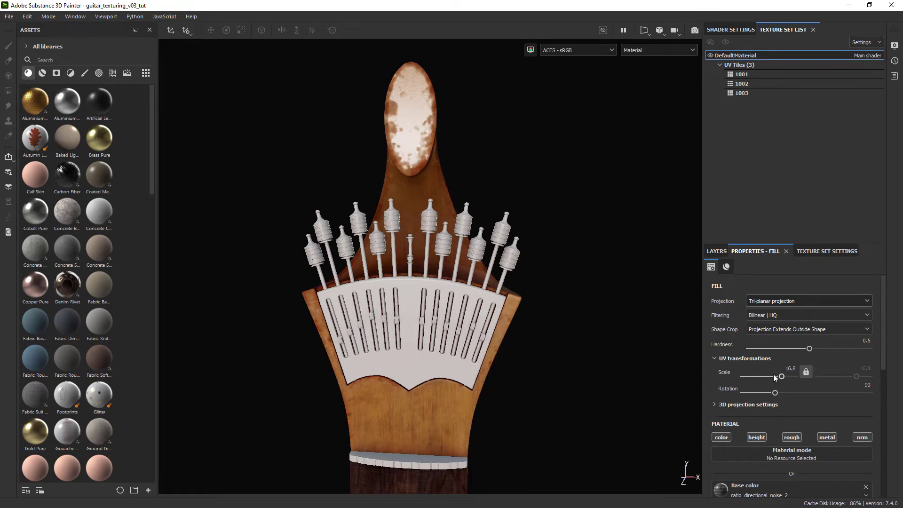
- Inspect the Edges layer's mask in wood_head_top_grp and set the opacity of its mg_curvature generator to 48
{"action": "left_click_drag", "start_coordinate": [512, 240], "coordinate": [447, 199], "text": "alt"}
{"action": "right_click_drag", "start_coordinate": [447, 199], "coordinate": [419, 226], "text": "alt"}
{"action": "left_click", "coordinate": [717, 251]}
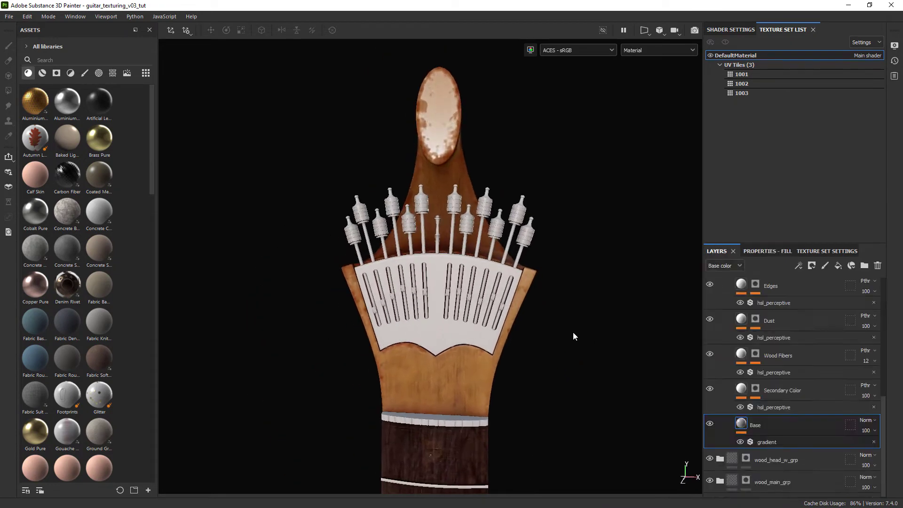
{"action": "left_click_drag", "start_coordinate": [544, 325], "coordinate": [533, 308], "text": "alt"}
{"action": "left_click_drag", "start_coordinate": [883, 414], "coordinate": [882, 386]}
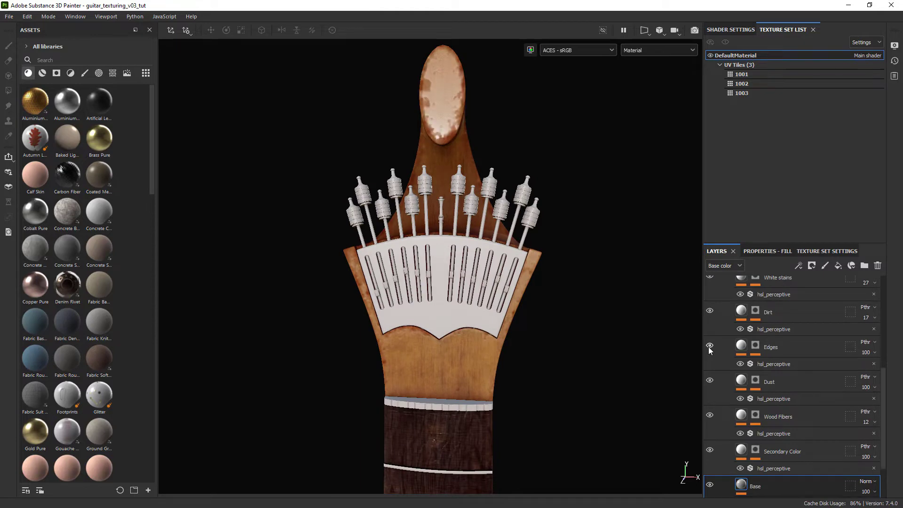
{"action": "left_click", "coordinate": [757, 350], "text": "alt"}
{"action": "left_click", "coordinate": [757, 350], "text": "alt"}
{"action": "left_click", "coordinate": [757, 349]}
{"action": "left_click", "coordinate": [782, 376]}
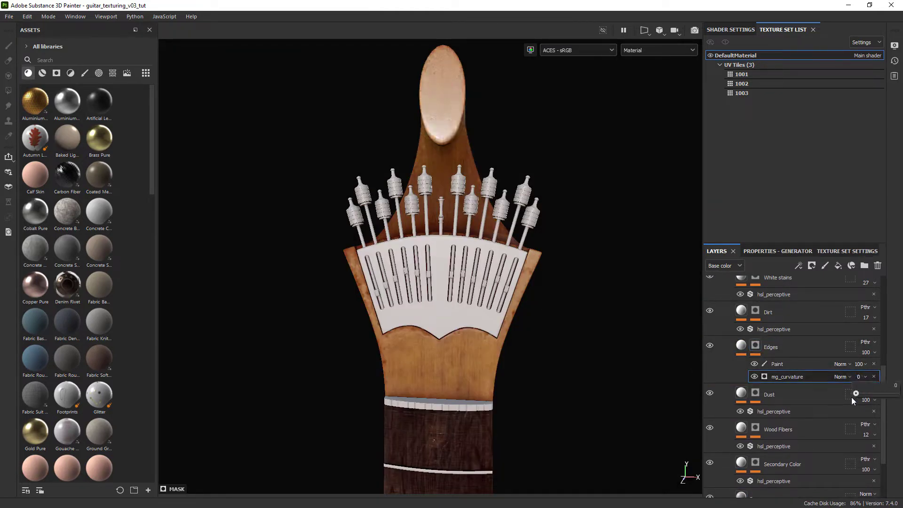
{"action": "left_click_drag", "start_coordinate": [491, 342], "coordinate": [511, 337], "text": "alt"}
- Fine-tune the parameters of the mg_curvature generator on the Edges mask
{"action": "left_click", "coordinate": [778, 251]}
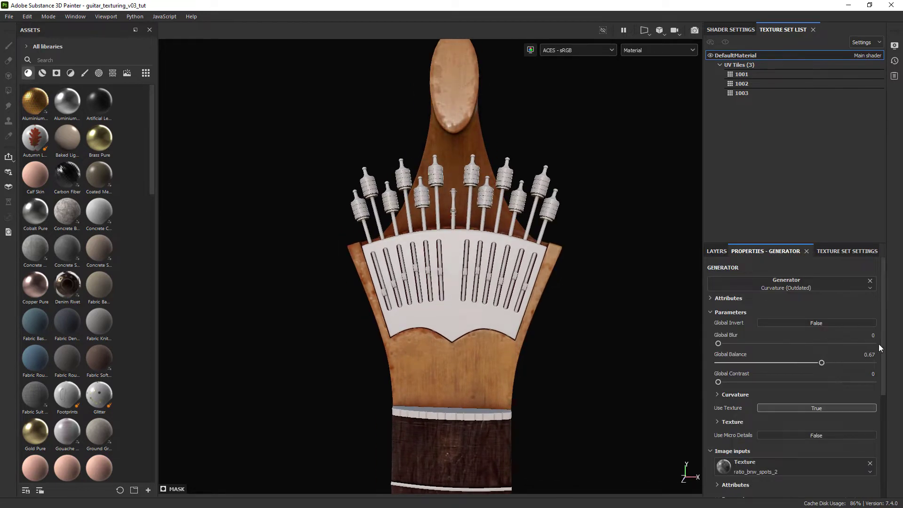
{"action": "scroll", "coordinate": [884, 337], "scroll_direction": "down", "scroll_amount": 4}
{"action": "left_click_drag", "start_coordinate": [818, 392], "coordinate": [815, 392]}
{"action": "left_click_drag", "start_coordinate": [884, 375], "coordinate": [893, 284]}
{"action": "left_click", "coordinate": [717, 251]}
{"action": "mouse_move", "coordinate": [480, 257]}
{"action": "left_mouse_down", "text": "alt"}
{"action": "mouse_move", "coordinate": [468, 287]}
{"action": "mouse_move", "coordinate": [450, 278]}
{"action": "mouse_move", "coordinate": [451, 266]}
{"action": "mouse_move", "coordinate": [471, 261]}
{"action": "left_mouse_up", "text": "alt"}
{"action": "scroll", "coordinate": [472, 262], "scroll_direction": "up", "scroll_amount": 2}
- Paint worn patches on the headstock's oval tip in the Edges mask's Paint effect with the Dirt 2 brush
{"action": "left_click", "coordinate": [773, 364]}
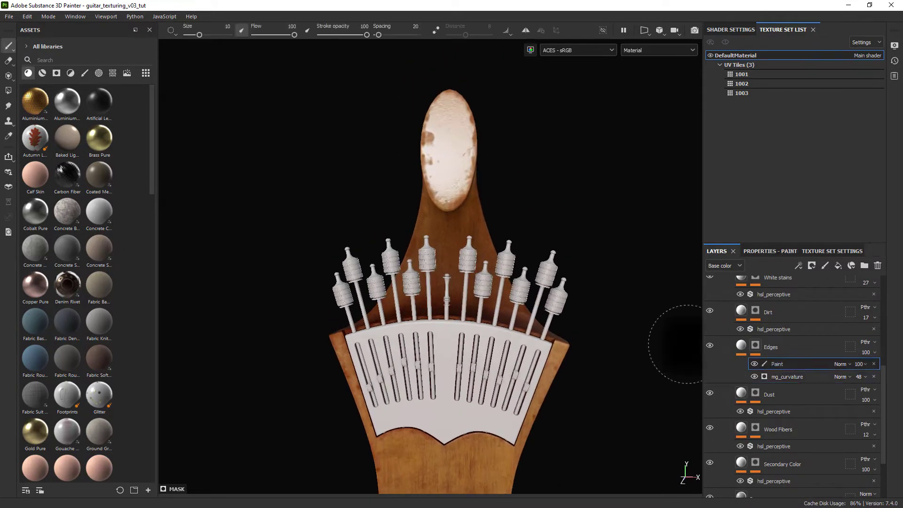
{"action": "scroll", "coordinate": [562, 316], "scroll_direction": "up", "scroll_amount": 2}
{"action": "left_click_drag", "start_coordinate": [569, 324], "coordinate": [569, 338], "text": "alt"}
{"action": "scroll", "coordinate": [570, 338], "scroll_direction": "down", "scroll_amount": 2}
{"action": "right_click", "coordinate": [777, 363]}
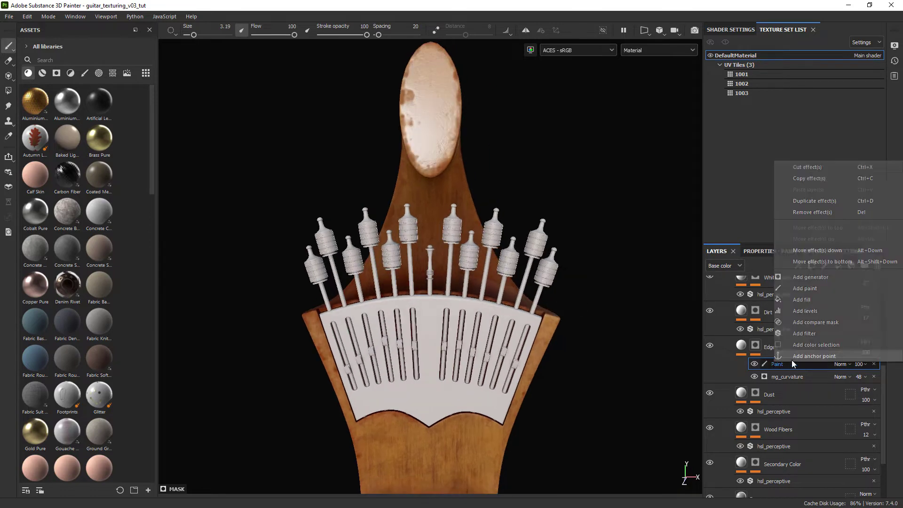
{"action": "key", "text": "Escape"}
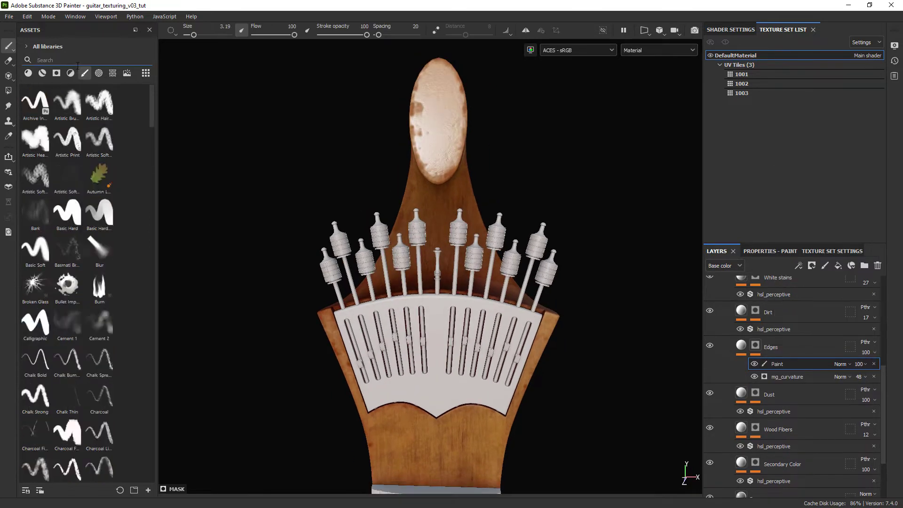
{"action": "left_click", "coordinate": [67, 102]}
{"action": "scroll", "coordinate": [442, 200], "scroll_direction": "up", "scroll_amount": 3}
{"action": "scroll", "coordinate": [494, 258], "scroll_direction": "up", "scroll_amount": 1}
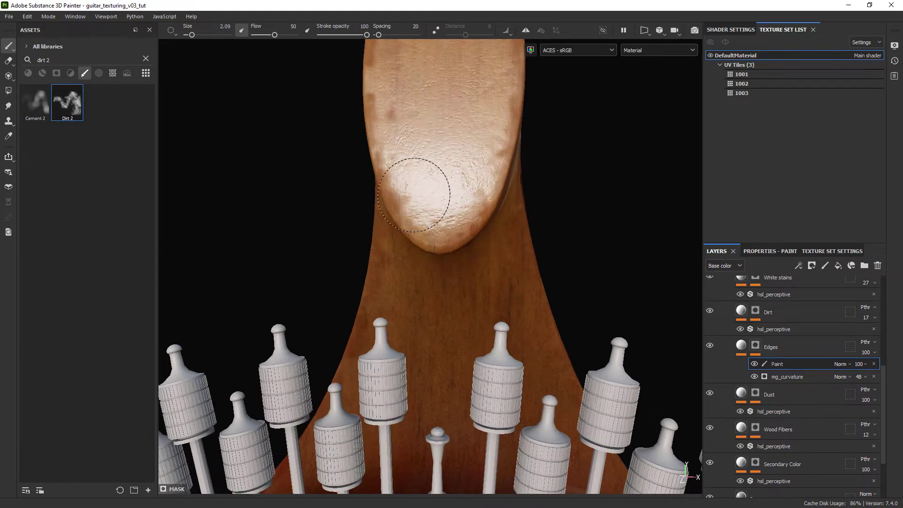
{"action": "scroll", "coordinate": [517, 225], "scroll_direction": "down", "scroll_amount": 4}
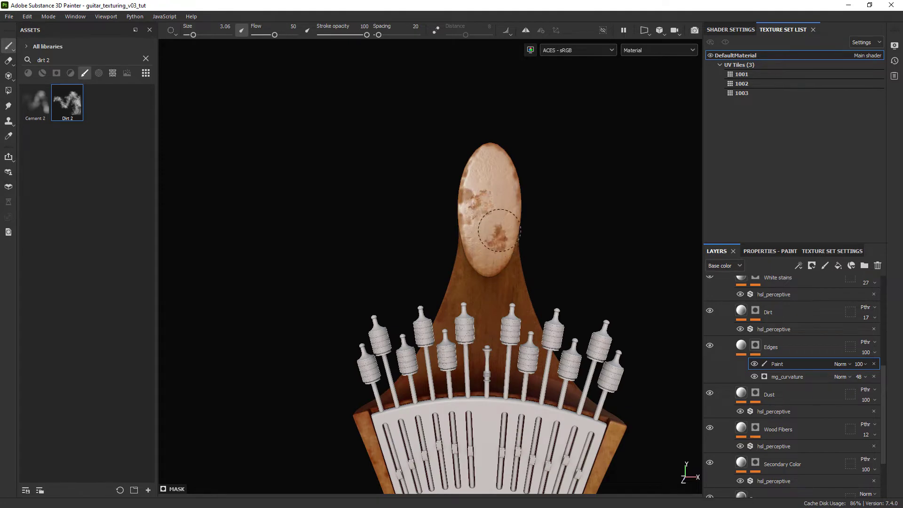
- Delete the White stains layer from wood_head_top_grp and check the head from the side and front
{"action": "mouse_move", "coordinate": [494, 239]}
{"action": "left_mouse_down", "text": "alt"}
{"action": "mouse_move", "coordinate": [517, 188]}
{"action": "mouse_move", "coordinate": [496, 278]}
{"action": "mouse_move", "coordinate": [518, 303]}
{"action": "mouse_move", "coordinate": [534, 232]}
{"action": "mouse_move", "coordinate": [426, 237]}
{"action": "mouse_move", "coordinate": [527, 282]}
{"action": "mouse_move", "coordinate": [541, 323]}
{"action": "left_mouse_up", "text": "alt"}
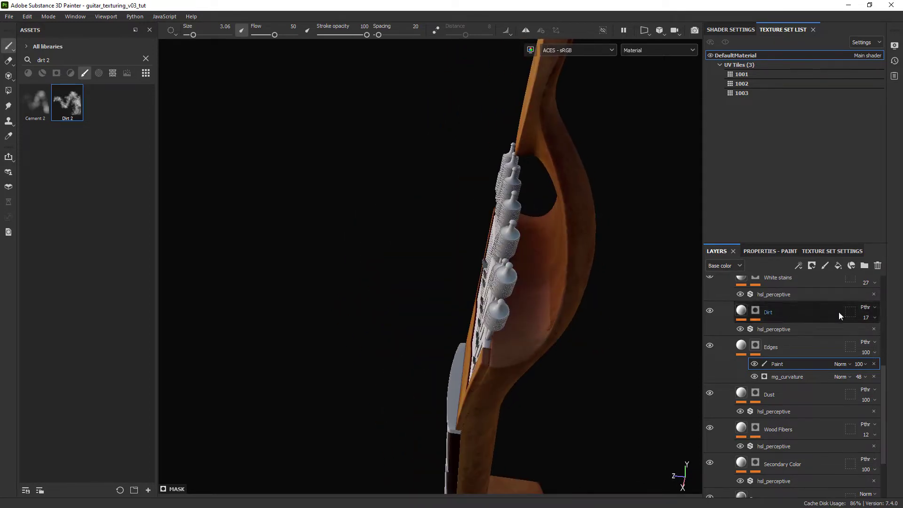
{"action": "scroll", "coordinate": [880, 377], "scroll_direction": "up", "scroll_amount": 3}
{"action": "left_click", "coordinate": [710, 358]}
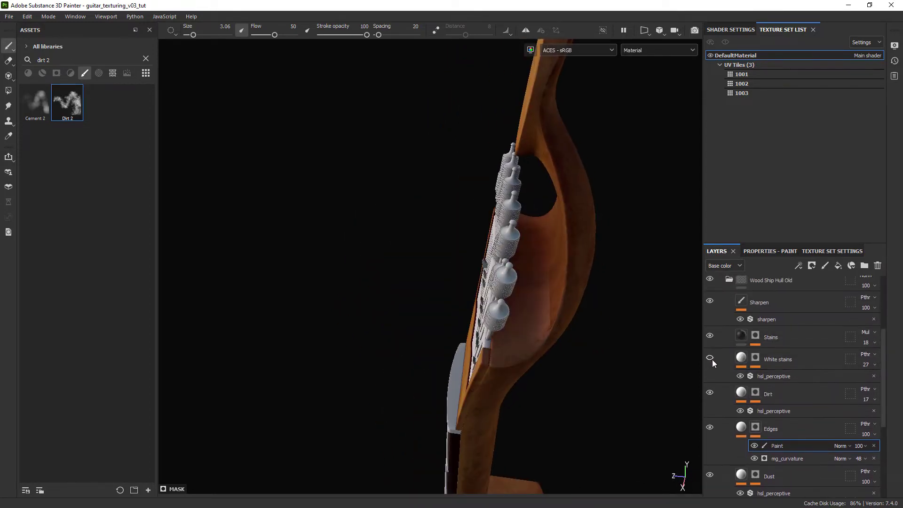
{"action": "left_click", "coordinate": [783, 360]}
{"action": "key", "text": "Delete"}
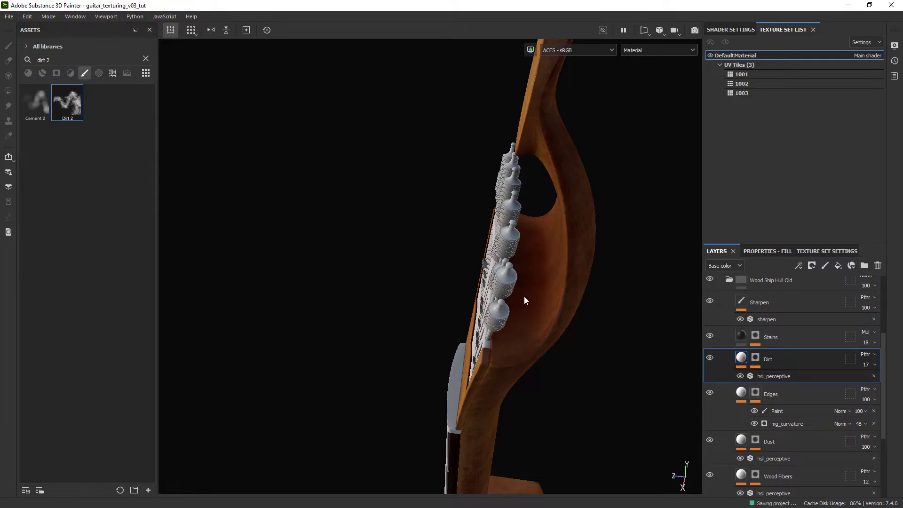
{"action": "left_click_drag", "start_coordinate": [459, 266], "coordinate": [478, 279], "text": "alt"}
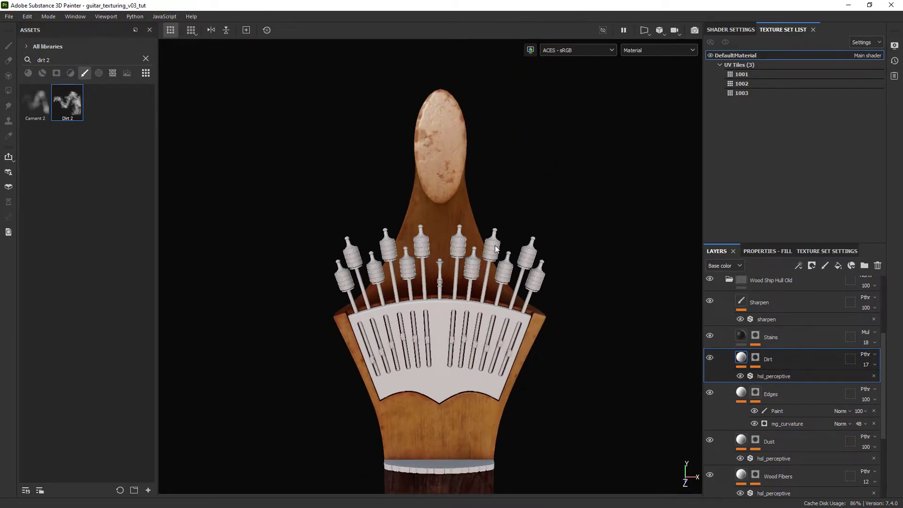
- Add a fill layer above Dirt in wood_head_top_grp and give it a bright red base color
{"action": "left_click_drag", "start_coordinate": [470, 233], "coordinate": [472, 271], "text": "alt"}
{"action": "left_click_drag", "start_coordinate": [884, 357], "coordinate": [887, 297]}
{"action": "left_click", "coordinate": [729, 396]}
{"action": "left_click", "coordinate": [838, 266]}
{"action": "left_click", "coordinate": [767, 251]}
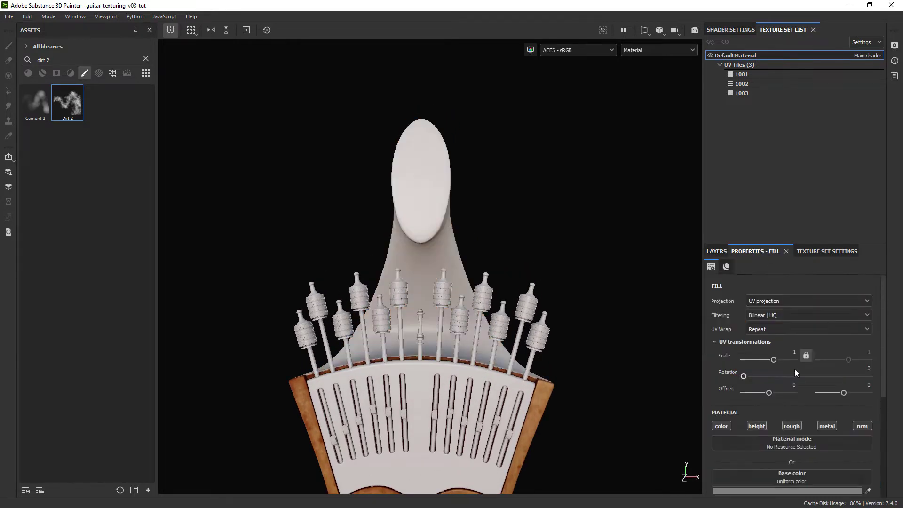
{"action": "left_click", "coordinate": [786, 491]}
{"action": "left_click", "coordinate": [869, 360]}
{"action": "left_click", "coordinate": [717, 250]}
- Add a black mask to the red fill layer and try a Basic Soft brush stroke on the oval tip
{"action": "right_click", "coordinate": [784, 476]}
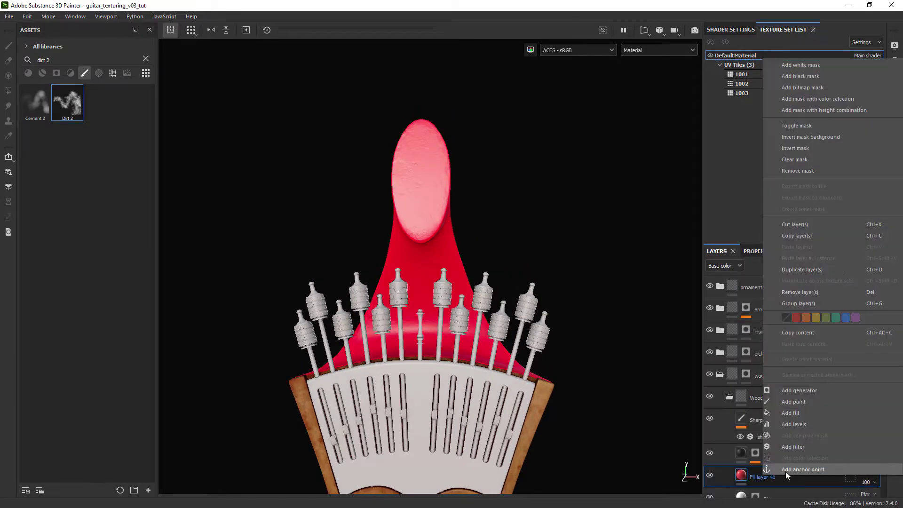
{"action": "left_click", "coordinate": [816, 147]}
{"action": "key", "text": "1"}
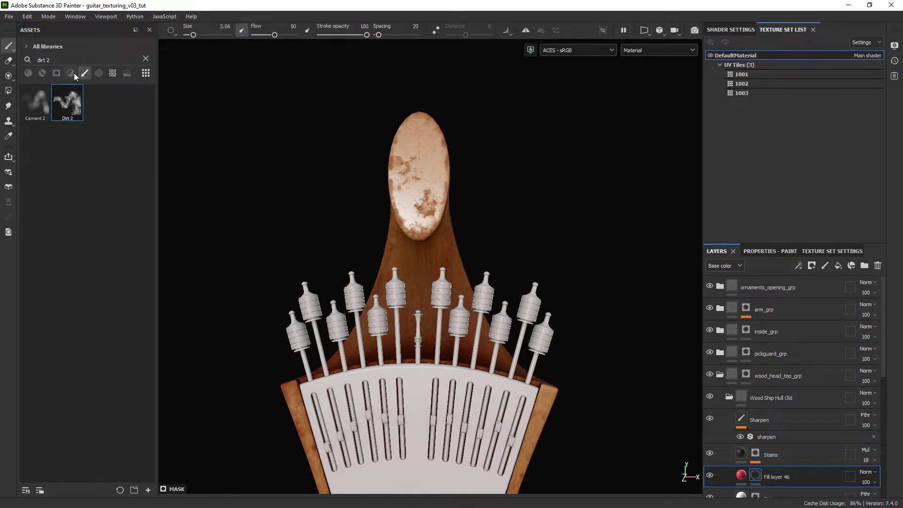
{"action": "left_click_drag", "start_coordinate": [67, 61], "coordinate": [29, 60]}
{"action": "type", "text": "bais"}
{"action": "left_click", "coordinate": [35, 102]}
{"action": "right_click_drag", "start_coordinate": [429, 163], "coordinate": [399, 163], "text": "ctrl"}
{"action": "left_click_drag", "start_coordinate": [479, 192], "coordinate": [444, 210], "text": "alt"}
{"action": "left_click_drag", "start_coordinate": [438, 173], "coordinate": [396, 201]}
{"action": "key", "text": "ctrl+z"}
- Capture a close-up screenshot of the oval tip with the brush cursor clear of it, and paste it into the Photoshop document
{"action": "left_click_drag", "start_coordinate": [472, 172], "coordinate": [601, 113], "text": "alt"}
{"action": "left_click", "coordinate": [690, 43]}
{"action": "left_click_drag", "start_coordinate": [538, 171], "coordinate": [517, 229], "text": "alt"}
{"action": "scroll", "coordinate": [512, 247], "scroll_direction": "up", "scroll_amount": 8}
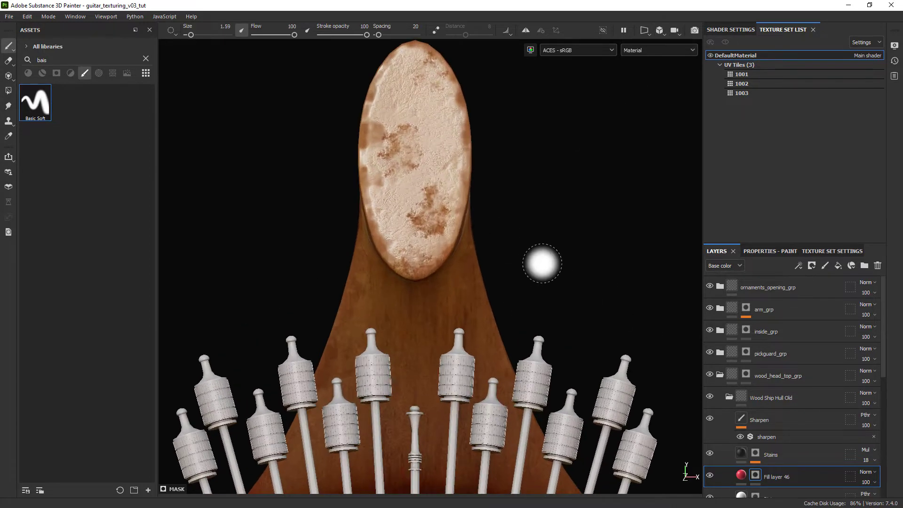
{"action": "scroll", "coordinate": [491, 277], "scroll_direction": "up", "scroll_amount": 3}
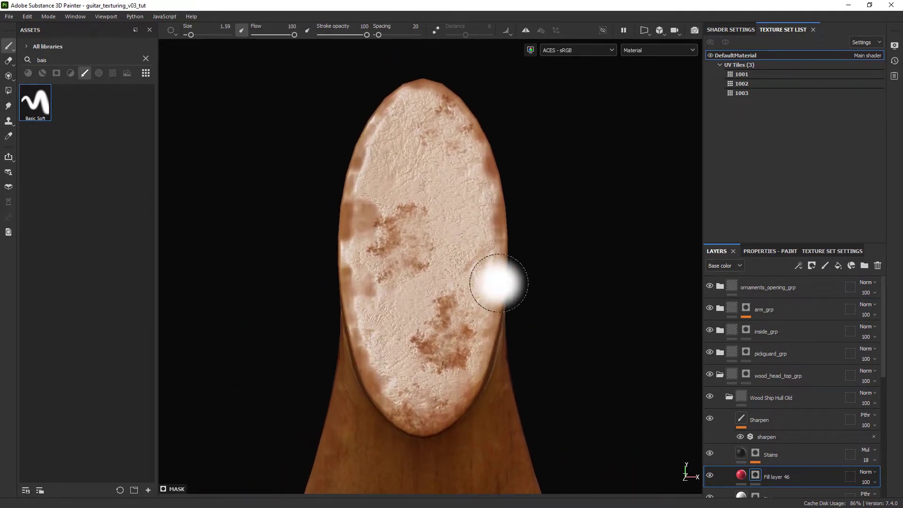
{"action": "key", "text": "Print"}
{"action": "key", "text": "alt+Tab"}
{"action": "key", "text": "ctrl+v"}
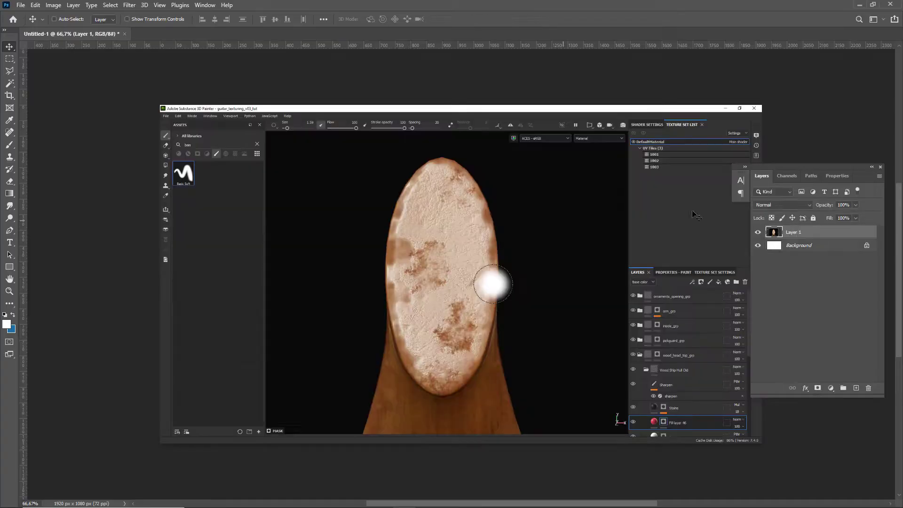
{"action": "mouse_move", "coordinate": [784, 166]}
{"action": "left_mouse_down"}
{"action": "mouse_move", "coordinate": [808, 141]}
{"action": "mouse_move", "coordinate": [788, 129]}
{"action": "left_mouse_up"}
{"action": "key", "text": "ctrl+1"}
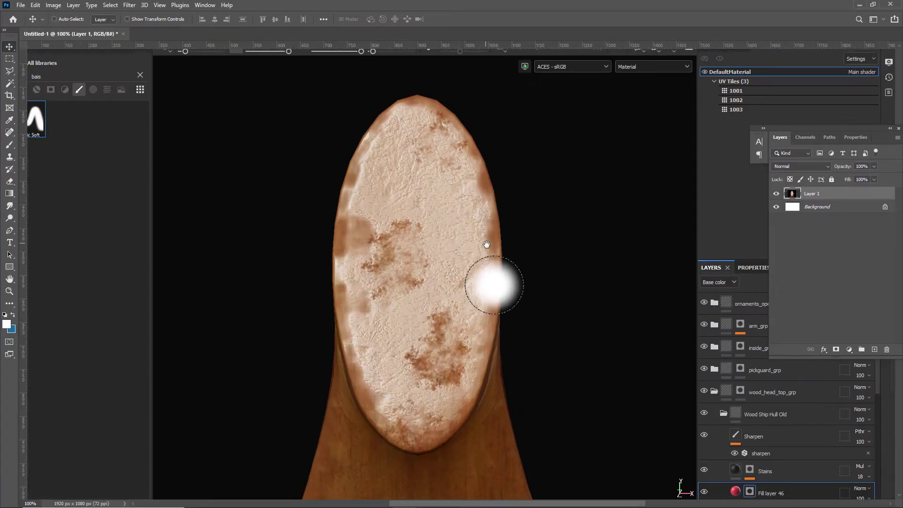
{"action": "key", "text": "alt+Tab"}
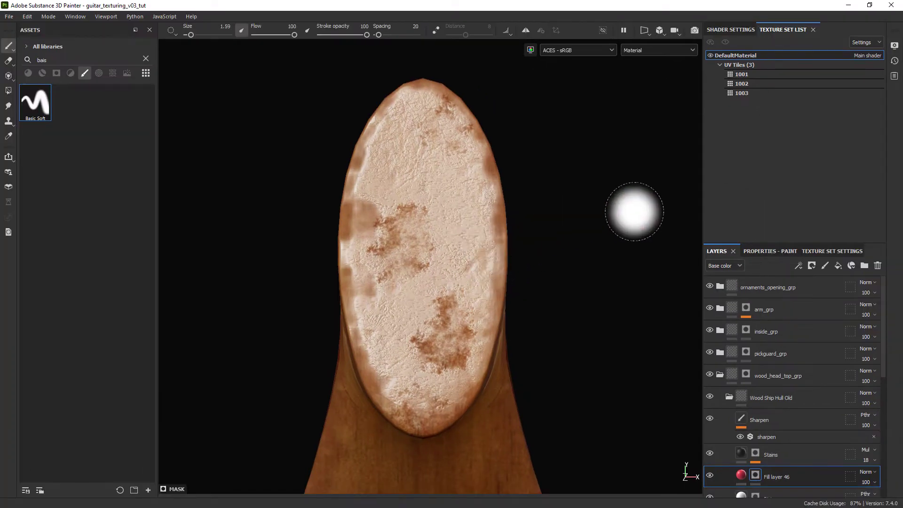
{"action": "key", "text": "alt+Tab"}
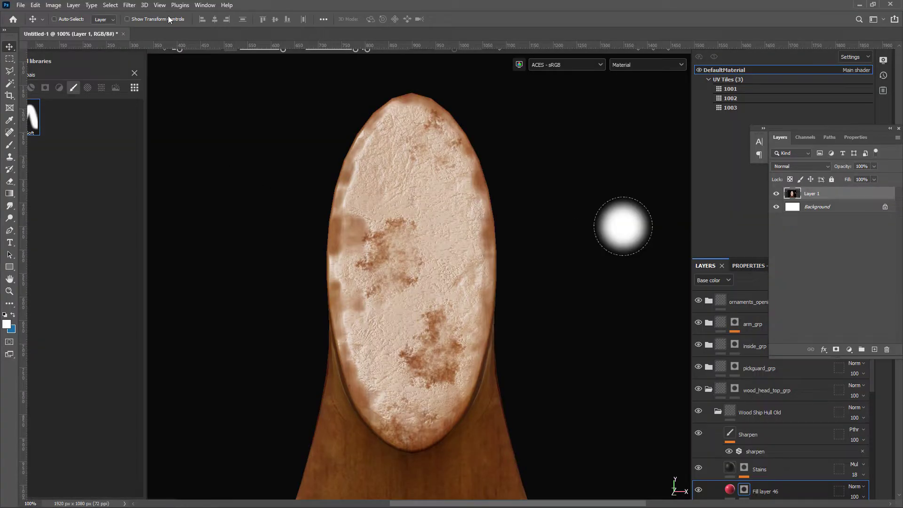
- Draw an ellipse shape with no fill and a white stroke over the oval tip in the pasted screenshot
{"action": "right_click", "coordinate": [10, 267]}
{"action": "left_click", "coordinate": [42, 276]}
{"action": "left_click", "coordinate": [105, 19]}
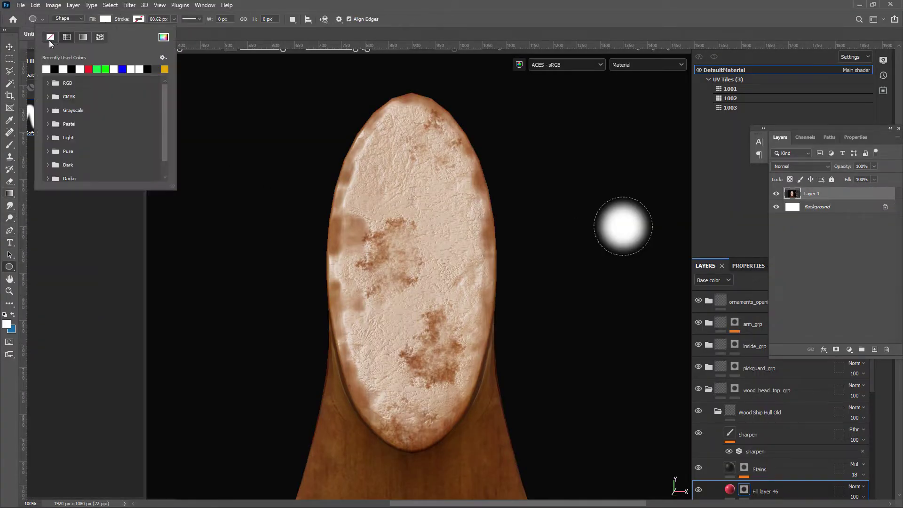
{"action": "left_click", "coordinate": [51, 38]}
{"action": "left_click", "coordinate": [138, 19]}
{"action": "left_click_drag", "start_coordinate": [342, 88], "coordinate": [485, 452]}
- Fit the ellipse's four edges to the oval tip's outline and adjust its stroke width to cover the rim
{"action": "left_click", "coordinate": [174, 19]}
{"action": "left_click_drag", "start_coordinate": [174, 31], "coordinate": [165, 30]}
{"action": "left_click_drag", "start_coordinate": [415, 89], "coordinate": [415, 96]}
{"action": "left_click_drag", "start_coordinate": [342, 273], "coordinate": [328, 272]}
{"action": "left_click_drag", "start_coordinate": [485, 272], "coordinate": [496, 272]}
{"action": "left_click_drag", "start_coordinate": [412, 452], "coordinate": [412, 452]}
{"action": "left_click", "coordinate": [174, 19]}
{"action": "left_click_drag", "start_coordinate": [174, 30], "coordinate": [175, 31]}
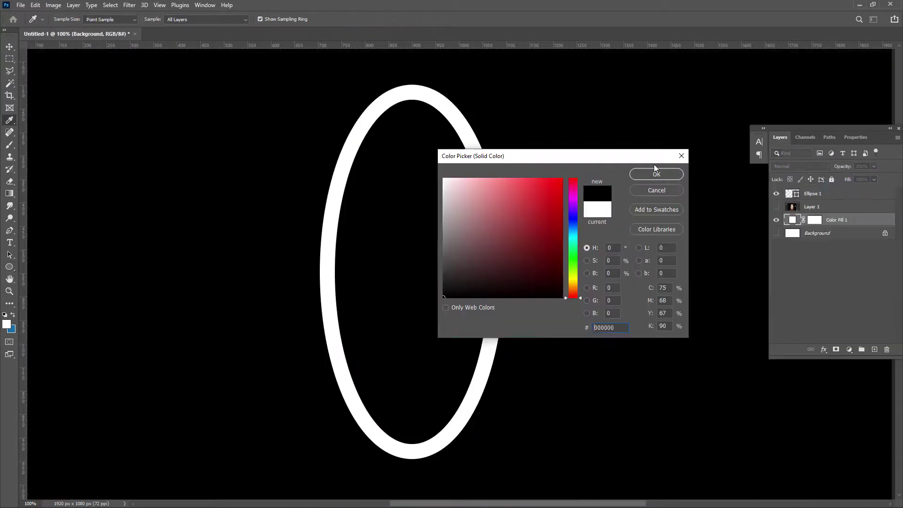
- Give the backing solid color fill black (000000) and crop the canvas to a 1080 x 1080 px square around the ring
{"action": "left_click", "coordinate": [654, 166]}
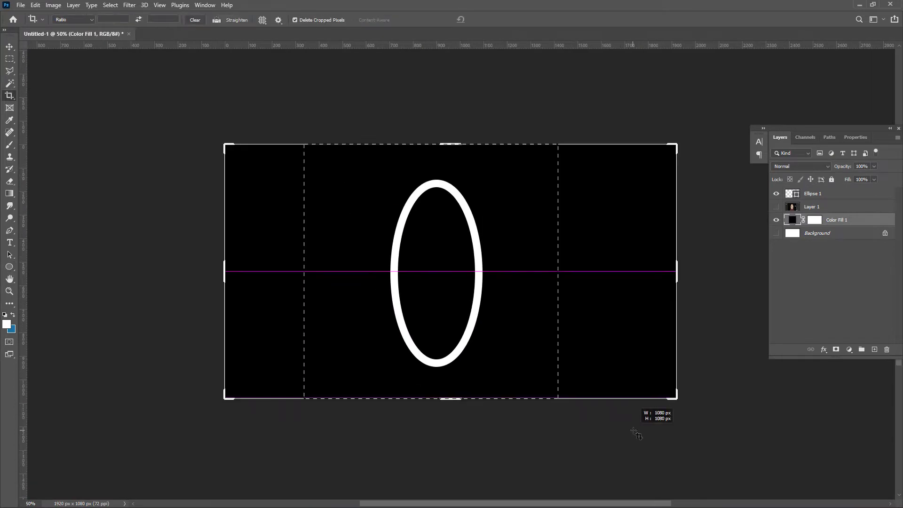
{"action": "left_click_drag", "start_coordinate": [303, 145], "coordinate": [639, 430], "text": "shift"}
{"action": "left_click_drag", "start_coordinate": [520, 292], "coordinate": [512, 288]}
{"action": "left_click_drag", "start_coordinate": [459, 280], "coordinate": [449, 282]}
{"action": "left_click", "coordinate": [492, 20]}
- Center the ellipse layer horizontally and vertically on the square canvas
{"action": "left_click", "coordinate": [812, 196]}
{"action": "key", "text": "v"}
{"action": "key", "text": "ctrl+a"}
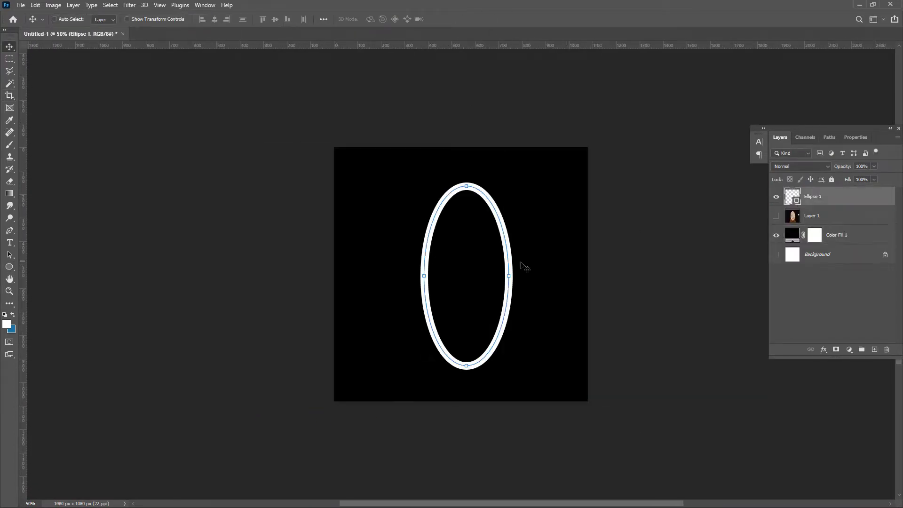
{"action": "left_click", "coordinate": [215, 19]}
{"action": "left_click", "coordinate": [275, 19]}
{"action": "key", "text": "ctrl+d"}
{"action": "key", "text": "ctrl+plus"}
{"action": "key", "text": "ctrl+plus"}
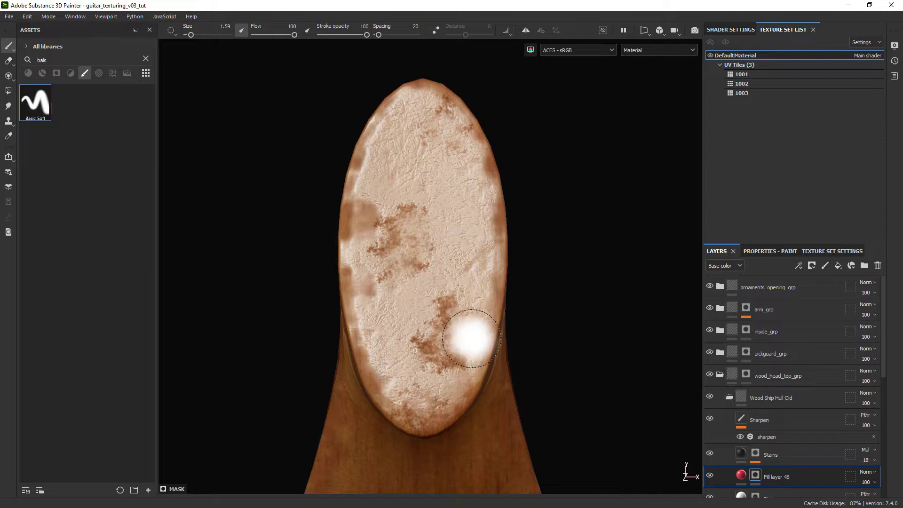
- In Substance 3D Painter, move the red fill layer above the Wood Ship Hull Old group and import head_detail_02 as a texture
{"action": "scroll", "coordinate": [877, 397], "scroll_direction": "down", "scroll_amount": 3}
{"action": "mouse_move", "coordinate": [771, 400]}
{"action": "left_mouse_down"}
{"action": "mouse_move", "coordinate": [758, 317]}
{"action": "mouse_move", "coordinate": [735, 326]}
{"action": "left_mouse_up"}
{"action": "left_click", "coordinate": [8, 17]}
{"action": "left_click", "coordinate": [28, 151]}
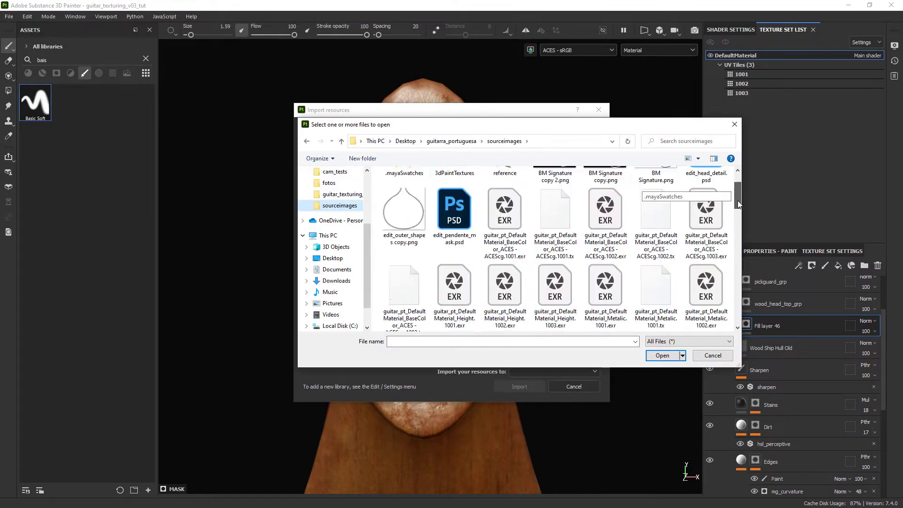
{"action": "scroll", "coordinate": [510, 202], "scroll_direction": "down", "scroll_amount": 3}
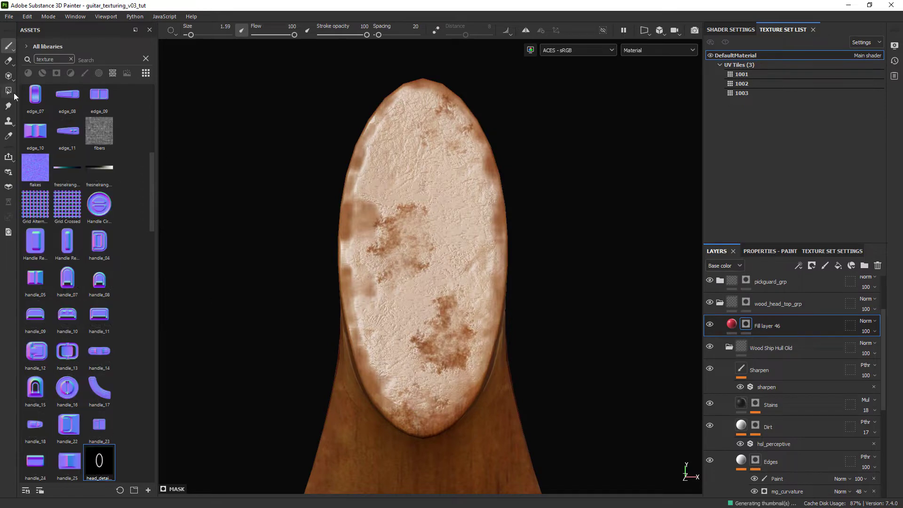
- Align the head_detail_02 projection with the oval tip's rim and paint the ring into the red fill layer's mask
{"action": "left_click", "coordinate": [8, 76]}
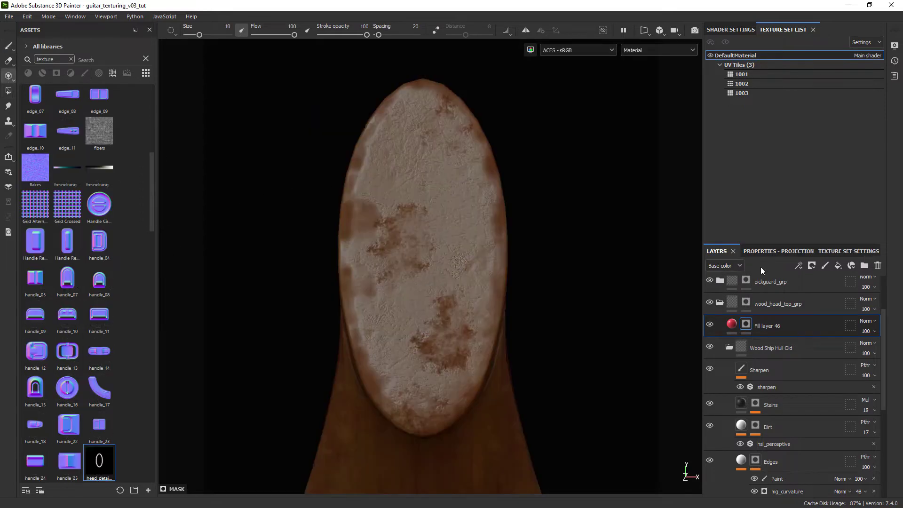
{"action": "left_click", "coordinate": [769, 250]}
{"action": "key", "text": "s"}
{"action": "right_click_drag", "start_coordinate": [444, 253], "coordinate": [437, 271]}
{"action": "middle_click_drag", "start_coordinate": [436, 271], "coordinate": [428, 266]}
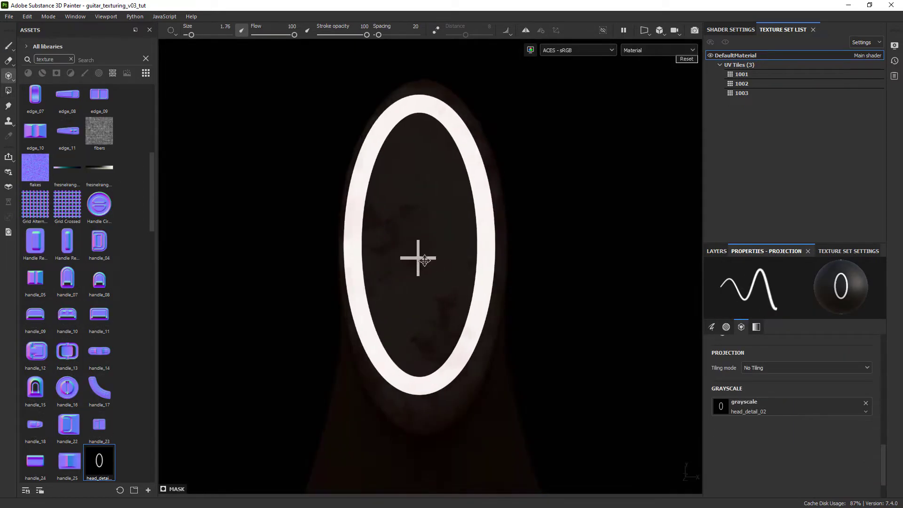
{"action": "right_click_drag", "start_coordinate": [428, 265], "coordinate": [435, 269]}
{"action": "middle_click_drag", "start_coordinate": [443, 284], "coordinate": [440, 270], "text": "alt"}
{"action": "left_click_drag", "start_coordinate": [427, 88], "coordinate": [403, 95]}
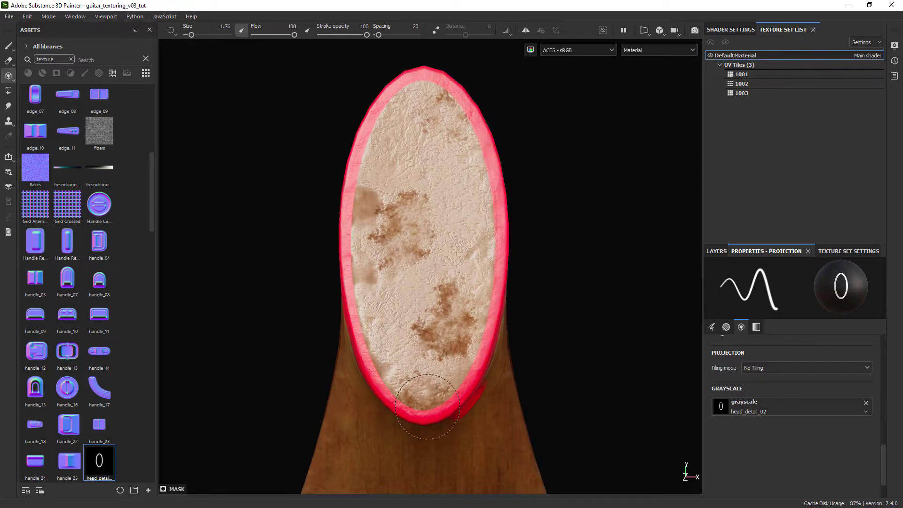
{"action": "left_click_drag", "start_coordinate": [483, 371], "coordinate": [491, 353]}
{"action": "left_click", "coordinate": [8, 45]}
- Set the ring fill layer's base color to hue 0.077, saturation 0.653 and value 0.05
{"action": "mouse_move", "coordinate": [570, 294]}
{"action": "left_mouse_down", "text": "alt"}
{"action": "mouse_move", "coordinate": [567, 309]}
{"action": "mouse_move", "coordinate": [541, 287]}
{"action": "left_mouse_up", "text": "alt"}
{"action": "middle_click_drag", "start_coordinate": [497, 294], "coordinate": [488, 234], "text": "alt"}
{"action": "right_click_drag", "start_coordinate": [488, 235], "coordinate": [499, 238], "text": "alt"}
{"action": "left_click", "coordinate": [716, 251]}
{"action": "left_click", "coordinate": [726, 299]}
{"action": "left_click", "coordinate": [756, 251]}
{"action": "left_click_drag", "start_coordinate": [884, 339], "coordinate": [883, 401]}
{"action": "left_click", "coordinate": [804, 380]}
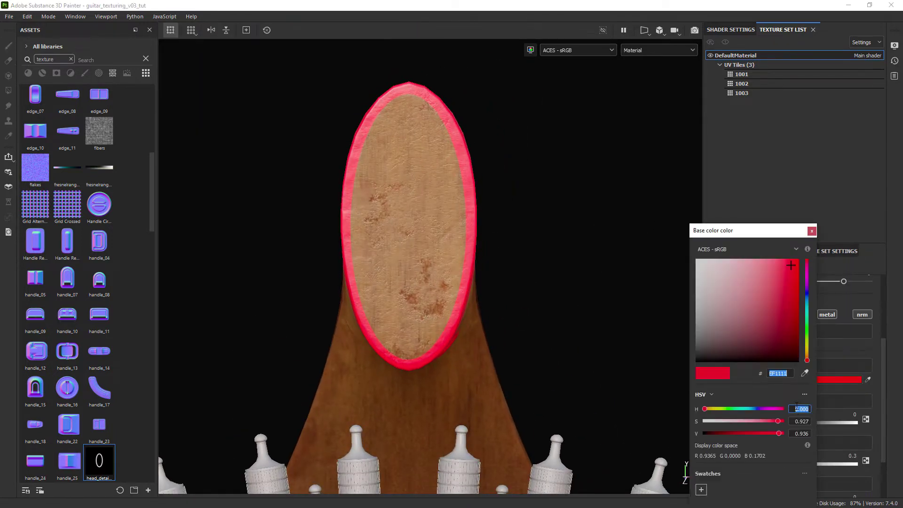
{"action": "type", "text": "0.077"}
{"action": "key", "text": "Tab"}
{"action": "key", "text": "Tab"}
{"action": "left_click", "coordinate": [795, 380]}
{"action": "double_click", "coordinate": [793, 421]}
{"action": "type", "text": "0.653"}
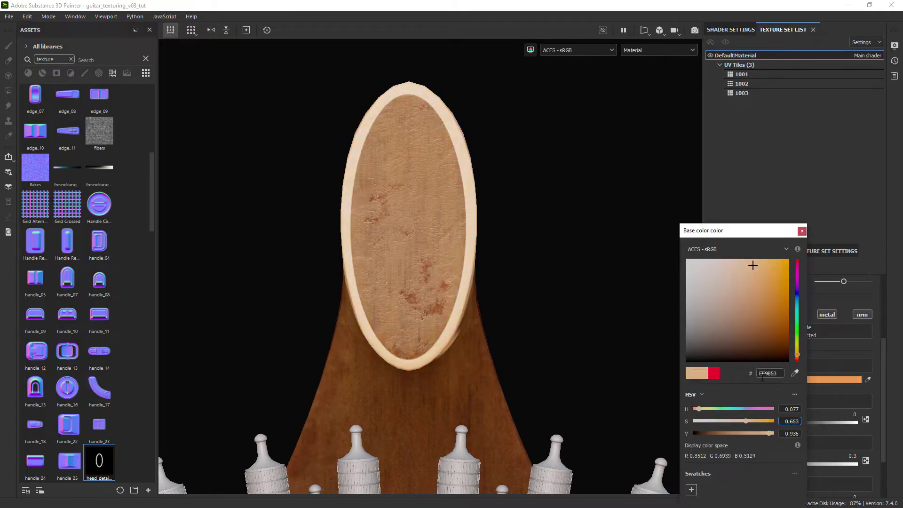
{"action": "type", "text": "0.05"}
- Show the 3D and UV views side by side in Base color and examine the ring and the tip's side pieces
{"action": "mouse_move", "coordinate": [513, 275]}
{"action": "left_mouse_down", "text": "alt"}
{"action": "mouse_move", "coordinate": [524, 238]}
{"action": "mouse_move", "coordinate": [510, 278]}
{"action": "left_mouse_up", "text": "alt"}
{"action": "key", "text": "F3"}
{"action": "key", "text": "F1"}
{"action": "middle_click_drag", "start_coordinate": [552, 270], "coordinate": [696, 340], "text": "alt"}
{"action": "right_click_drag", "start_coordinate": [696, 341], "coordinate": [630, 188], "text": "alt"}
{"action": "left_click", "coordinate": [658, 53]}
{"action": "left_click", "coordinate": [638, 89]}
{"action": "right_click_drag", "start_coordinate": [539, 196], "coordinate": [564, 272], "text": "alt"}
{"action": "middle_click_drag", "start_coordinate": [534, 276], "coordinate": [524, 227], "text": "alt"}
{"action": "right_click_drag", "start_coordinate": [503, 221], "coordinate": [520, 254], "text": "alt"}
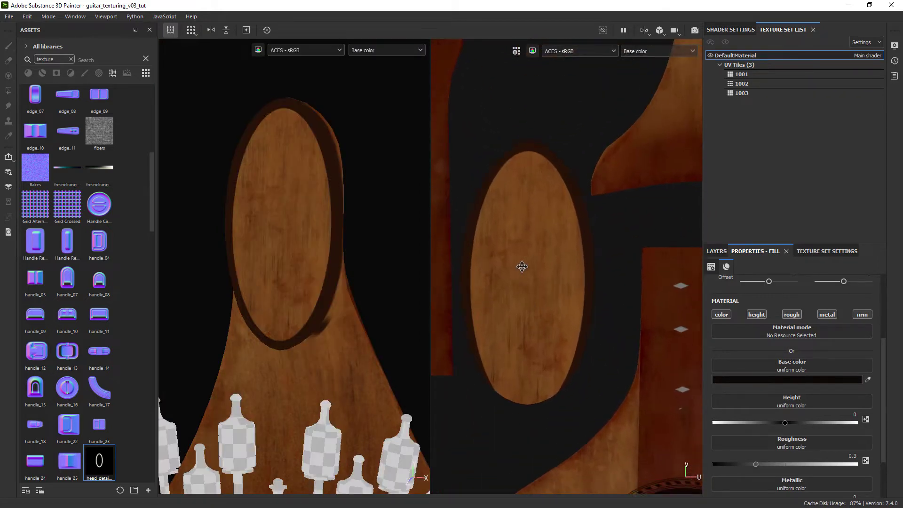
{"action": "middle_click_drag", "start_coordinate": [519, 254], "coordinate": [551, 244], "text": "alt"}
{"action": "left_click_drag", "start_coordinate": [341, 310], "coordinate": [348, 286], "text": "alt"}
{"action": "right_click_drag", "start_coordinate": [493, 194], "coordinate": [572, 214], "text": "alt"}
{"action": "middle_click_drag", "start_coordinate": [588, 224], "coordinate": [479, 226], "text": "alt"}
{"action": "right_click_drag", "start_coordinate": [480, 226], "coordinate": [516, 199], "text": "alt"}
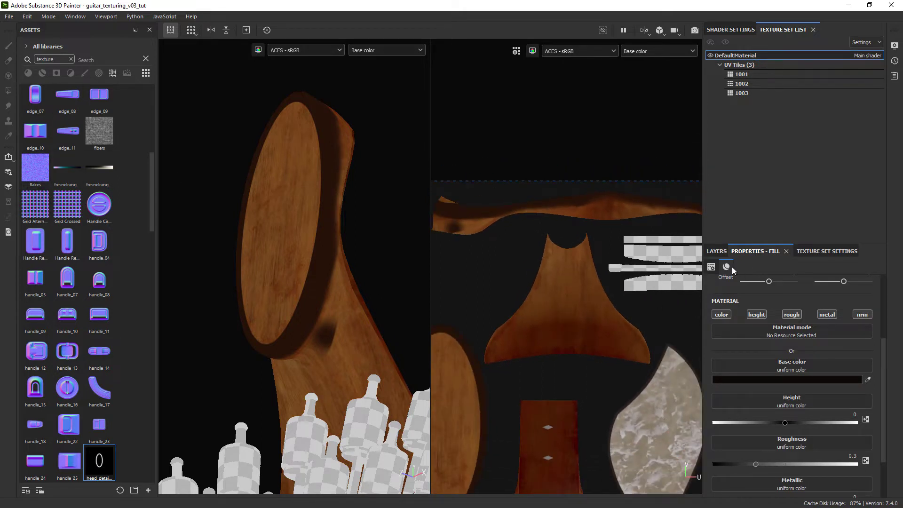
- Try to erase the dark overspill on the tip's side from the ring layer's mask in the UV view, and undo the strokes
{"action": "left_click", "coordinate": [716, 251]}
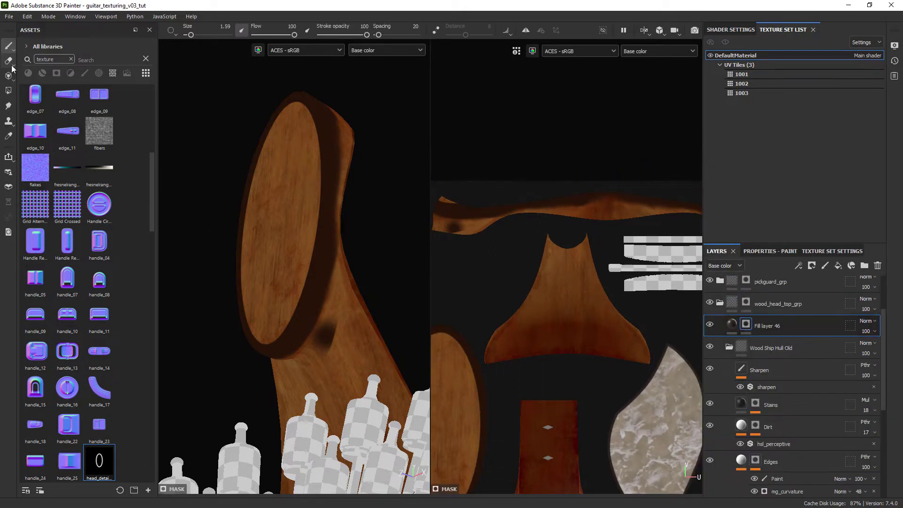
{"action": "scroll", "coordinate": [514, 245], "scroll_direction": "up", "scroll_amount": 2}
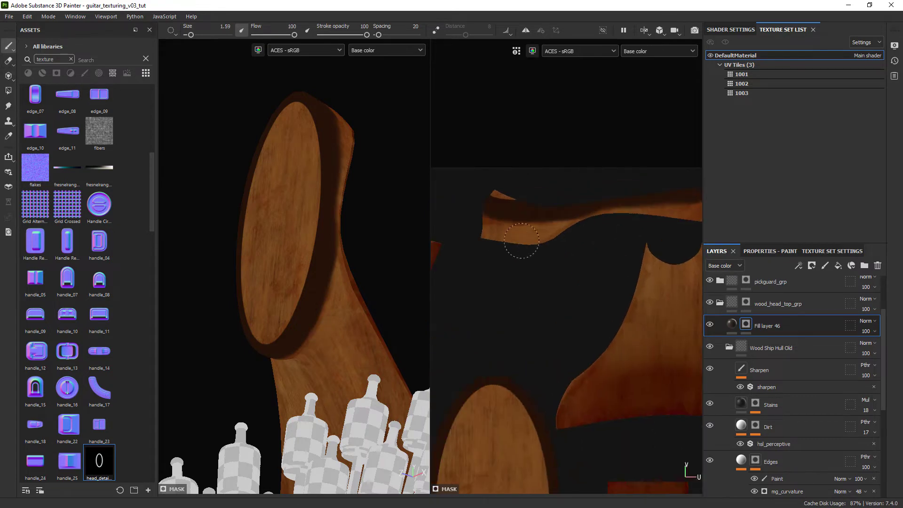
{"action": "left_click", "coordinate": [387, 50]}
{"action": "mouse_move", "coordinate": [518, 230]}
{"action": "left_mouse_down"}
{"action": "mouse_move", "coordinate": [557, 234]}
{"action": "mouse_move", "coordinate": [620, 216]}
{"action": "left_mouse_up"}
{"action": "left_click", "coordinate": [387, 71]}
{"action": "key", "text": "c"}
{"action": "mouse_move", "coordinate": [291, 235]}
{"action": "left_mouse_down", "text": "alt"}
{"action": "mouse_move", "coordinate": [343, 230]}
{"action": "mouse_move", "coordinate": [263, 249]}
{"action": "left_mouse_up", "text": "alt"}
{"action": "scroll", "coordinate": [593, 301], "scroll_direction": "down", "scroll_amount": 1}
{"action": "middle_click_drag", "start_coordinate": [606, 275], "coordinate": [537, 281], "text": "alt"}
{"action": "right_click_drag", "start_coordinate": [527, 249], "coordinate": [515, 249], "text": "ctrl"}
{"action": "left_click_drag", "start_coordinate": [510, 234], "coordinate": [547, 230]}
{"action": "left_click_drag", "start_coordinate": [311, 263], "coordinate": [334, 226], "text": "alt"}
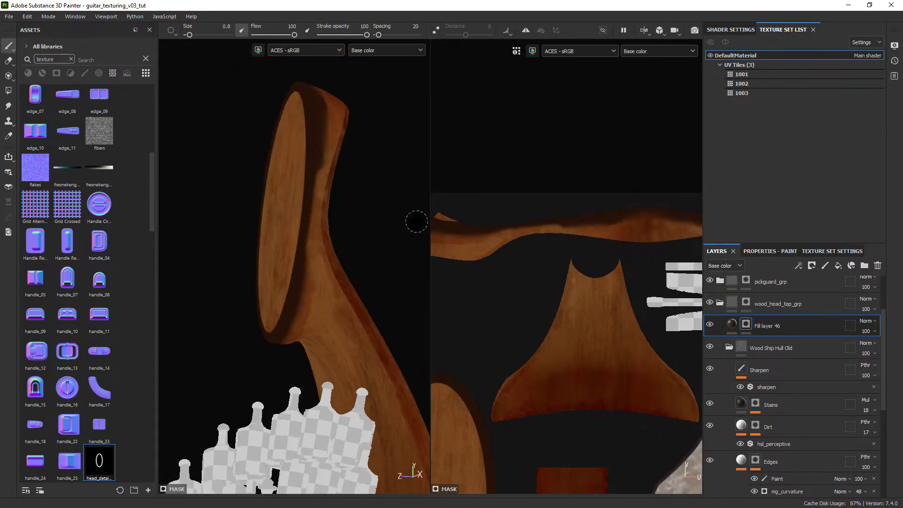
{"action": "left_click_drag", "start_coordinate": [628, 215], "coordinate": [653, 214]}
{"action": "left_click_drag", "start_coordinate": [283, 244], "coordinate": [343, 242], "text": "alt"}
{"action": "key", "text": "ctrl+z"}
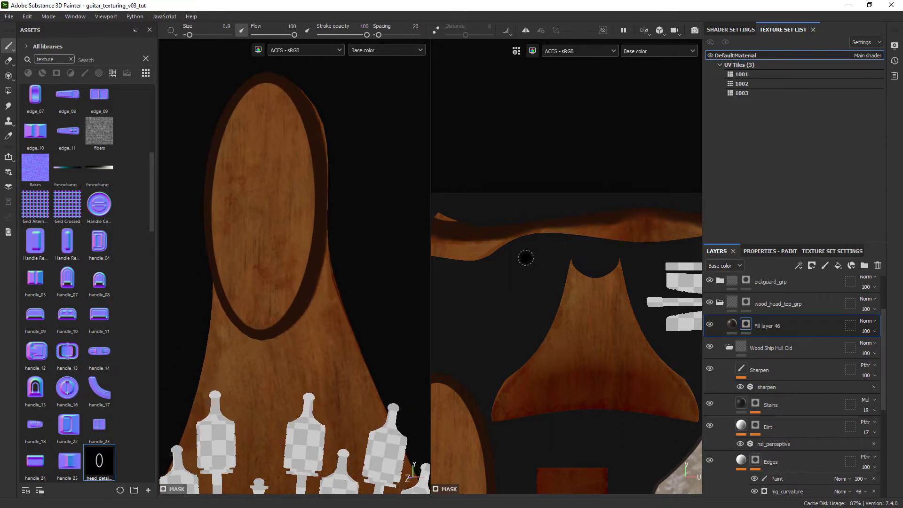
{"action": "middle_click_drag", "start_coordinate": [510, 261], "coordinate": [567, 257], "text": "alt"}
{"action": "left_click_drag", "start_coordinate": [506, 248], "coordinate": [516, 247]}
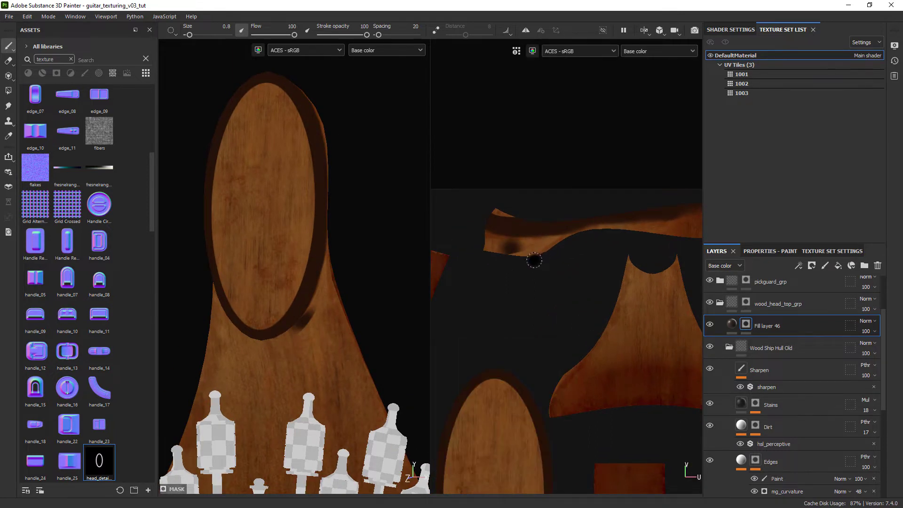
- Set the mask brush's alignment to UV and its size to 0.6
{"action": "left_click", "coordinate": [836, 251]}
{"action": "left_click", "coordinate": [763, 249]}
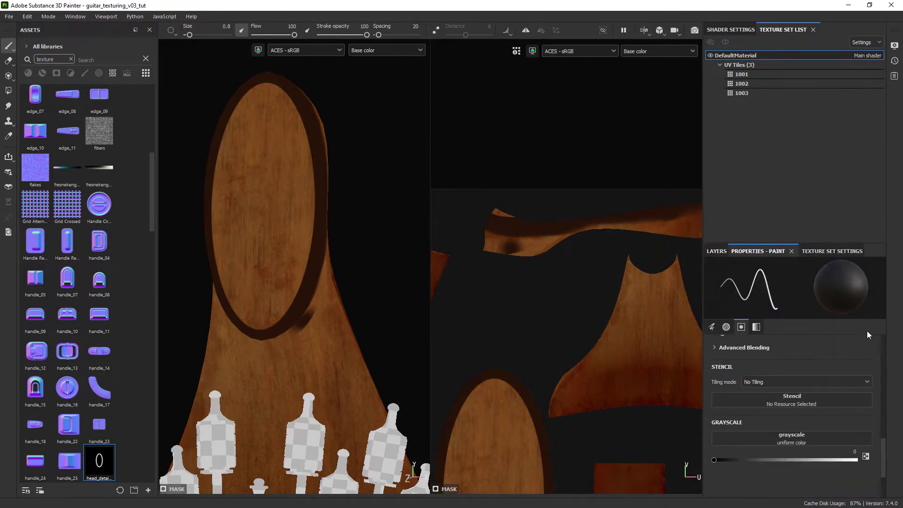
{"action": "left_click_drag", "start_coordinate": [883, 446], "coordinate": [872, 408]}
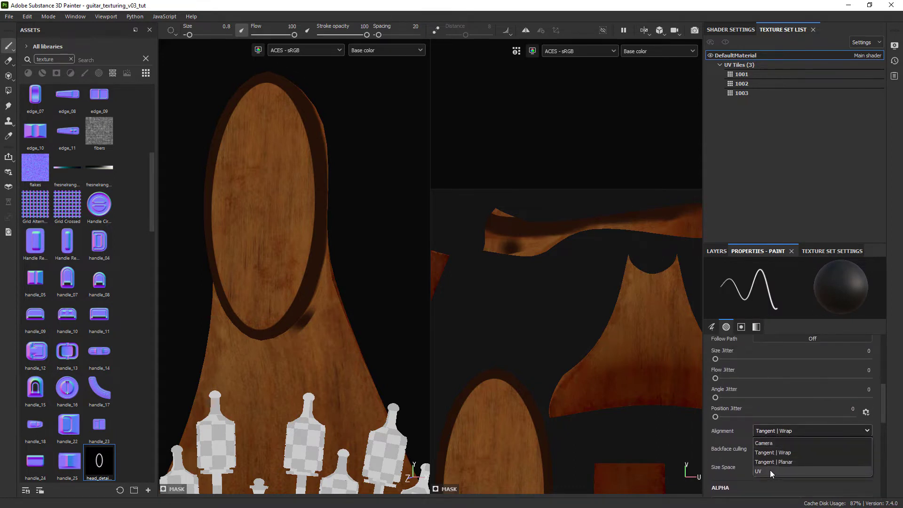
{"action": "right_click_drag", "start_coordinate": [506, 241], "coordinate": [545, 287], "text": "alt"}
{"action": "right_click_drag", "start_coordinate": [514, 262], "coordinate": [526, 262], "text": "ctrl"}
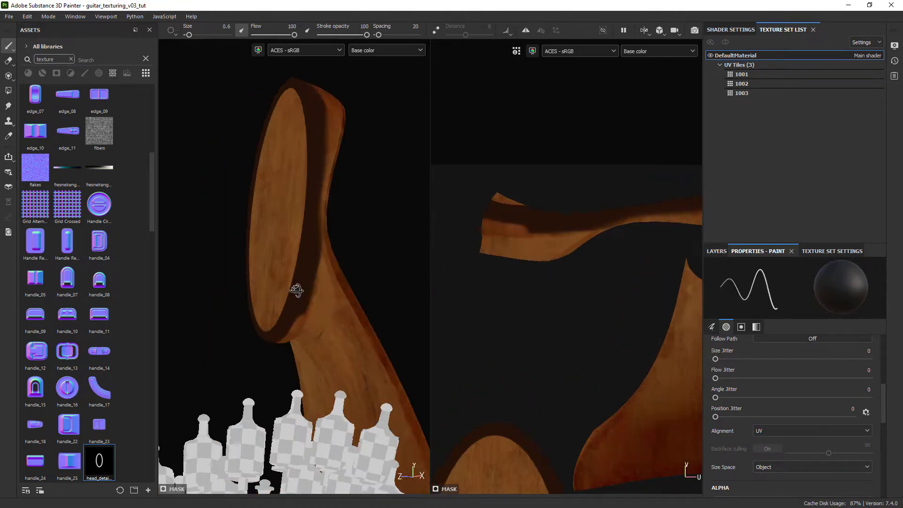
- Erase the dark overspill below the ring's band along the tip's side strip in the UV view
{"action": "left_click_drag", "start_coordinate": [485, 225], "coordinate": [536, 227]}
{"action": "mouse_move", "coordinate": [306, 301]}
{"action": "left_mouse_down", "text": "alt"}
{"action": "mouse_move", "coordinate": [367, 298]}
{"action": "mouse_move", "coordinate": [341, 297]}
{"action": "left_mouse_up", "text": "alt"}
{"action": "left_click_drag", "start_coordinate": [531, 227], "coordinate": [597, 228]}
{"action": "middle_click_drag", "start_coordinate": [659, 230], "coordinate": [470, 287], "text": "alt"}
{"action": "left_click_drag", "start_coordinate": [456, 263], "coordinate": [539, 246]}
- Clean the dark overspill off the opposite side of the tip in the mask, checking it from several angles
{"action": "left_click_drag", "start_coordinate": [282, 282], "coordinate": [367, 282], "text": "alt"}
{"action": "middle_click_drag", "start_coordinate": [682, 291], "coordinate": [555, 284], "text": "alt"}
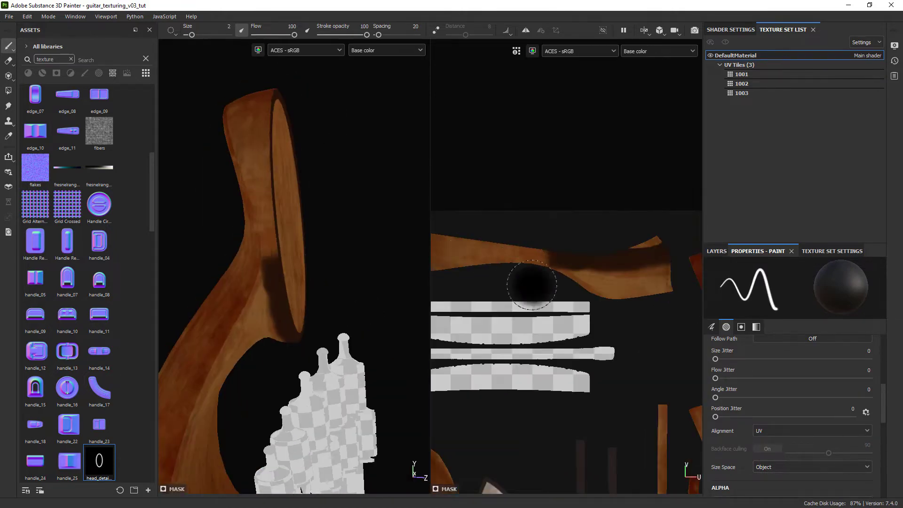
{"action": "left_click_drag", "start_coordinate": [360, 268], "coordinate": [282, 266], "text": "alt"}
{"action": "left_click_drag", "start_coordinate": [381, 251], "coordinate": [320, 237], "text": "alt"}
{"action": "key", "text": "m"}
{"action": "left_click_drag", "start_coordinate": [306, 348], "coordinate": [302, 282], "text": "alt"}
{"action": "middle_click_drag", "start_coordinate": [302, 282], "coordinate": [302, 271], "text": "alt"}
{"action": "key", "text": "c"}
{"action": "middle_click_drag", "start_coordinate": [611, 282], "coordinate": [533, 286], "text": "alt"}
{"action": "right_click_drag", "start_coordinate": [521, 287], "coordinate": [548, 290], "text": "alt"}
{"action": "left_click_drag", "start_coordinate": [357, 292], "coordinate": [338, 291], "text": "alt"}
{"action": "middle_click_drag", "start_coordinate": [548, 288], "coordinate": [658, 329], "text": "alt"}
{"action": "right_click_drag", "start_coordinate": [541, 306], "coordinate": [564, 308], "text": "alt"}
{"action": "left_click_drag", "start_coordinate": [414, 371], "coordinate": [385, 339], "text": "alt"}
{"action": "mouse_move", "coordinate": [378, 327]}
{"action": "right_mouse_down", "text": "alt"}
{"action": "mouse_move", "coordinate": [373, 314]}
{"action": "mouse_move", "coordinate": [376, 325]}
{"action": "right_mouse_up", "text": "alt"}
- Return to the single 3D view in Material display with the mask brush swapped to white
{"action": "key", "text": "F2"}
{"action": "left_click_drag", "start_coordinate": [489, 357], "coordinate": [447, 369], "text": "alt"}
{"action": "right_click_drag", "start_coordinate": [447, 369], "coordinate": [496, 365], "text": "alt"}
{"action": "left_click_drag", "start_coordinate": [496, 365], "coordinate": [475, 362], "text": "alt"}
{"action": "key", "text": "x"}
{"action": "scroll", "coordinate": [467, 332], "scroll_direction": "down", "scroll_amount": 5}
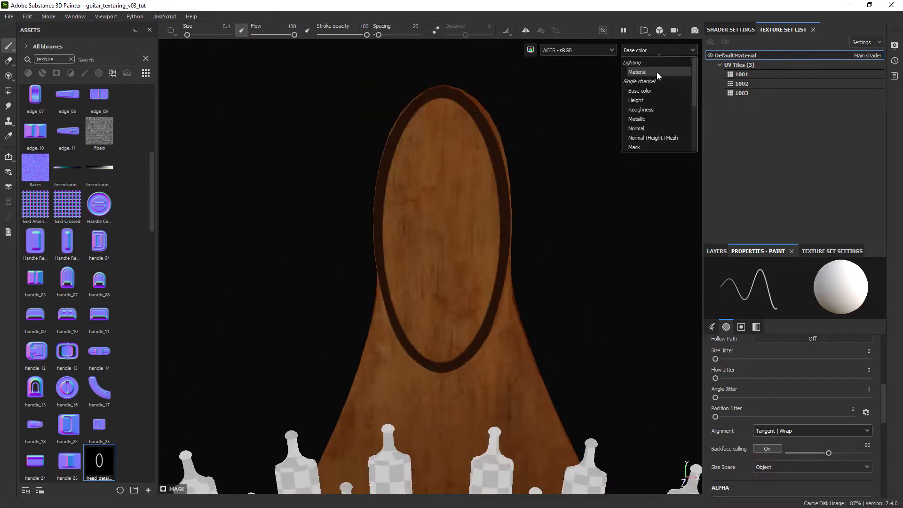
{"action": "left_click", "coordinate": [658, 50]}
{"action": "left_click", "coordinate": [655, 71]}
- Set the dark ring fill layer's roughness to 0.2848
{"action": "left_click", "coordinate": [716, 251]}
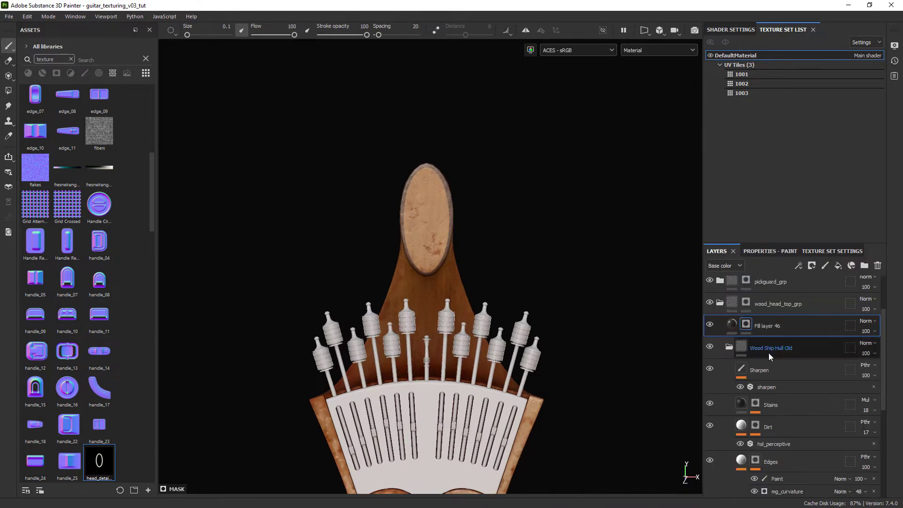
{"action": "left_click", "coordinate": [777, 358]}
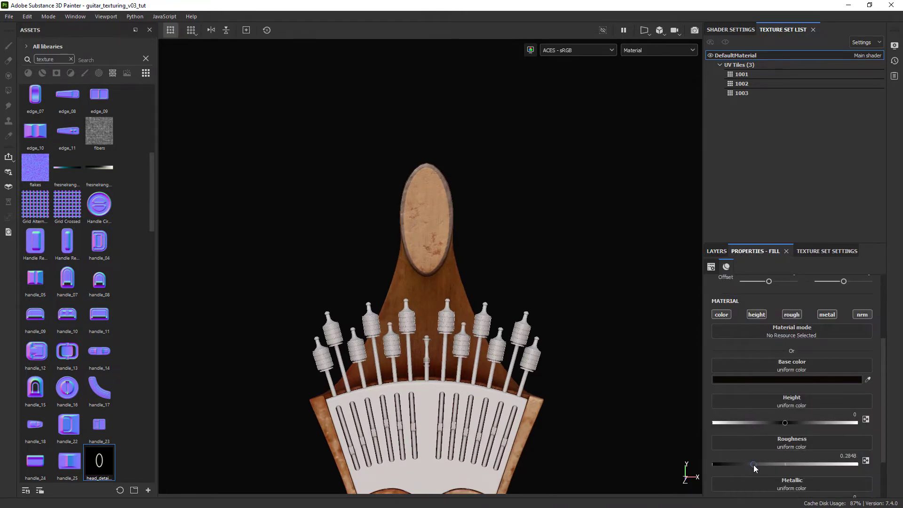
{"action": "scroll", "coordinate": [523, 372], "scroll_direction": "up", "scroll_amount": 1}
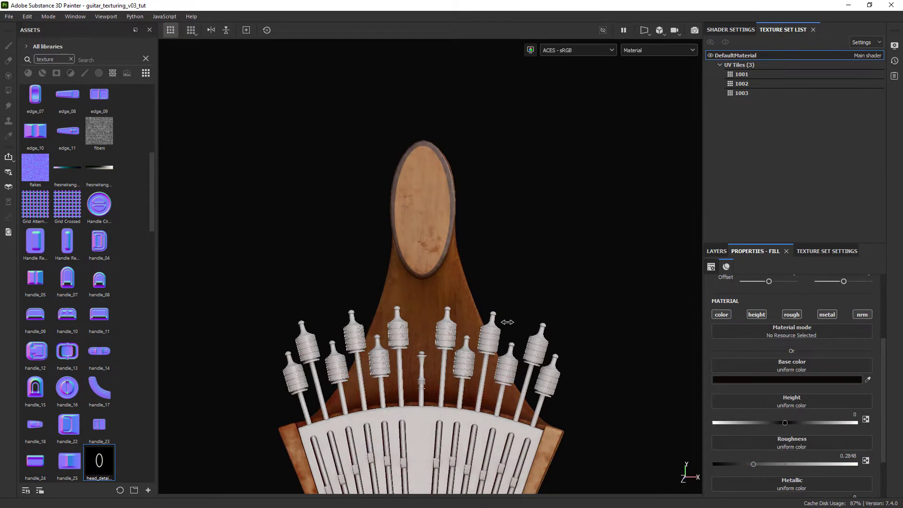
- Duplicate Fill layer 46 inside wood_head_top_grp
{"action": "left_click", "coordinate": [716, 251]}
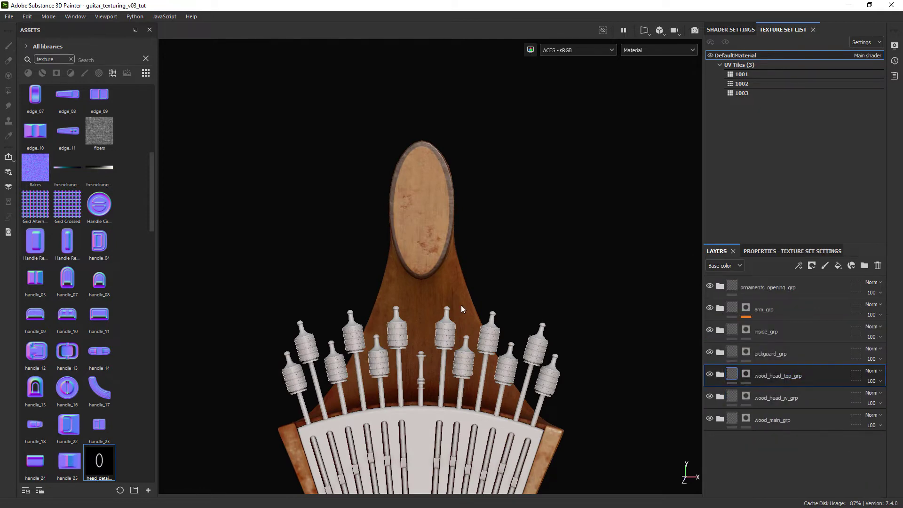
{"action": "left_click_drag", "start_coordinate": [459, 306], "coordinate": [463, 283], "text": "alt"}
{"action": "left_click", "coordinate": [720, 375]}
{"action": "right_click", "coordinate": [792, 403]}
{"action": "left_click", "coordinate": [799, 104]}
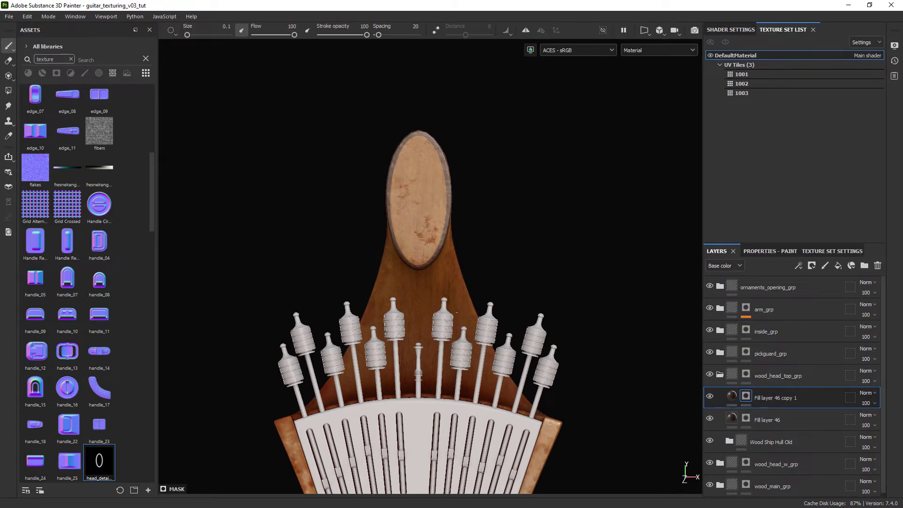
- Import the image BM Signature copy 2 as a texture resource
{"action": "left_click", "coordinate": [11, 18]}
{"action": "left_click", "coordinate": [33, 146]}
{"action": "left_click", "coordinate": [502, 133]}
{"action": "left_click", "coordinate": [554, 195]}
{"action": "left_click", "coordinate": [663, 355]}
{"action": "left_click", "coordinate": [519, 387]}
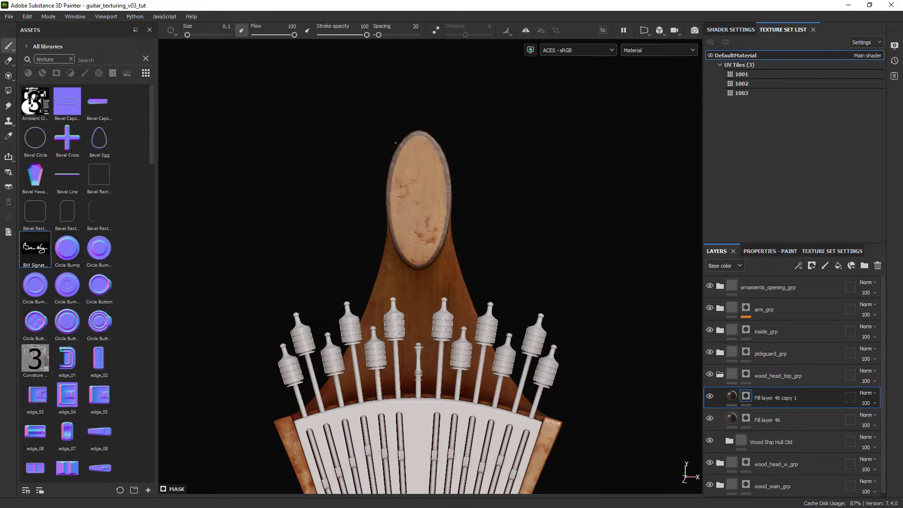
- Show the 3D and UV views together and load BM Signature copy 2 as the Projection tool's grayscale for the copied layer's mask
{"action": "key", "text": "F1"}
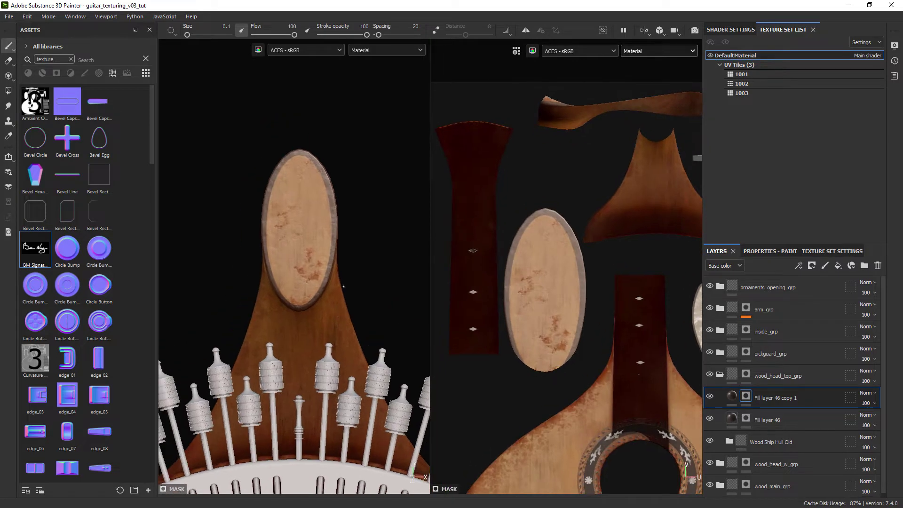
{"action": "left_click", "coordinate": [670, 45]}
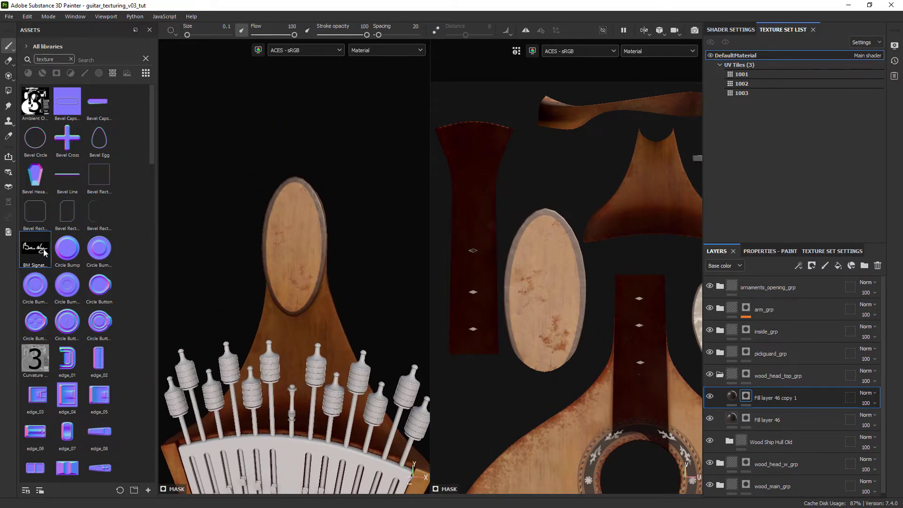
{"action": "left_click", "coordinate": [8, 88]}
{"action": "left_click", "coordinate": [9, 78]}
{"action": "left_click", "coordinate": [771, 251]}
{"action": "left_click_drag", "start_coordinate": [882, 348], "coordinate": [881, 470]}
{"action": "left_click_drag", "start_coordinate": [35, 248], "coordinate": [733, 373]}
- Rotate the signature projection to run vertically inside the oval in the UV view and paint it into the copied layer's mask
{"action": "scroll", "coordinate": [587, 311], "scroll_direction": "up", "scroll_amount": 1}
{"action": "key", "text": "s"}
{"action": "left_click_drag", "start_coordinate": [575, 183], "coordinate": [486, 165], "text": "shift"}
{"action": "key", "text": "s"}
{"action": "right_click_drag", "start_coordinate": [615, 296], "coordinate": [624, 304]}
{"action": "scroll", "coordinate": [624, 304], "scroll_direction": "up", "scroll_amount": 3}
{"action": "mouse_move", "coordinate": [577, 323]}
{"action": "middle_mouse_down", "text": "alt"}
{"action": "mouse_move", "coordinate": [629, 304]}
{"action": "mouse_move", "coordinate": [621, 297]}
{"action": "middle_mouse_up", "text": "alt"}
{"action": "left_click_drag", "start_coordinate": [582, 223], "coordinate": [584, 303]}
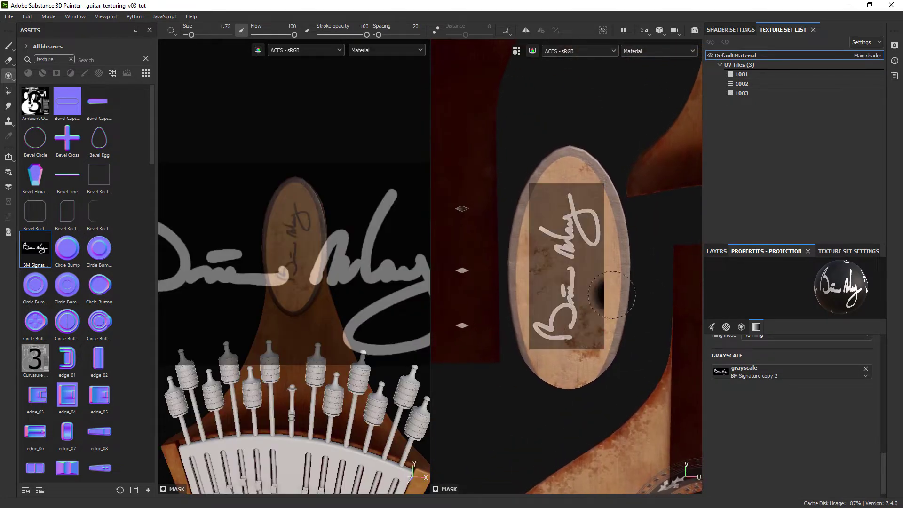
{"action": "middle_click_drag", "start_coordinate": [628, 288], "coordinate": [625, 283], "text": "alt"}
{"action": "right_click_drag", "start_coordinate": [631, 283], "coordinate": [634, 293], "text": "alt"}
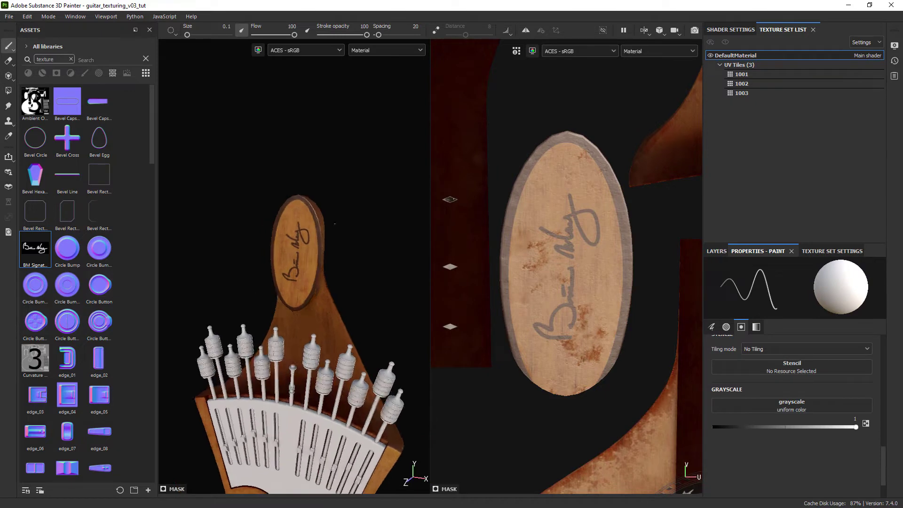
{"action": "key", "text": "F2"}
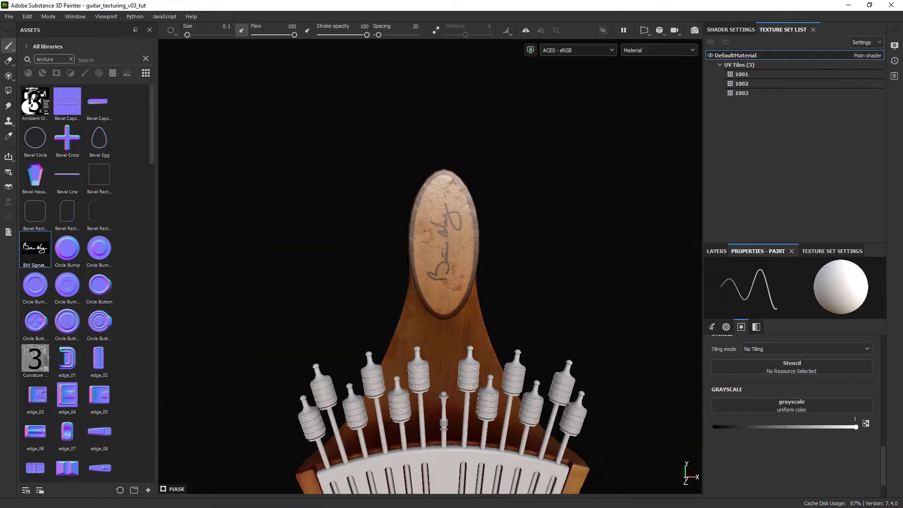
- Set the height of the copied signature fill layer on the oval tip to 0.015
{"action": "scroll", "coordinate": [446, 286], "scroll_direction": "up", "scroll_amount": 3}
{"action": "left_click_drag", "start_coordinate": [446, 285], "coordinate": [455, 283], "text": "alt"}
{"action": "right_click_drag", "start_coordinate": [455, 283], "coordinate": [463, 294], "text": "alt"}
{"action": "left_click", "coordinate": [717, 251]}
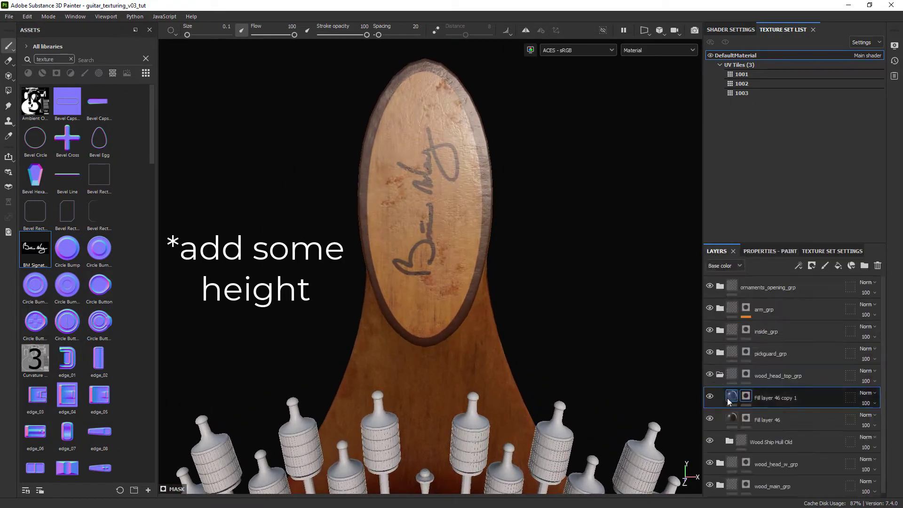
{"action": "left_click", "coordinate": [728, 400]}
{"action": "left_click", "coordinate": [756, 251]}
{"action": "scroll", "coordinate": [816, 356], "scroll_direction": "down", "scroll_amount": 4}
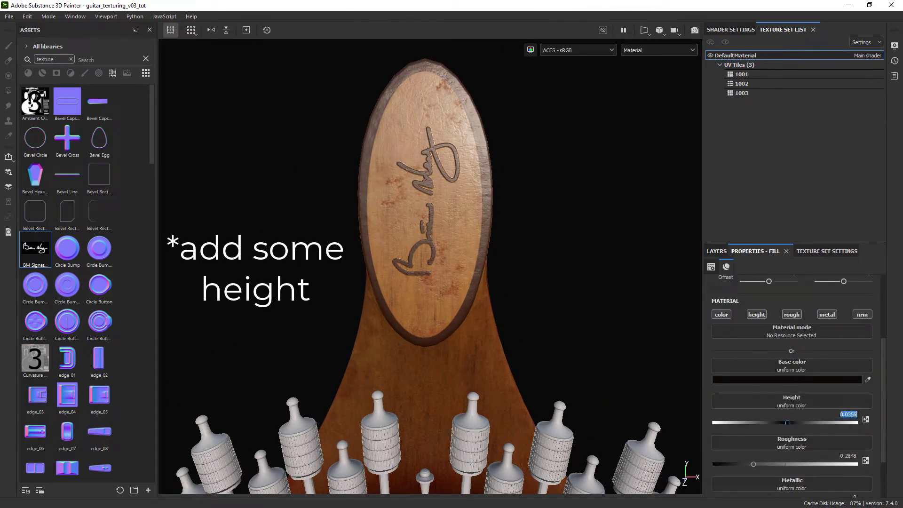
{"action": "left_click_drag", "start_coordinate": [576, 315], "coordinate": [513, 292], "text": "alt"}
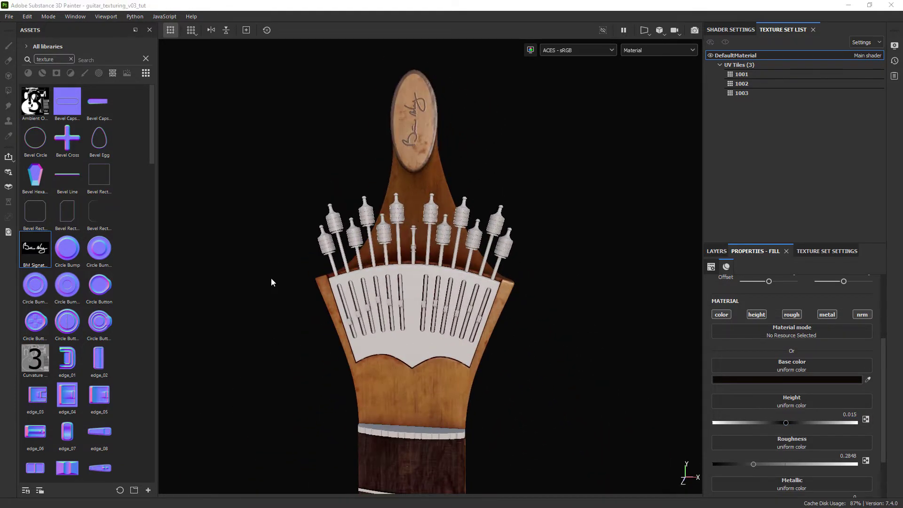
- Create a layer group named frets_grp above arm_grp for the frets on the neck
{"action": "middle_click_drag", "start_coordinate": [410, 325], "coordinate": [398, 94], "text": "alt"}
{"action": "right_click_drag", "start_coordinate": [397, 314], "coordinate": [467, 266], "text": "alt"}
{"action": "left_click_drag", "start_coordinate": [468, 267], "coordinate": [380, 263], "text": "alt"}
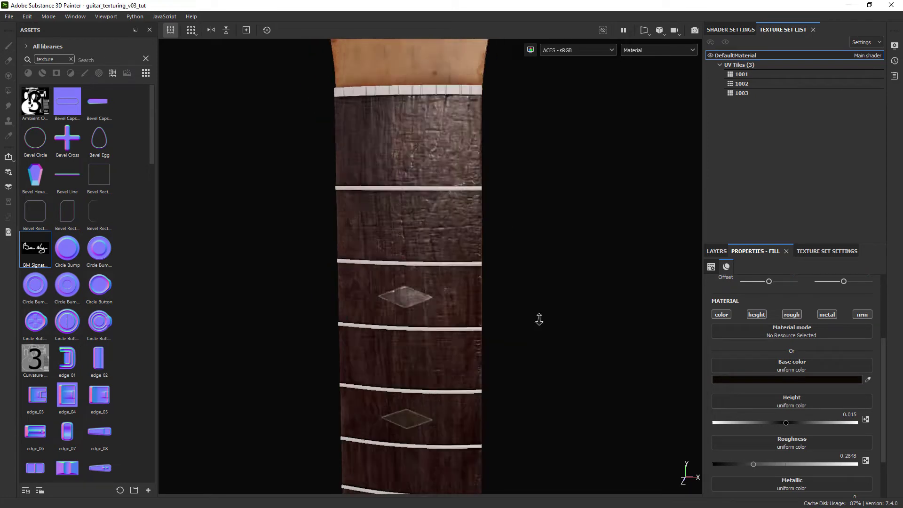
{"action": "left_click_drag", "start_coordinate": [484, 195], "coordinate": [413, 240], "text": "alt"}
{"action": "left_click", "coordinate": [716, 251]}
{"action": "right_click_drag", "start_coordinate": [528, 332], "coordinate": [416, 301], "text": "alt"}
{"action": "middle_click_drag", "start_coordinate": [416, 400], "coordinate": [416, 189], "text": "alt"}
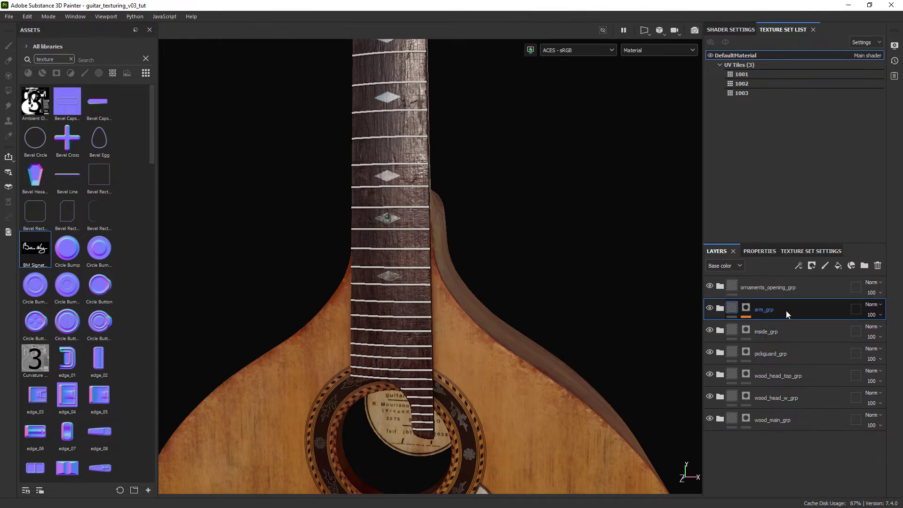
{"action": "type", "text": "frets_grp"}
{"action": "key", "text": "Return"}
- Give frets_grp a black mask and show the 3D and UV views together
{"action": "right_click", "coordinate": [770, 309]}
{"action": "right_click_drag", "start_coordinate": [501, 222], "coordinate": [503, 195], "text": "alt"}
{"action": "left_click", "coordinate": [813, 18]}
{"action": "key", "text": "F1"}
{"action": "right_click_drag", "start_coordinate": [574, 242], "coordinate": [546, 254], "text": "alt"}
{"action": "middle_click_drag", "start_coordinate": [611, 259], "coordinate": [453, 211], "text": "alt"}
{"action": "right_click_drag", "start_coordinate": [470, 211], "coordinate": [499, 203], "text": "alt"}
{"action": "right_click_drag", "start_coordinate": [338, 203], "coordinate": [353, 197], "text": "alt"}
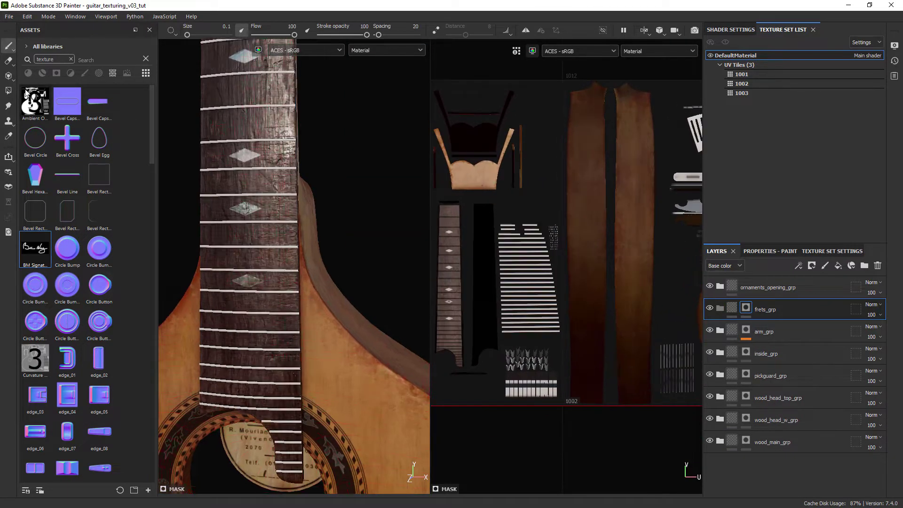
- Add a fill layer inside frets_grp and reveal a single fret in the group's mask with Polygon Fill in mesh mode
{"action": "left_click", "coordinate": [9, 91]}
{"action": "left_click", "coordinate": [201, 32]}
{"action": "right_click_drag", "start_coordinate": [258, 180], "coordinate": [308, 203], "text": "alt"}
{"action": "left_click", "coordinate": [838, 266]}
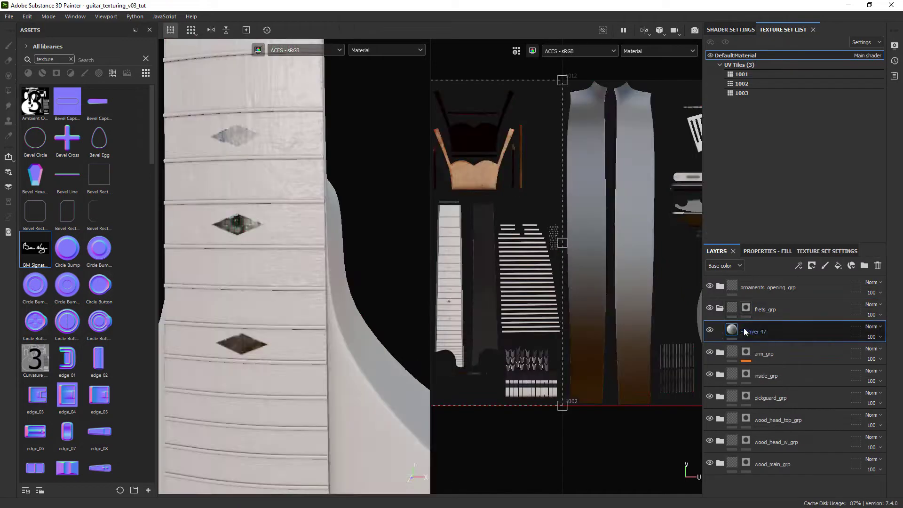
{"action": "left_click", "coordinate": [745, 307]}
{"action": "left_click", "coordinate": [305, 202]}
- Set the base color of the fill layer in frets_grp to bright red as a masking preview
{"action": "left_click", "coordinate": [761, 330]}
{"action": "left_click", "coordinate": [771, 251]}
{"action": "scroll", "coordinate": [795, 358], "scroll_direction": "down", "scroll_amount": 5}
{"action": "left_click", "coordinate": [794, 379]}
{"action": "left_click", "coordinate": [781, 266]}
{"action": "left_click", "coordinate": [798, 232]}
{"action": "left_click", "coordinate": [717, 251]}
- Reveal all the fret islands from the UV view in frets_grp's mask using Polygon Fill in UV chunk mode
{"action": "left_click_drag", "start_coordinate": [369, 343], "coordinate": [328, 274], "text": "alt"}
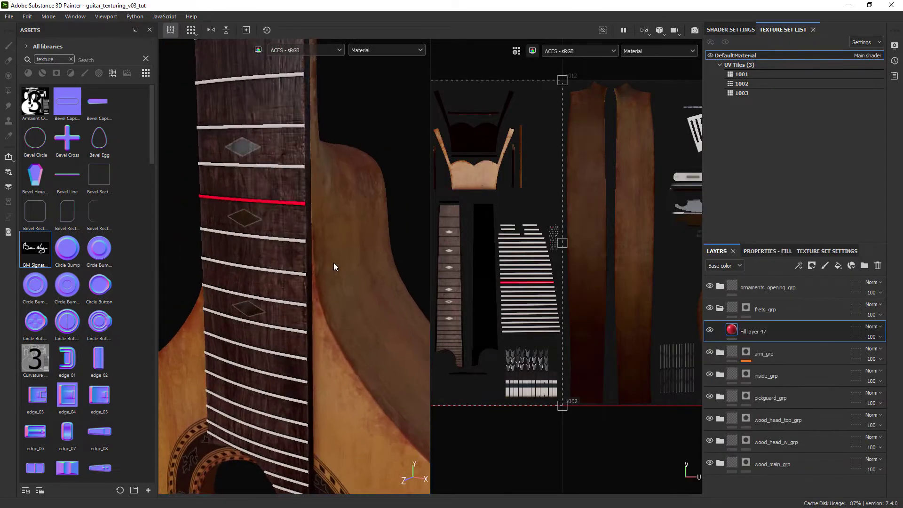
{"action": "right_click_drag", "start_coordinate": [348, 202], "coordinate": [349, 144], "text": "alt"}
{"action": "left_click", "coordinate": [746, 308]}
{"action": "left_click", "coordinate": [8, 91]}
{"action": "left_click", "coordinate": [215, 30]}
{"action": "right_click_drag", "start_coordinate": [479, 207], "coordinate": [500, 217], "text": "alt"}
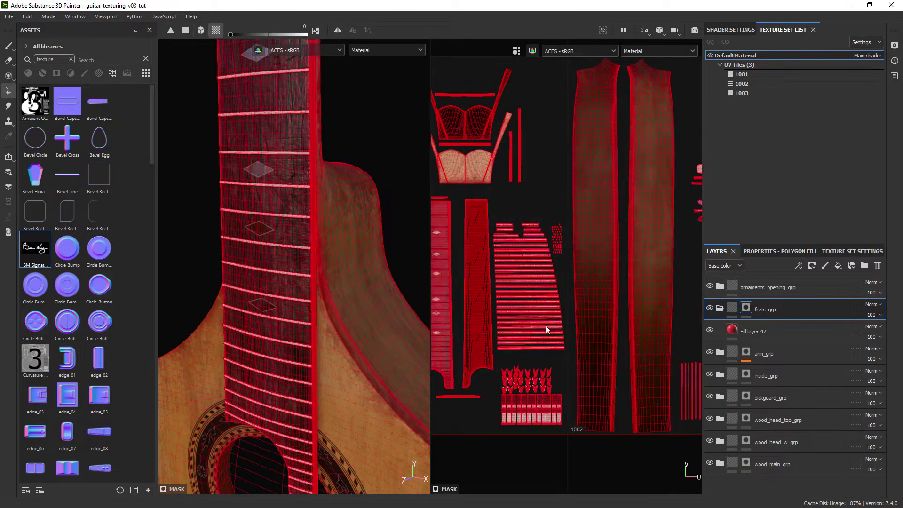
{"action": "right_click_drag", "start_coordinate": [424, 262], "coordinate": [353, 202], "text": "alt"}
{"action": "middle_click_drag", "start_coordinate": [353, 392], "coordinate": [342, 488], "text": "alt"}
{"action": "left_click", "coordinate": [731, 308]}
{"action": "left_click", "coordinate": [746, 309]}
{"action": "left_click", "coordinate": [9, 75]}
{"action": "left_click", "coordinate": [8, 90]}
{"action": "left_click", "coordinate": [217, 29]}
{"action": "left_click_drag", "start_coordinate": [503, 211], "coordinate": [564, 355]}
{"action": "left_click", "coordinate": [8, 45]}
{"action": "left_click_drag", "start_coordinate": [244, 167], "coordinate": [275, 165], "text": "alt"}
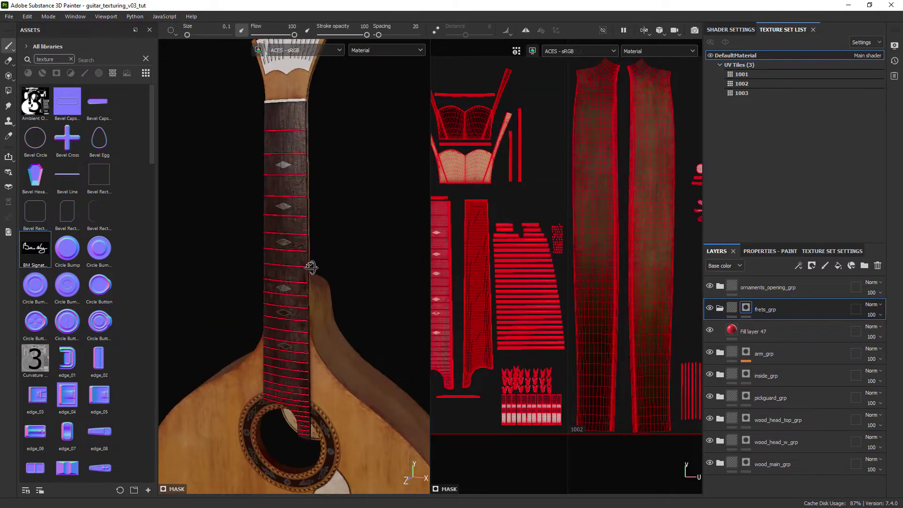
- Return to the 3D view alone and delete the red fill layer from frets_grp
{"action": "key", "text": "F2"}
{"action": "right_click_drag", "start_coordinate": [376, 197], "coordinate": [404, 212], "text": "alt"}
{"action": "left_click_drag", "start_coordinate": [395, 211], "coordinate": [414, 216], "text": "alt"}
{"action": "right_click_drag", "start_coordinate": [413, 217], "coordinate": [456, 240], "text": "alt"}
{"action": "left_click", "coordinate": [758, 332]}
{"action": "key", "text": "Delete"}
- Add the Aluminium Pure material from the material library to frets_grp
{"action": "left_click", "coordinate": [28, 74]}
{"action": "left_click", "coordinate": [71, 59]}
{"action": "left_click_drag", "start_coordinate": [67, 103], "coordinate": [282, 201]}
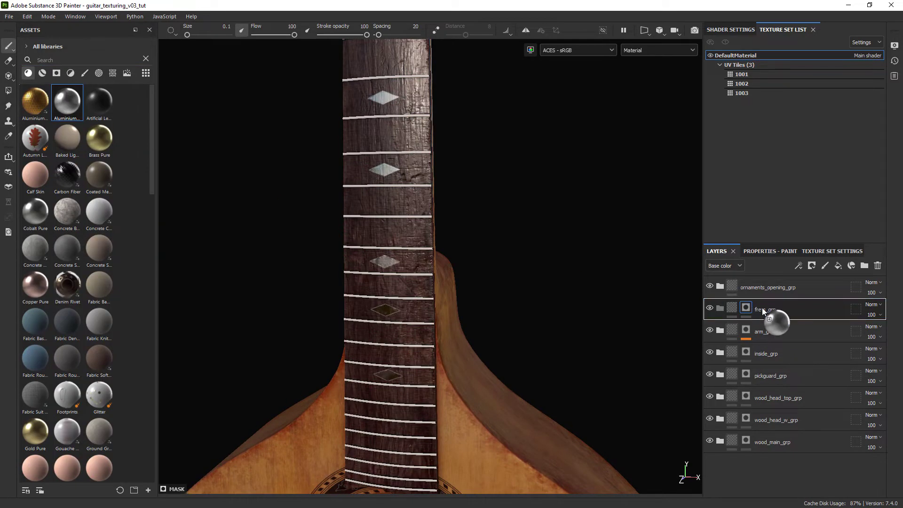
{"action": "left_click_drag", "start_coordinate": [761, 308], "coordinate": [761, 309]}
- Examine the metal material on the frets up close from several angles along the neck
{"action": "right_click_drag", "start_coordinate": [369, 203], "coordinate": [368, 234], "text": "alt"}
{"action": "left_click_drag", "start_coordinate": [484, 244], "coordinate": [500, 233], "text": "alt"}
{"action": "right_click_drag", "start_coordinate": [500, 232], "coordinate": [425, 244], "text": "alt"}
{"action": "middle_click_drag", "start_coordinate": [425, 243], "coordinate": [413, 230], "text": "alt"}
{"action": "right_click_drag", "start_coordinate": [414, 229], "coordinate": [393, 231], "text": "alt"}
{"action": "middle_click_drag", "start_coordinate": [457, 245], "coordinate": [440, 241], "text": "alt"}
{"action": "right_click_drag", "start_coordinate": [441, 240], "coordinate": [475, 264], "text": "alt"}
{"action": "middle_click_drag", "start_coordinate": [460, 268], "coordinate": [438, 271], "text": "alt"}
{"action": "left_click_drag", "start_coordinate": [437, 272], "coordinate": [434, 286], "text": "alt"}
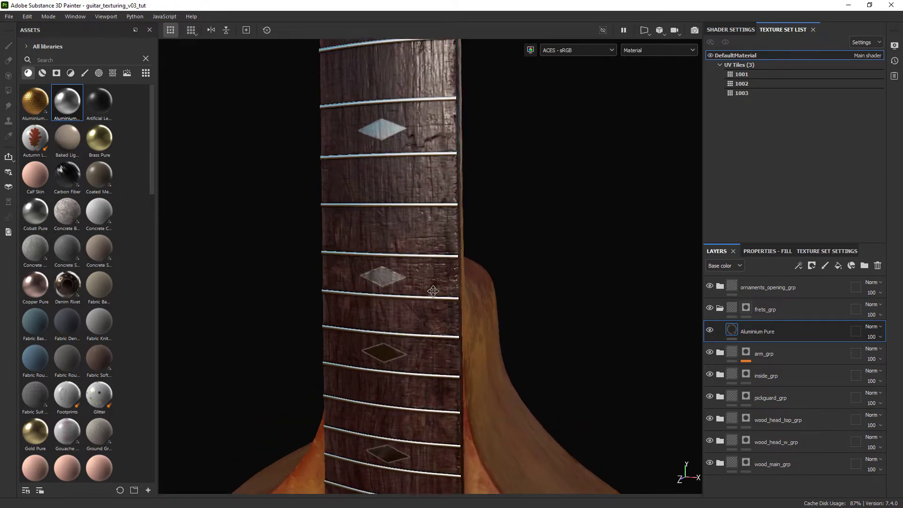
{"action": "middle_click_drag", "start_coordinate": [435, 285], "coordinate": [430, 278], "text": "alt"}
- Add a roughness-only Fill effect to the frets' Aluminium Pure layer and load the Dirt 1 texture as its roughness
{"action": "right_click", "coordinate": [749, 329]}
{"action": "left_click", "coordinate": [769, 331]}
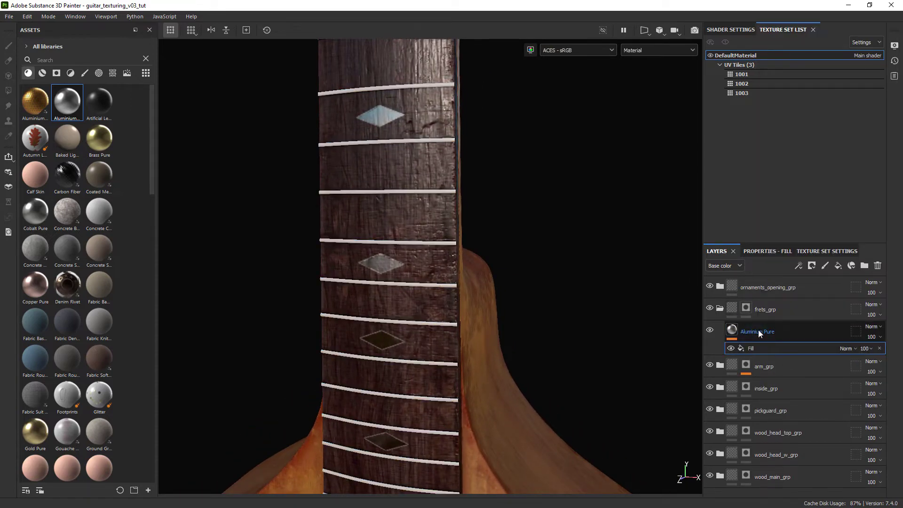
{"action": "left_click", "coordinate": [768, 251]}
{"action": "scroll", "coordinate": [878, 386], "scroll_direction": "down", "scroll_amount": 3}
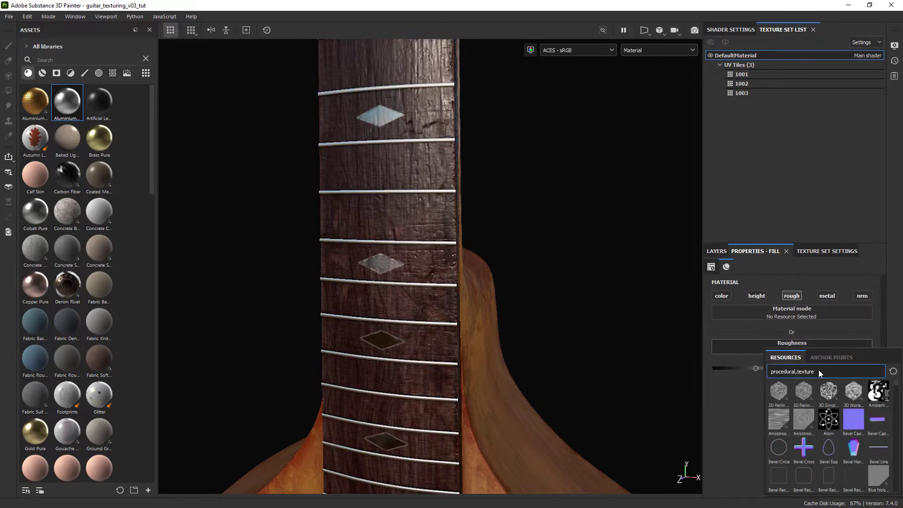
{"action": "left_click_drag", "start_coordinate": [822, 370], "coordinate": [739, 367]}
{"action": "type", "text": "dirt 1"}
{"action": "left_click", "coordinate": [803, 391]}
- Increase the UV scale of the Dirt 1 roughness fill on the frets to about 9
{"action": "right_click_drag", "start_coordinate": [489, 339], "coordinate": [486, 307], "text": "alt"}
{"action": "left_click_drag", "start_coordinate": [782, 420], "coordinate": [779, 422]}
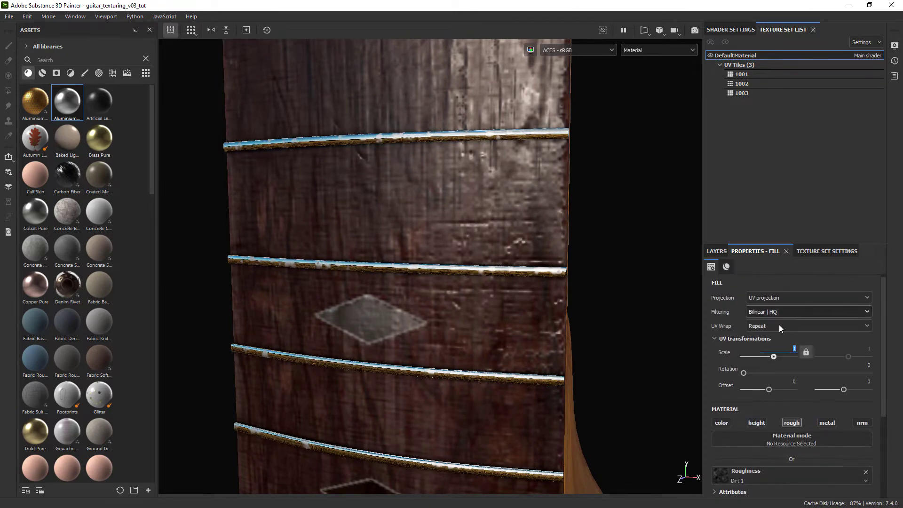
{"action": "left_click_drag", "start_coordinate": [777, 357], "coordinate": [780, 356]}
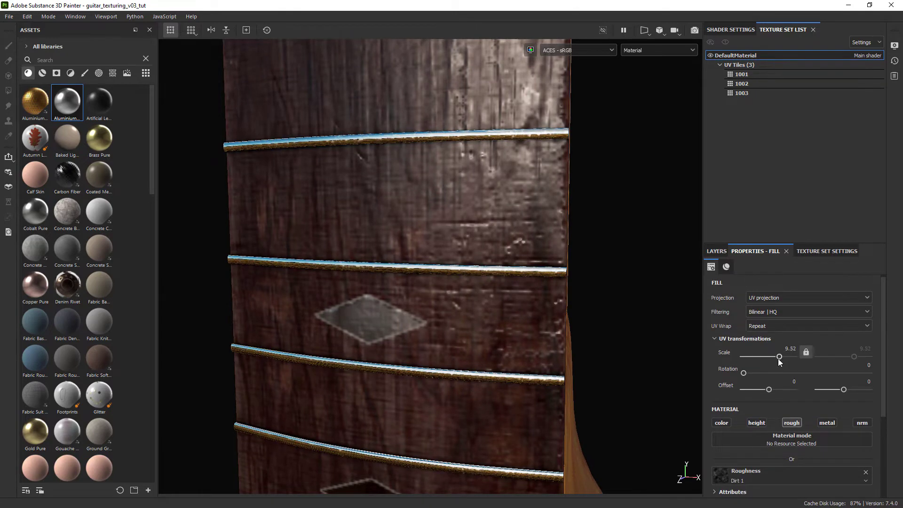
{"action": "mouse_move", "coordinate": [432, 252]}
{"action": "left_mouse_down", "text": "alt"}
{"action": "mouse_move", "coordinate": [526, 305]}
{"action": "mouse_move", "coordinate": [447, 259]}
{"action": "left_mouse_up", "text": "alt"}
- Add a Levels effect on the frets' roughness, raising the output minimum to about 0.1 and lowering the output maximum to roughly the middle
{"action": "left_click", "coordinate": [716, 251]}
{"action": "left_click", "coordinate": [798, 266]}
{"action": "left_click", "coordinate": [821, 309]}
{"action": "left_click", "coordinate": [767, 251]}
{"action": "left_click", "coordinate": [800, 283]}
{"action": "right_click_drag", "start_coordinate": [500, 286], "coordinate": [512, 288], "text": "alt"}
{"action": "left_click", "coordinate": [776, 315]}
{"action": "left_click_drag", "start_coordinate": [713, 346], "coordinate": [731, 346]}
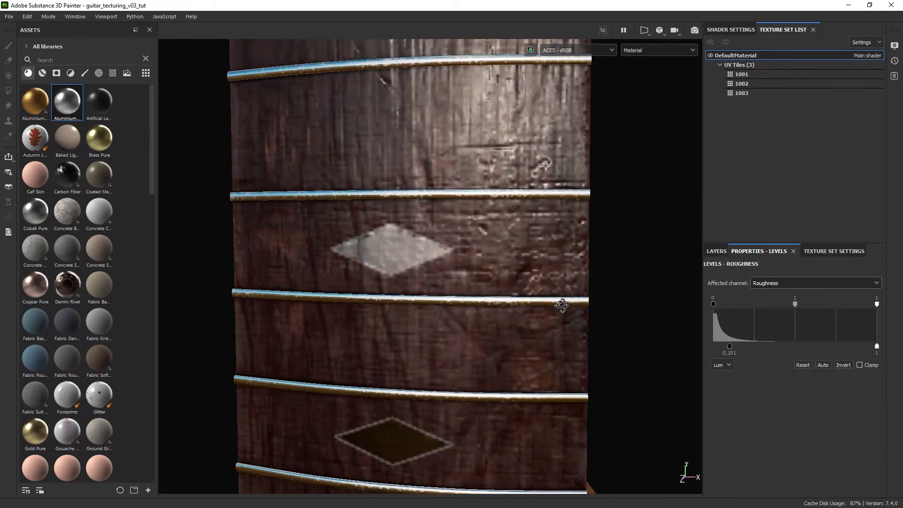
{"action": "left_click_drag", "start_coordinate": [876, 346], "coordinate": [790, 346]}
{"action": "left_click_drag", "start_coordinate": [511, 298], "coordinate": [485, 294], "text": "alt"}
{"action": "right_click_drag", "start_coordinate": [532, 301], "coordinate": [489, 286], "text": "alt"}
{"action": "left_click", "coordinate": [716, 251]}
- Create a layer group named chrome_top_grp above frets_grp for the metal parts on the guitar's head
{"action": "right_click_drag", "start_coordinate": [621, 324], "coordinate": [521, 282], "text": "alt"}
{"action": "mouse_move", "coordinate": [521, 282]}
{"action": "left_mouse_down", "text": "alt"}
{"action": "mouse_move", "coordinate": [528, 264]}
{"action": "mouse_move", "coordinate": [533, 278]}
{"action": "left_mouse_up", "text": "alt"}
{"action": "middle_click_drag", "start_coordinate": [516, 273], "coordinate": [489, 287], "text": "alt"}
{"action": "middle_click_drag", "start_coordinate": [511, 207], "coordinate": [511, 267], "text": "alt"}
{"action": "middle_click_drag", "start_coordinate": [513, 117], "coordinate": [534, 393], "text": "alt"}
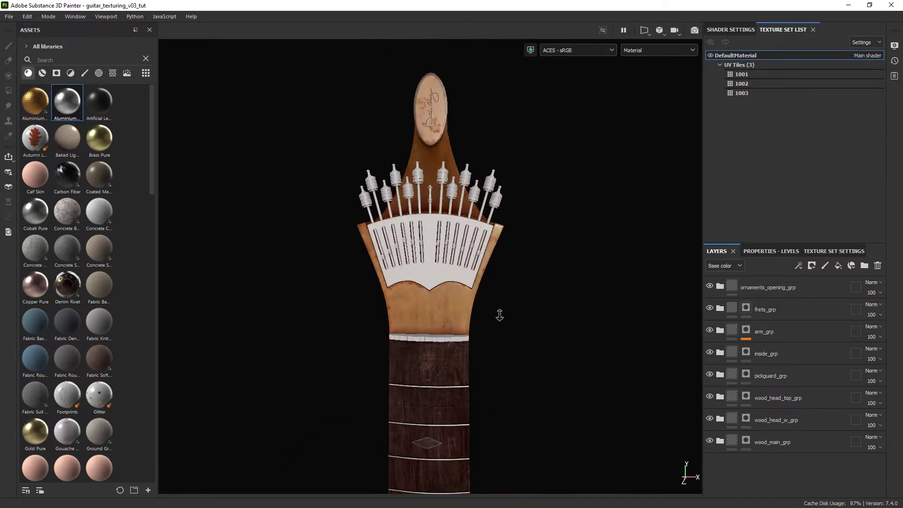
{"action": "right_click_drag", "start_coordinate": [489, 277], "coordinate": [510, 299], "text": "alt"}
{"action": "left_click_drag", "start_coordinate": [510, 299], "coordinate": [489, 294], "text": "alt"}
{"action": "right_click_drag", "start_coordinate": [510, 289], "coordinate": [535, 303], "text": "alt"}
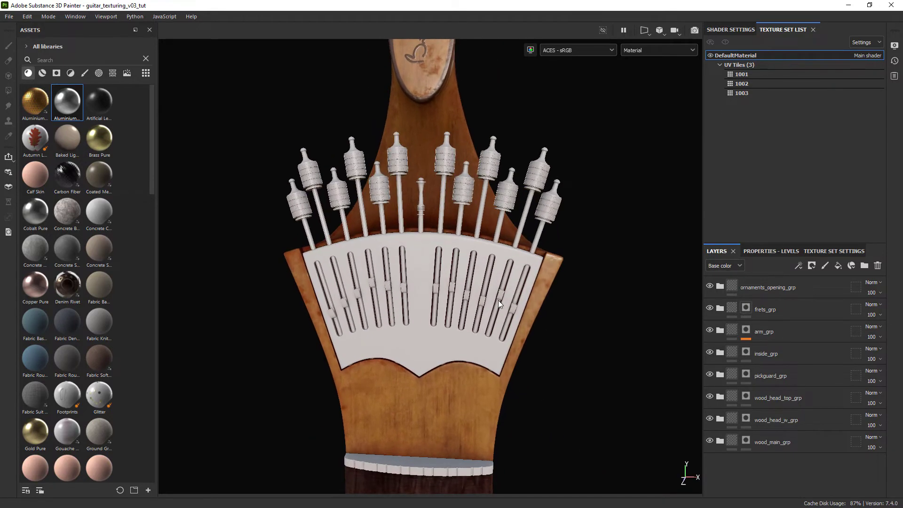
{"action": "left_click", "coordinate": [864, 265]}
{"action": "type", "text": "chrome_top_grp"}
{"action": "key", "text": "Return"}
- Give chrome_top_grp a black mask and add a bright red fill layer inside the group
{"action": "right_click", "coordinate": [769, 308]}
{"action": "left_click", "coordinate": [794, 16]}
{"action": "right_click", "coordinate": [770, 309]}
{"action": "left_click", "coordinate": [837, 265]}
{"action": "left_click", "coordinate": [759, 251]}
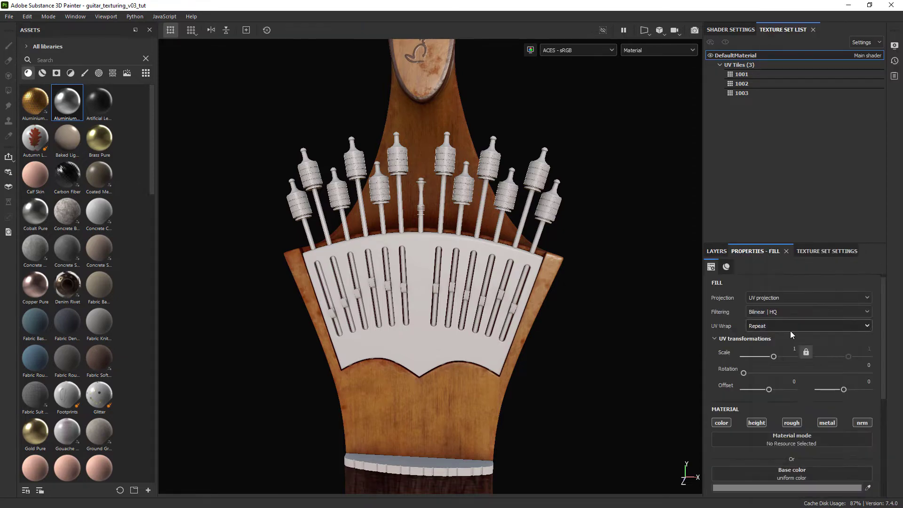
{"action": "left_click", "coordinate": [787, 487]}
{"action": "left_click", "coordinate": [871, 263]}
{"action": "left_click", "coordinate": [717, 251]}
- Reveal the head's slotted plate, sliders, peg shafts and central pin in chrome_top_grp's mask with Polygon Fill in mesh mode
{"action": "left_click", "coordinate": [746, 308]}
{"action": "left_click", "coordinate": [8, 91]}
{"action": "left_click", "coordinate": [201, 31]}
{"action": "right_click_drag", "start_coordinate": [424, 228], "coordinate": [504, 249], "text": "alt"}
{"action": "left_click", "coordinate": [506, 249]}
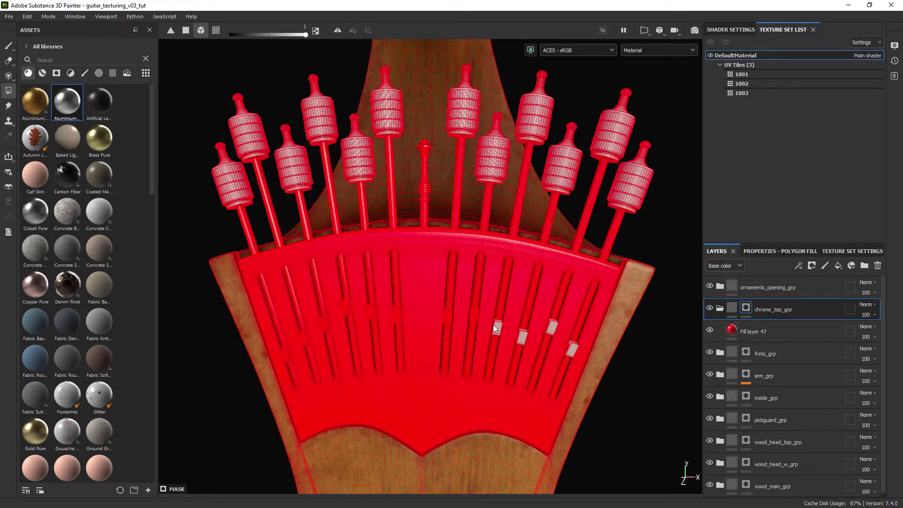
{"action": "left_click", "coordinate": [551, 329]}
{"action": "right_click_drag", "start_coordinate": [552, 328], "coordinate": [524, 348], "text": "alt"}
{"action": "left_click", "coordinate": [523, 348]}
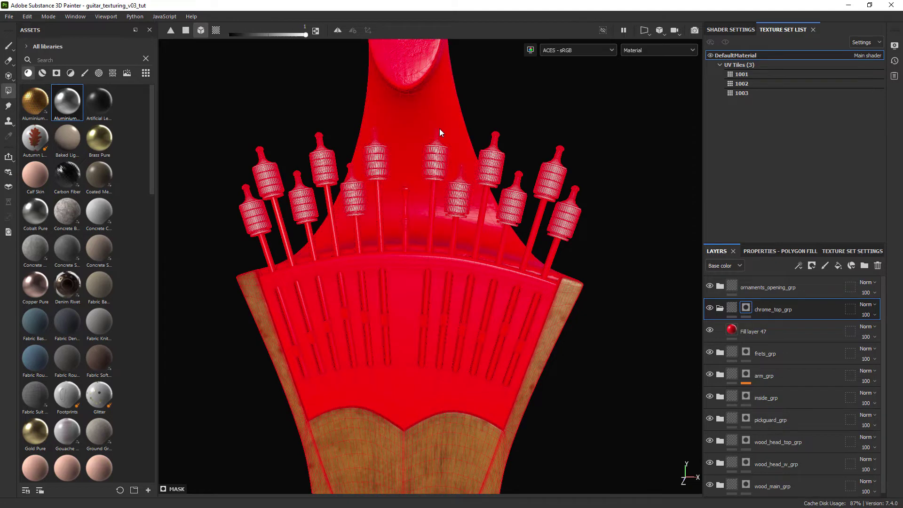
- Check chrome_top_grp's mask on its own across the model and return to the material display
{"action": "left_click", "coordinate": [8, 46]}
{"action": "left_click_drag", "start_coordinate": [424, 263], "coordinate": [475, 282], "text": "alt"}
{"action": "right_click_drag", "start_coordinate": [475, 282], "coordinate": [414, 235], "text": "alt"}
{"action": "left_click", "coordinate": [746, 308], "text": "alt"}
{"action": "right_click_drag", "start_coordinate": [513, 339], "coordinate": [461, 301], "text": "alt"}
{"action": "left_click_drag", "start_coordinate": [460, 301], "coordinate": [481, 316], "text": "alt"}
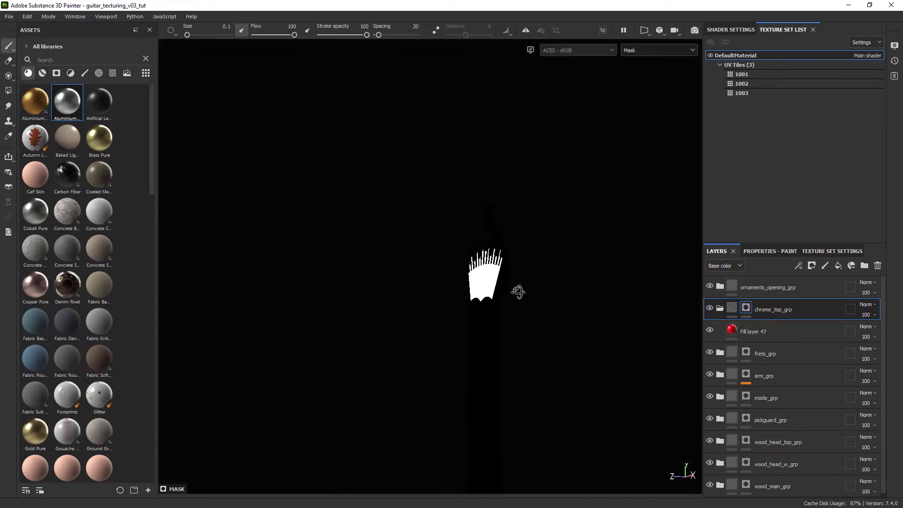
{"action": "left_click", "coordinate": [732, 308]}
- Replace the red fill layer in chrome_top_grp with the Aluminium Pure material
{"action": "right_click_drag", "start_coordinate": [522, 268], "coordinate": [467, 325], "text": "alt"}
{"action": "scroll", "coordinate": [461, 284], "scroll_direction": "up", "scroll_amount": 3}
{"action": "left_click", "coordinate": [758, 338]}
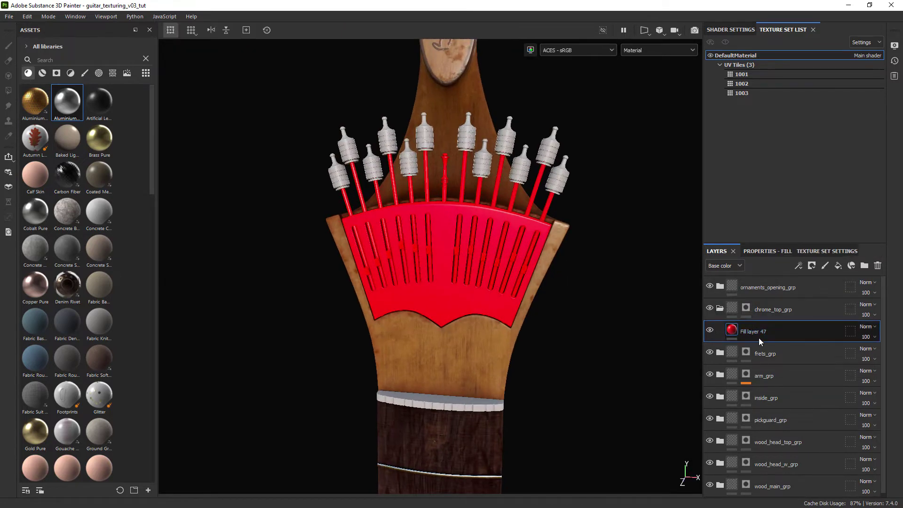
{"action": "key", "text": "Delete"}
{"action": "left_click_drag", "start_coordinate": [68, 104], "coordinate": [764, 305]}
{"action": "scroll", "coordinate": [446, 262], "scroll_direction": "up", "scroll_amount": 3}
{"action": "left_click_drag", "start_coordinate": [446, 263], "coordinate": [546, 292], "text": "alt"}
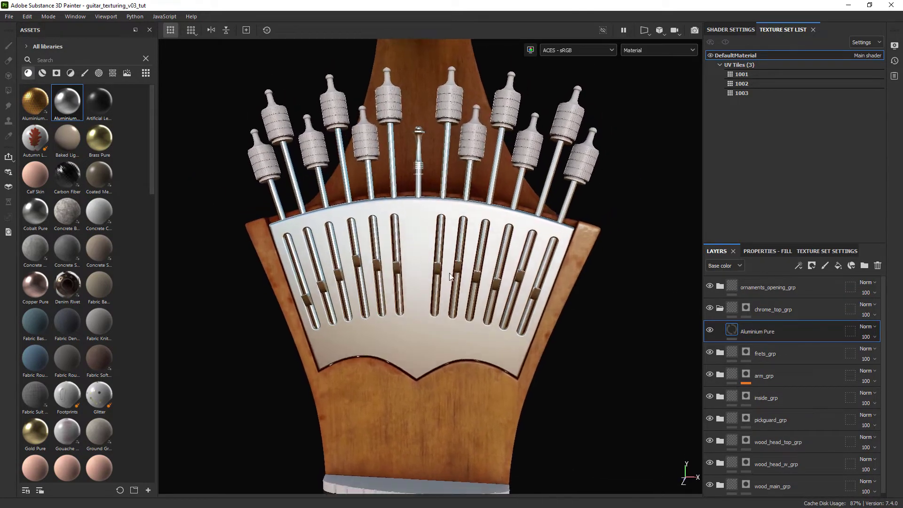
- Add a Fill effect to the Aluminium Pure layer in chrome_top_grp and limit it to the roughness channel
{"action": "right_click", "coordinate": [756, 329]}
{"action": "left_click", "coordinate": [771, 332]}
{"action": "left_click", "coordinate": [767, 251]}
{"action": "left_click", "coordinate": [790, 421], "text": "alt"}
- Assign the smeared grunge fingerprints map to the roughness channel of Aluminium Pure's Fill effect
{"action": "left_click_drag", "start_coordinate": [883, 335], "coordinate": [881, 366]}
{"action": "scroll", "coordinate": [874, 376], "scroll_direction": "down", "scroll_amount": 1}
{"action": "left_click", "coordinate": [791, 411]}
{"action": "type", "text": "grungefinger"}
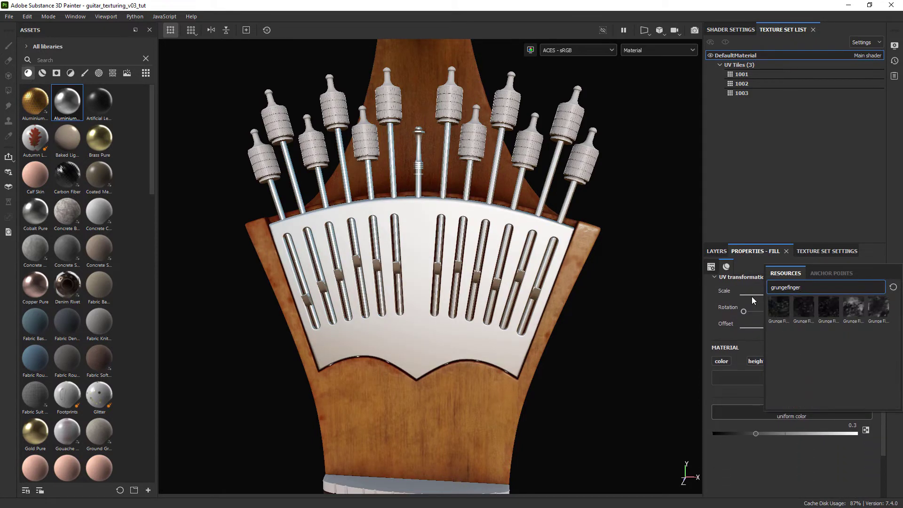
{"action": "type", "text": "smeared"}
{"action": "left_click", "coordinate": [780, 306]}
{"action": "mouse_move", "coordinate": [541, 347]}
{"action": "left_mouse_down", "text": "alt"}
{"action": "mouse_move", "coordinate": [496, 361]}
{"action": "mouse_move", "coordinate": [510, 303]}
{"action": "left_mouse_up", "text": "alt"}
- Change the projection mode of Aluminium Pure's roughness Fill effect and fine-tune the smeared grunge map's parameters
{"action": "left_click_drag", "start_coordinate": [883, 362], "coordinate": [883, 319]}
{"action": "left_click", "coordinate": [809, 300]}
{"action": "left_click", "coordinate": [797, 335]}
{"action": "left_click_drag", "start_coordinate": [540, 273], "coordinate": [522, 315], "text": "alt"}
{"action": "left_click_drag", "start_coordinate": [884, 341], "coordinate": [884, 347]}
{"action": "scroll", "coordinate": [884, 347], "scroll_direction": "down", "scroll_amount": 1}
{"action": "left_click_drag", "start_coordinate": [773, 412], "coordinate": [779, 413]}
{"action": "left_click_drag", "start_coordinate": [512, 343], "coordinate": [488, 300], "text": "alt"}
- Add a Levels effect to the Aluminium Pure layer and set its affected channel to Roughness
{"action": "left_click", "coordinate": [716, 251]}
{"action": "right_click", "coordinate": [775, 352]}
{"action": "left_click", "coordinate": [814, 296]}
{"action": "left_click", "coordinate": [758, 251]}
{"action": "left_click", "coordinate": [783, 283]}
{"action": "left_click", "coordinate": [777, 315]}
- Adjust the roughness Levels on Aluminium Pure by shifting the input range and narrowing the output range from both ends
{"action": "left_click_drag", "start_coordinate": [554, 306], "coordinate": [541, 299], "text": "alt"}
{"action": "right_click_drag", "start_coordinate": [540, 300], "coordinate": [557, 301], "text": "alt"}
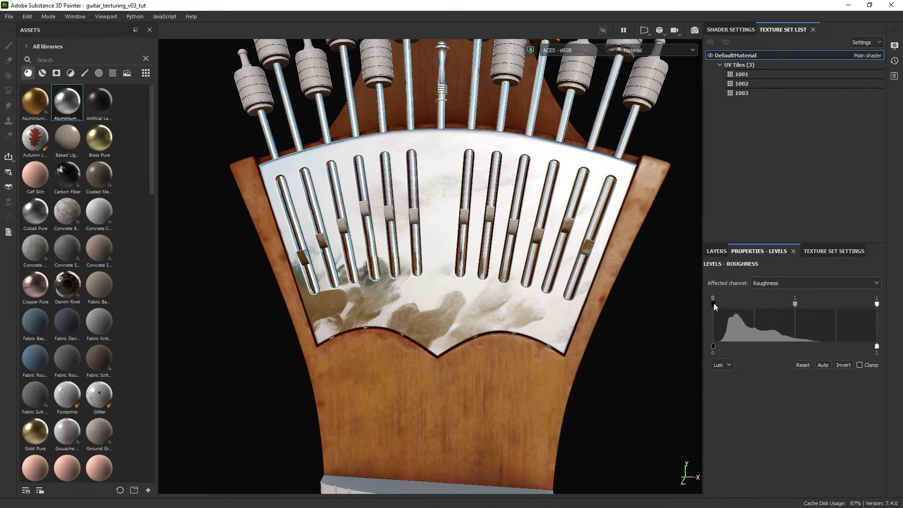
{"action": "left_click_drag", "start_coordinate": [839, 306], "coordinate": [849, 306]}
{"action": "left_click_drag", "start_coordinate": [499, 341], "coordinate": [532, 365], "text": "alt"}
{"action": "left_click_drag", "start_coordinate": [713, 346], "coordinate": [721, 349]}
{"action": "mouse_move", "coordinate": [876, 346]}
{"action": "left_mouse_down"}
{"action": "mouse_move", "coordinate": [752, 360]}
{"action": "mouse_move", "coordinate": [760, 348]}
{"action": "left_mouse_up"}
{"action": "left_click_drag", "start_coordinate": [475, 296], "coordinate": [530, 318], "text": "alt"}
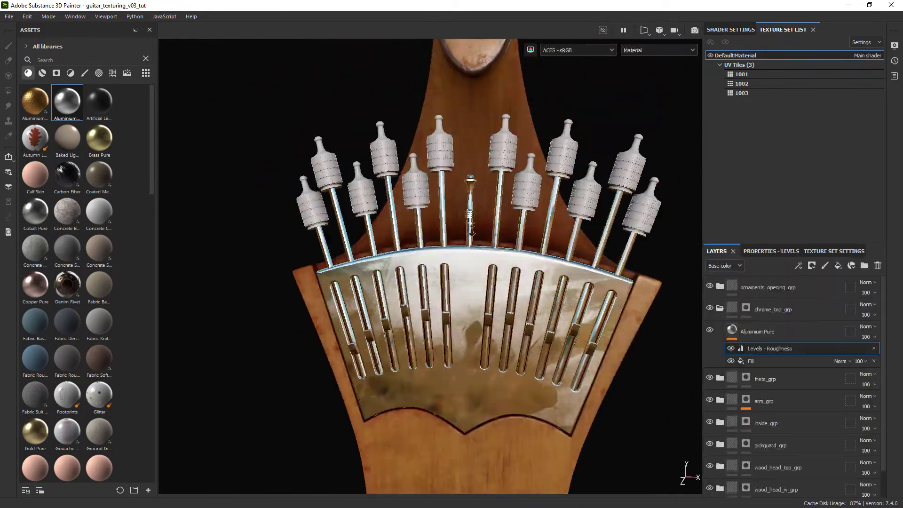
{"action": "left_click_drag", "start_coordinate": [515, 238], "coordinate": [523, 314], "text": "alt"}
- Add a fill layer above Aluminium Pure in chrome_top_grp and set its base color to 130e08
{"action": "left_click", "coordinate": [771, 332]}
{"action": "left_click", "coordinate": [837, 266]}
{"action": "left_click", "coordinate": [766, 251]}
{"action": "scroll", "coordinate": [788, 446], "scroll_direction": "down", "scroll_amount": 2}
{"action": "left_click", "coordinate": [789, 454]}
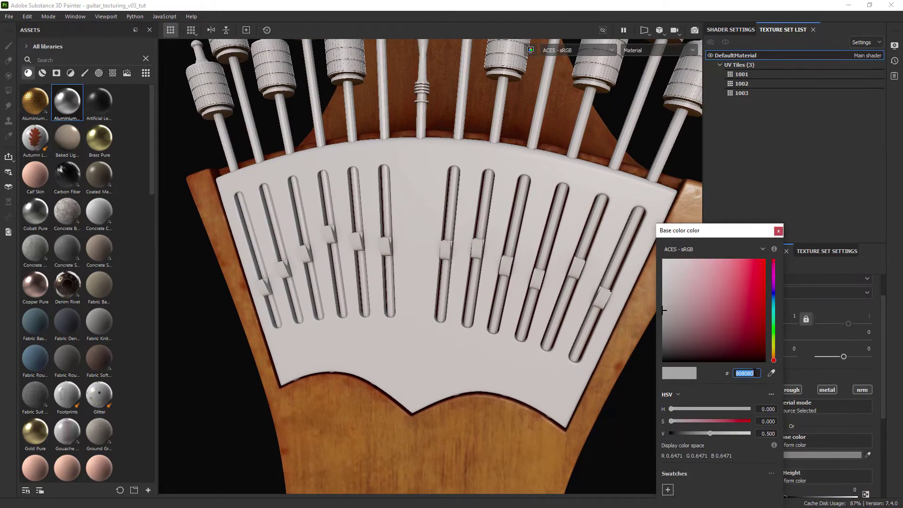
{"action": "type", "text": "130e08"}
{"action": "left_click", "coordinate": [778, 231]}
{"action": "left_click", "coordinate": [717, 251]}
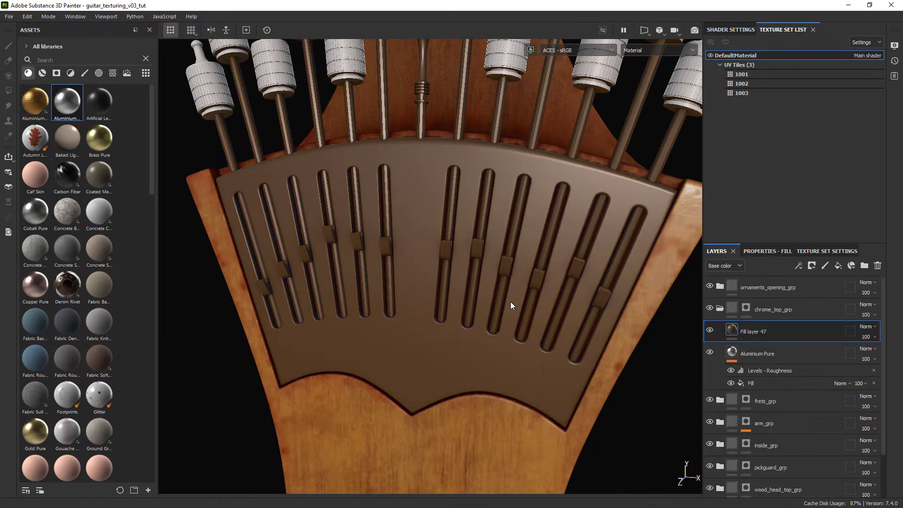
- Raise the roughness of the dark brown fill layer in chrome_top_grp
{"action": "scroll", "coordinate": [502, 309], "scroll_direction": "up", "scroll_amount": 1}
{"action": "left_click", "coordinate": [765, 251]}
{"action": "scroll", "coordinate": [760, 400], "scroll_direction": "down", "scroll_amount": 2}
{"action": "left_click_drag", "start_coordinate": [756, 436], "coordinate": [819, 434]}
{"action": "left_click", "coordinate": [717, 252]}
{"action": "left_click_drag", "start_coordinate": [519, 326], "coordinate": [521, 320], "text": "alt"}
- Find the Soft Dirt smart mask and apply it to the dark brown fill layer
{"action": "scroll", "coordinate": [522, 324], "scroll_direction": "down", "scroll_amount": 1}
{"action": "left_click", "coordinate": [55, 74]}
{"action": "left_click", "coordinate": [59, 61]}
{"action": "type", "text": "dirt"}
{"action": "left_click", "coordinate": [33, 288]}
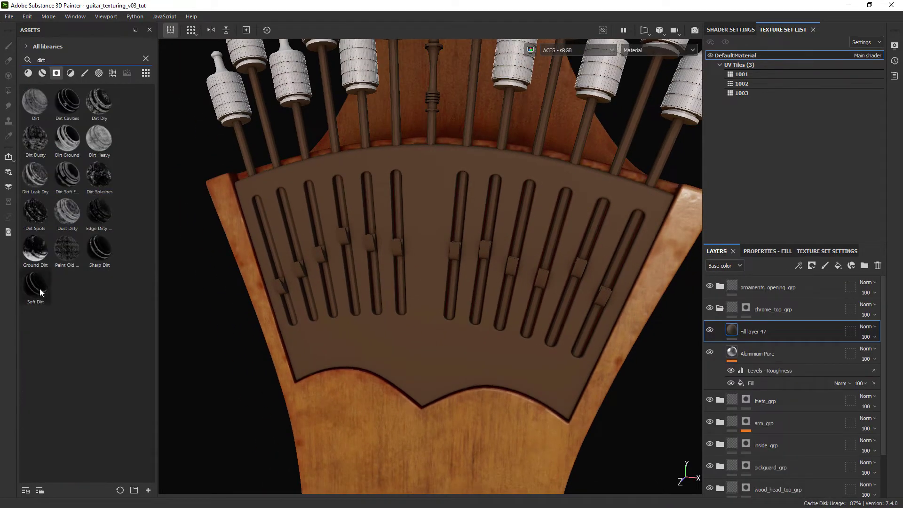
{"action": "left_click_drag", "start_coordinate": [401, 312], "coordinate": [737, 333]}
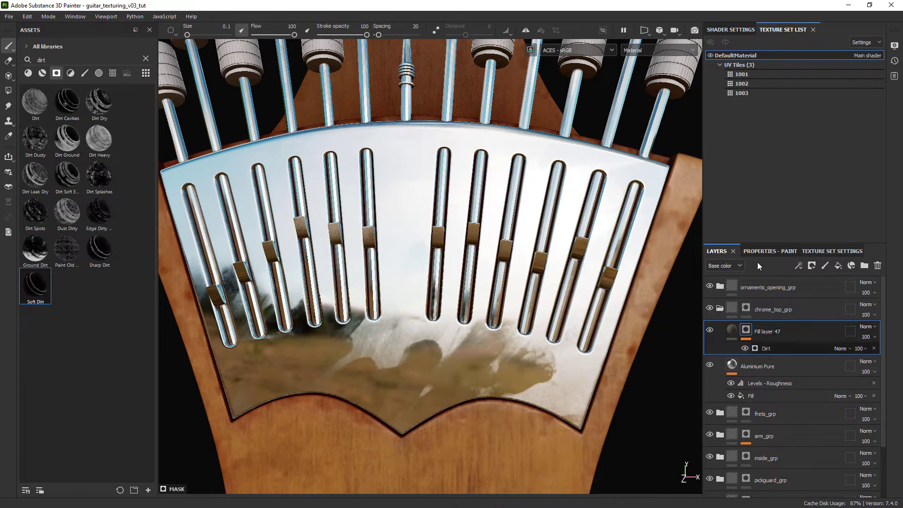
- Tune the Dirt generator with Dirt Level 0.52, Dirt Contrast 0.74 and Grunge Amount 0.51, and reduce Edges Masking
{"action": "left_click", "coordinate": [766, 348]}
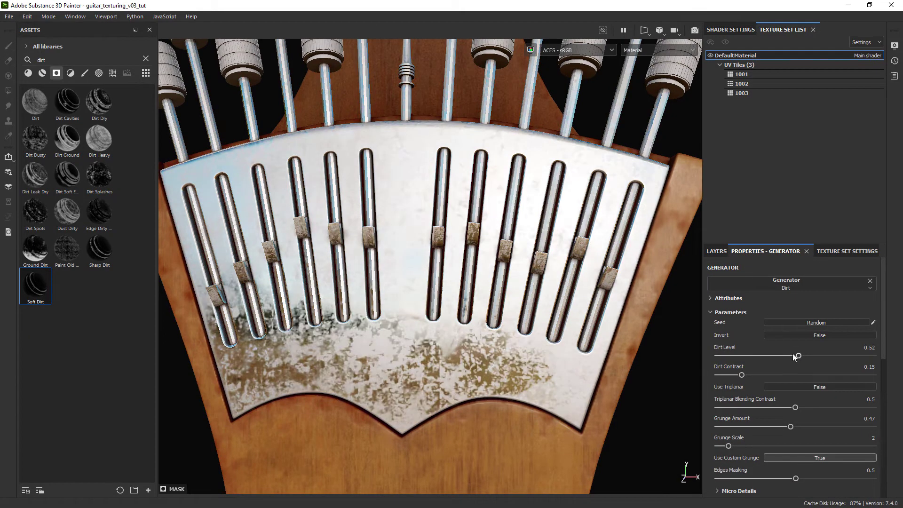
{"action": "left_click_drag", "start_coordinate": [786, 375], "coordinate": [832, 374]}
{"action": "mouse_move", "coordinate": [423, 263]}
{"action": "left_mouse_down", "text": "alt"}
{"action": "mouse_move", "coordinate": [470, 282]}
{"action": "mouse_move", "coordinate": [428, 268]}
{"action": "left_mouse_up", "text": "alt"}
{"action": "left_click_drag", "start_coordinate": [883, 345], "coordinate": [886, 350]}
{"action": "left_click_drag", "start_coordinate": [790, 386], "coordinate": [797, 386]}
{"action": "left_click_drag", "start_coordinate": [423, 263], "coordinate": [437, 282], "text": "alt"}
{"action": "left_click_drag", "start_coordinate": [883, 329], "coordinate": [883, 356]}
{"action": "left_click_drag", "start_coordinate": [795, 375], "coordinate": [748, 372]}
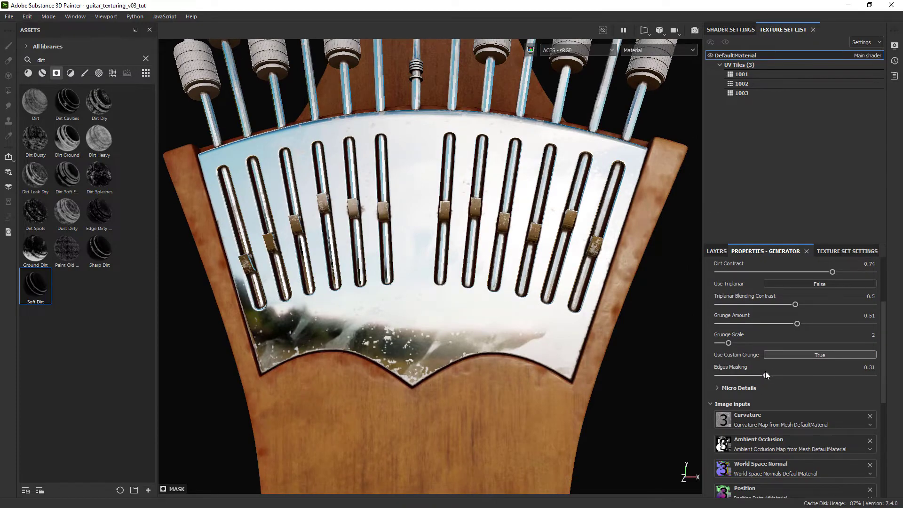
{"action": "left_click_drag", "start_coordinate": [451, 282], "coordinate": [475, 320], "text": "alt"}
- Randomize the Dirt generator's seed to vary the dirt pattern on the head plate
{"action": "scroll", "coordinate": [834, 329], "scroll_direction": "up", "scroll_amount": 4}
{"action": "left_click", "coordinate": [834, 322]}
{"action": "mouse_move", "coordinate": [499, 291]}
{"action": "left_mouse_down", "text": "alt"}
{"action": "mouse_move", "coordinate": [520, 326]}
{"action": "mouse_move", "coordinate": [498, 306]}
{"action": "mouse_move", "coordinate": [507, 352]}
{"action": "mouse_move", "coordinate": [512, 301]}
{"action": "left_mouse_up", "text": "alt"}
{"action": "left_click", "coordinate": [816, 323]}
{"action": "scroll", "coordinate": [506, 329], "scroll_direction": "down", "scroll_amount": 5}
- Collapse chrome_top_grp and save the project
{"action": "left_click", "coordinate": [716, 251]}
{"action": "scroll", "coordinate": [487, 289], "scroll_direction": "up", "scroll_amount": 6}
{"action": "scroll", "coordinate": [452, 271], "scroll_direction": "down", "scroll_amount": 6}
{"action": "key", "text": "ctrl+s"}
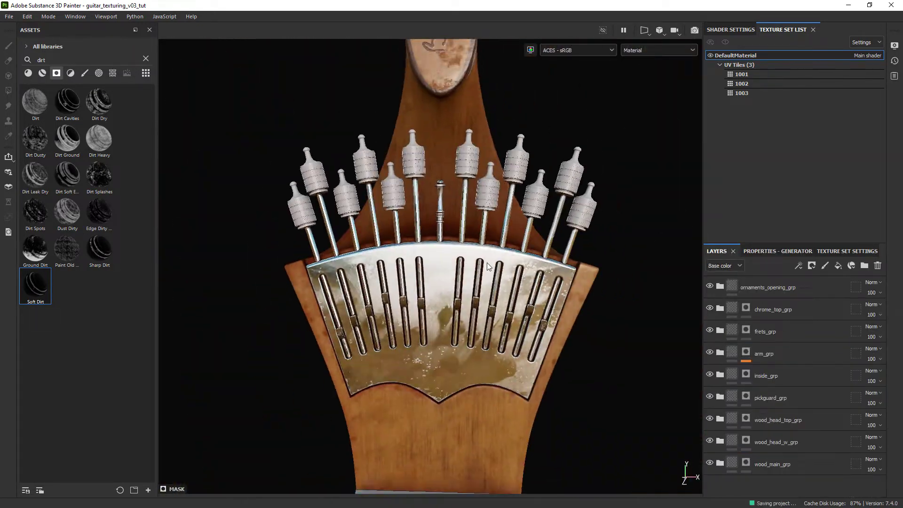
- Create a layer group named tuning_pegs_grp above chrome_top_grp and give it a black mask
{"action": "scroll", "coordinate": [574, 262], "scroll_direction": "up", "scroll_amount": 1}
{"action": "type", "text": "tuning_pegs_grp"}
{"action": "key", "text": "Return"}
{"action": "right_click", "coordinate": [771, 310]}
{"action": "left_click", "coordinate": [802, 18]}
- Reveal all the peg knobs in tuning_pegs_grp's mask with Polygon Fill in mesh mode and return to the material display
{"action": "left_click", "coordinate": [746, 308], "text": "alt"}
{"action": "left_click", "coordinate": [9, 77]}
{"action": "left_click", "coordinate": [8, 94]}
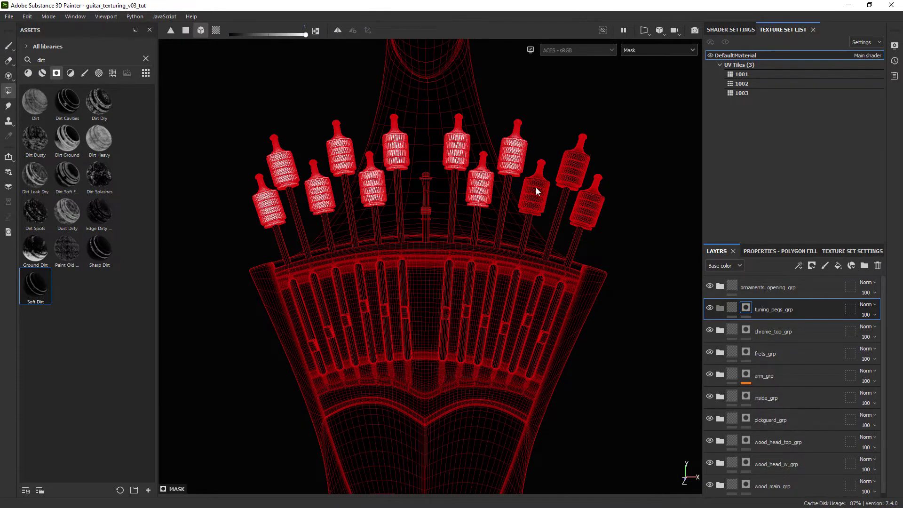
{"action": "left_click", "coordinate": [8, 46]}
{"action": "left_click", "coordinate": [730, 310]}
- Search the smart materials for rubber and add Rubber Tire to tuning_pegs_grp
{"action": "mouse_move", "coordinate": [494, 235]}
{"action": "right_mouse_down", "text": "alt"}
{"action": "mouse_move", "coordinate": [506, 234]}
{"action": "mouse_move", "coordinate": [494, 240]}
{"action": "right_mouse_up", "text": "alt"}
{"action": "middle_click_drag", "start_coordinate": [495, 239], "coordinate": [482, 245], "text": "alt"}
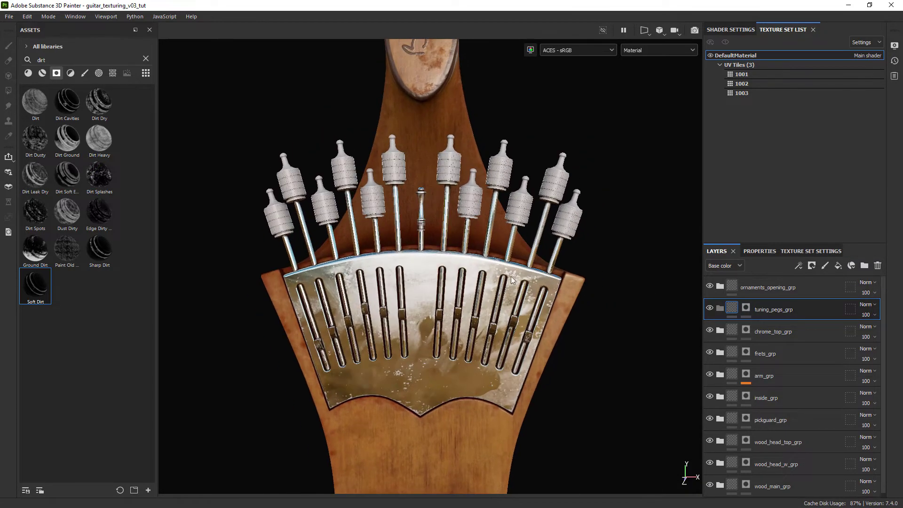
{"action": "type", "text": "rubber"}
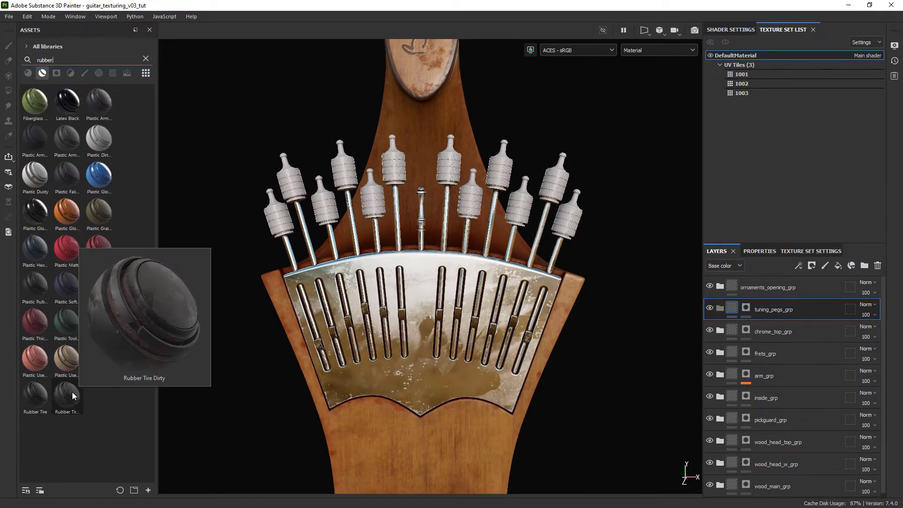
{"action": "left_click_drag", "start_coordinate": [34, 395], "coordinate": [766, 314]}
- Darken the Rubber Base layer's base color to 0C0C0C, check the pegs up close and collapse tuning_pegs_grp
{"action": "mouse_move", "coordinate": [443, 275]}
{"action": "left_mouse_down", "text": "alt"}
{"action": "mouse_move", "coordinate": [451, 280]}
{"action": "mouse_move", "coordinate": [458, 270]}
{"action": "left_mouse_up", "text": "alt"}
{"action": "left_click", "coordinate": [729, 330]}
{"action": "left_click", "coordinate": [761, 375]}
{"action": "left_click", "coordinate": [764, 252]}
{"action": "left_click", "coordinate": [781, 351]}
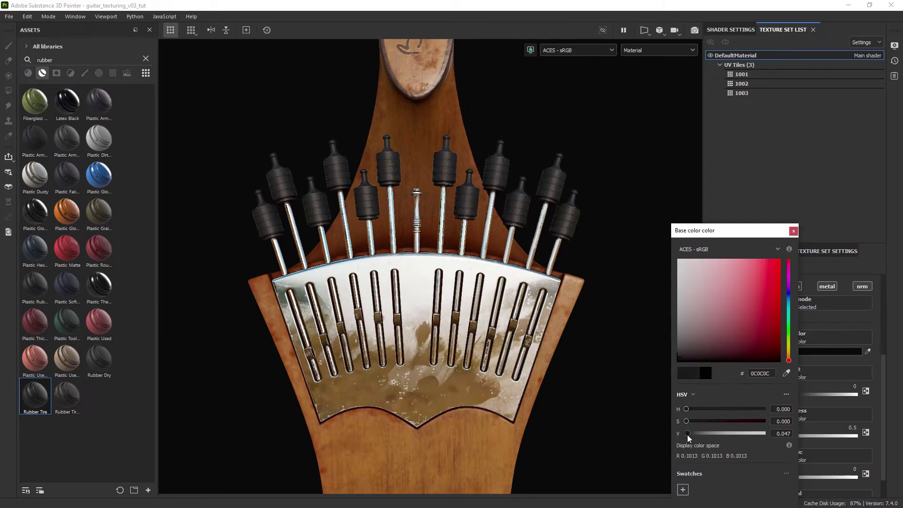
{"action": "left_click", "coordinate": [793, 230]}
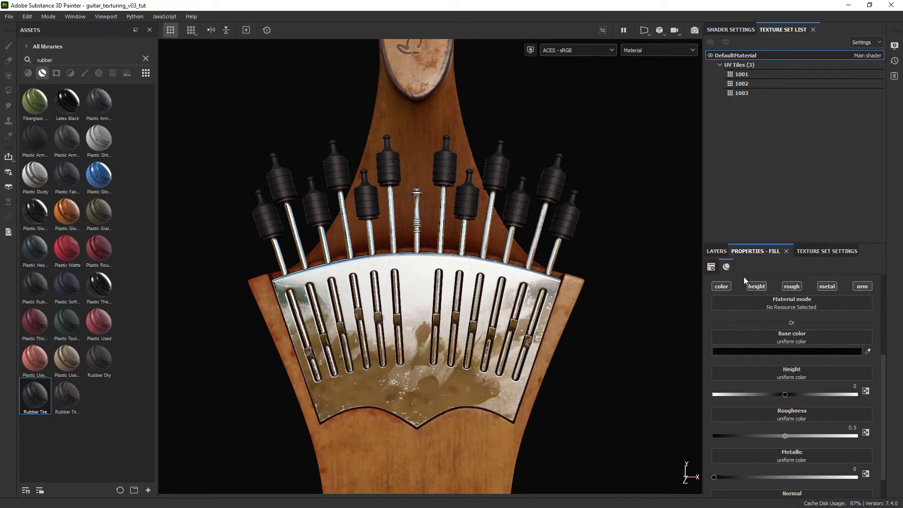
{"action": "left_click", "coordinate": [717, 252]}
{"action": "right_click_drag", "start_coordinate": [445, 238], "coordinate": [403, 273], "text": "alt"}
{"action": "left_click_drag", "start_coordinate": [403, 272], "coordinate": [411, 187], "text": "alt"}
{"action": "scroll", "coordinate": [411, 186], "scroll_direction": "down", "scroll_amount": 6}
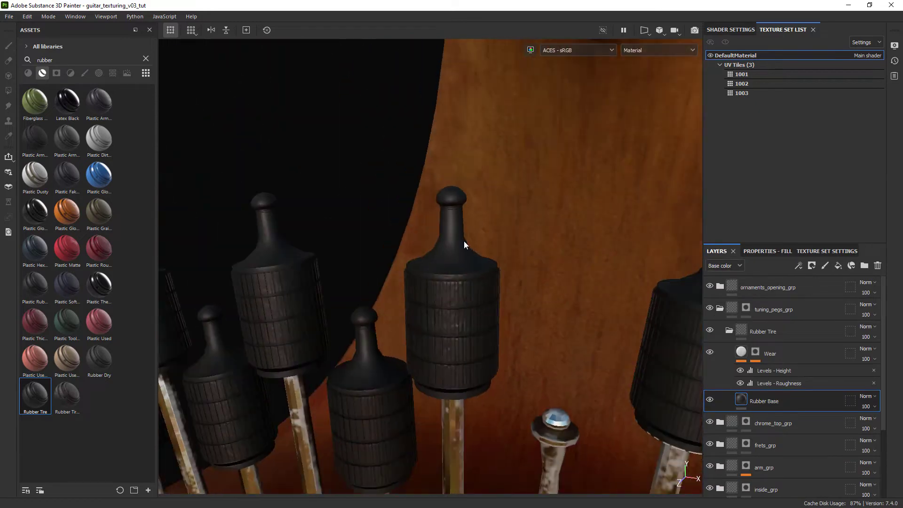
{"action": "left_click", "coordinate": [720, 308]}
- Examine the finished materials on the guitar's head, neck and body from several angles
{"action": "right_click_drag", "start_coordinate": [543, 259], "coordinate": [515, 254], "text": "alt"}
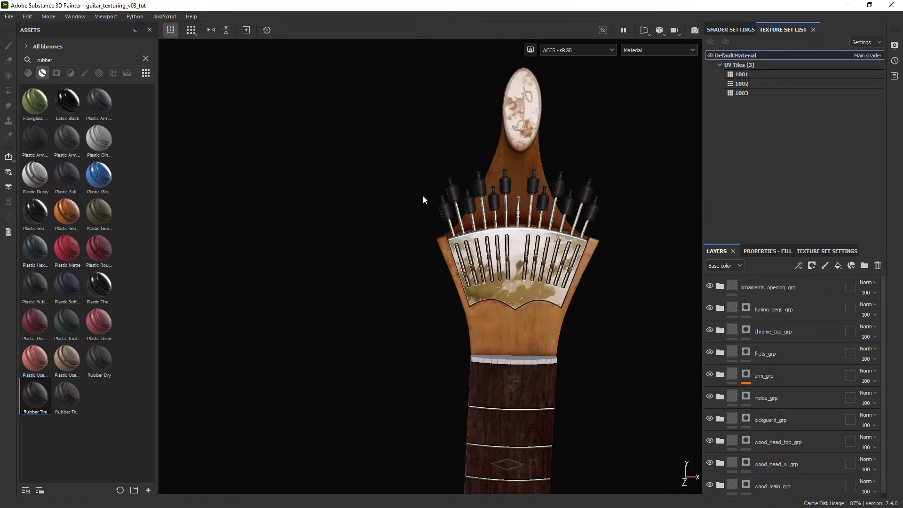
{"action": "middle_click_drag", "start_coordinate": [516, 254], "coordinate": [437, 277], "text": "alt"}
{"action": "left_click_drag", "start_coordinate": [438, 277], "coordinate": [426, 278], "text": "alt"}
{"action": "right_click_drag", "start_coordinate": [426, 277], "coordinate": [502, 289], "text": "alt"}
{"action": "middle_click_drag", "start_coordinate": [502, 289], "coordinate": [499, 269], "text": "alt"}
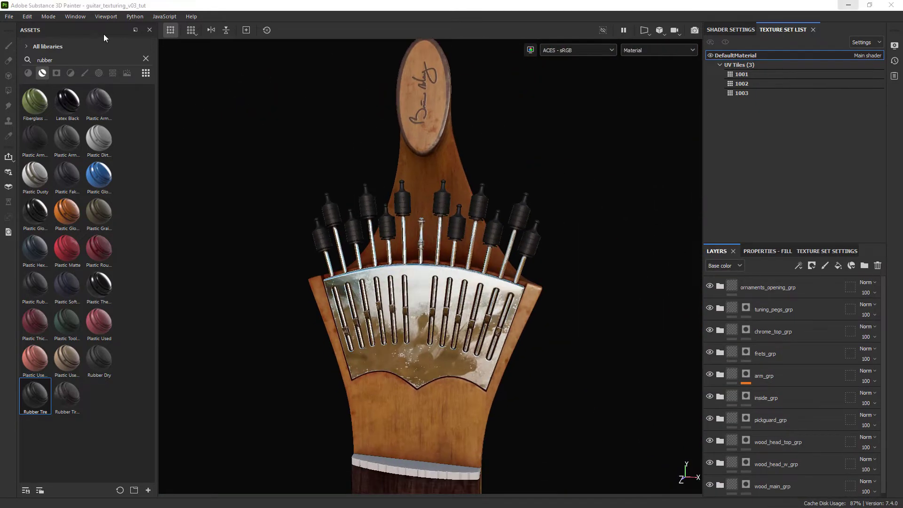
{"action": "right_click_drag", "start_coordinate": [576, 330], "coordinate": [475, 334], "text": "alt"}
{"action": "middle_click_drag", "start_coordinate": [470, 358], "coordinate": [447, 151], "text": "alt"}
{"action": "middle_click_drag", "start_coordinate": [463, 325], "coordinate": [470, 188], "text": "alt"}
{"action": "mouse_move", "coordinate": [494, 197]}
{"action": "left_mouse_down", "text": "alt"}
{"action": "mouse_move", "coordinate": [475, 207]}
{"action": "mouse_move", "coordinate": [499, 212]}
{"action": "left_mouse_up", "text": "alt"}
{"action": "middle_click_drag", "start_coordinate": [484, 141], "coordinate": [475, 301], "text": "alt"}
{"action": "left_click_drag", "start_coordinate": [475, 282], "coordinate": [504, 304], "text": "alt"}
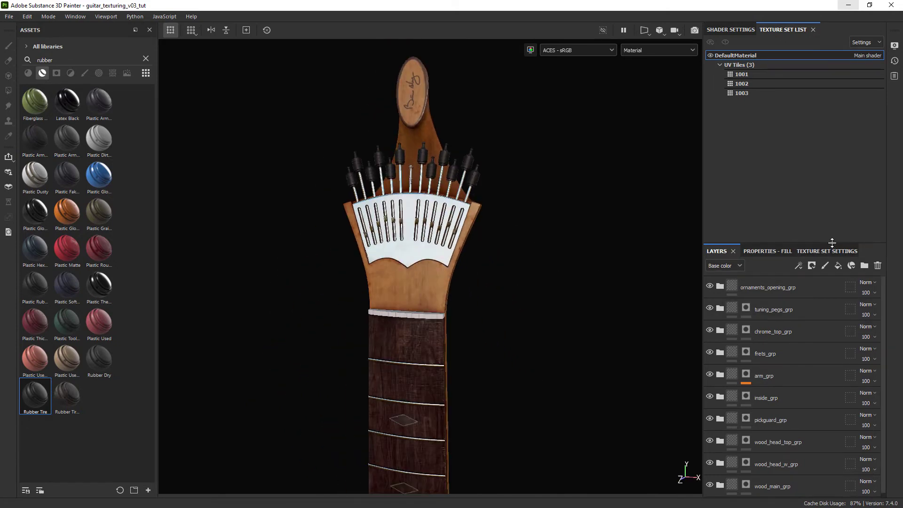
{"action": "left_click_drag", "start_coordinate": [831, 243], "coordinate": [830, 193]}
{"action": "right_click_drag", "start_coordinate": [514, 267], "coordinate": [422, 207], "text": "alt"}
{"action": "left_click_drag", "start_coordinate": [421, 207], "coordinate": [462, 270], "text": "alt"}
- Open the texture export settings, check DefaultMaterial's output maps and UV tiles, and return to the global settings
{"action": "left_click", "coordinate": [9, 16]}
{"action": "left_click", "coordinate": [57, 159]}
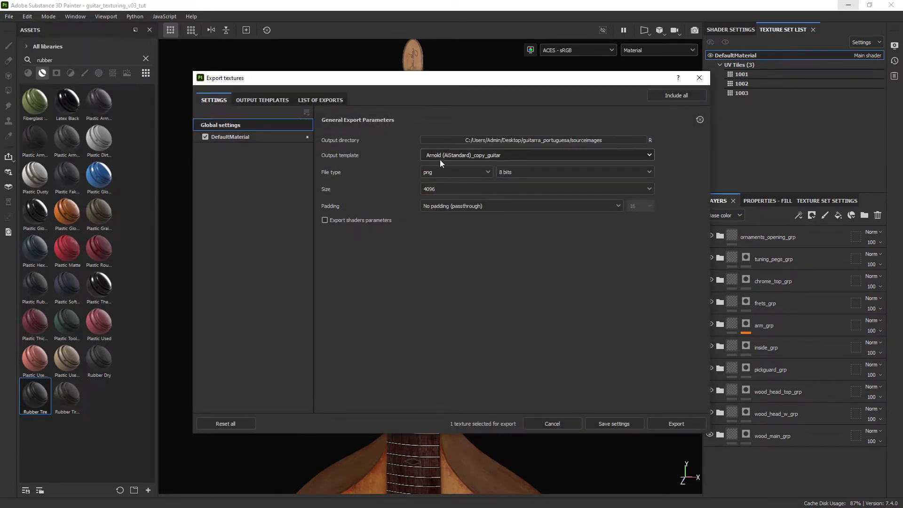
{"action": "left_click", "coordinate": [254, 137]}
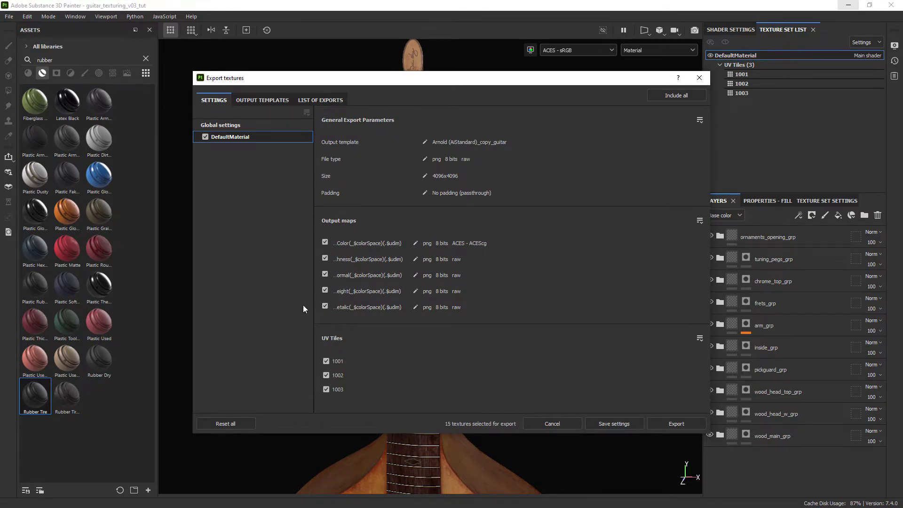
{"action": "left_click", "coordinate": [230, 128]}
- Set the export file type to exr and the padding to Dilation infinite
{"action": "left_click", "coordinate": [456, 173]}
{"action": "left_click_drag", "start_coordinate": [487, 208], "coordinate": [487, 222]}
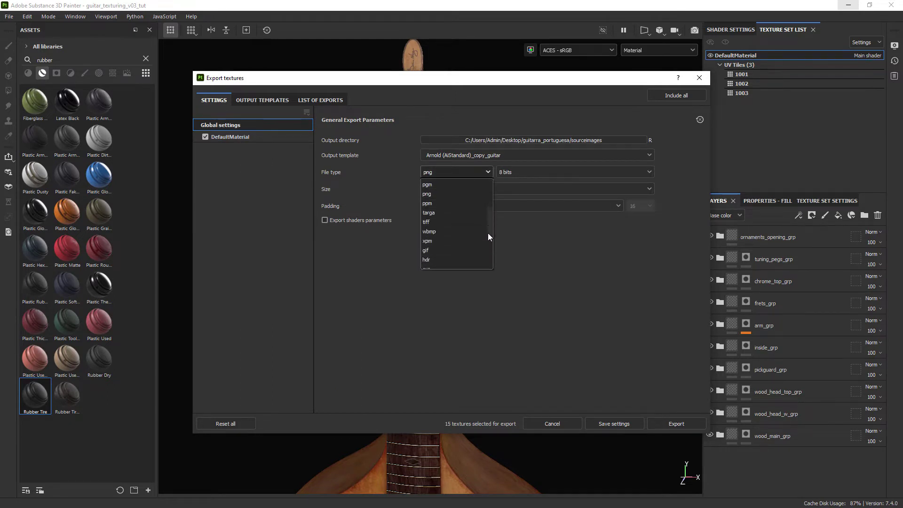
{"action": "left_click", "coordinate": [450, 241]}
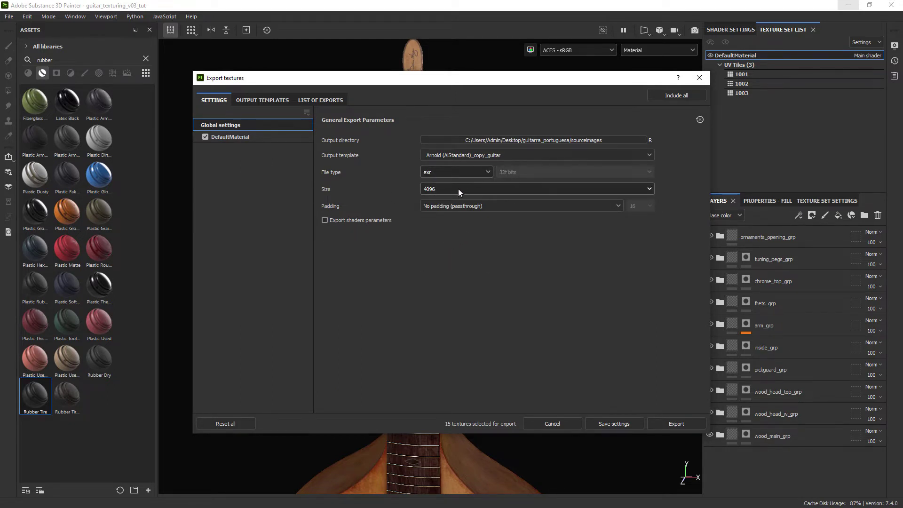
{"action": "left_click", "coordinate": [457, 206]}
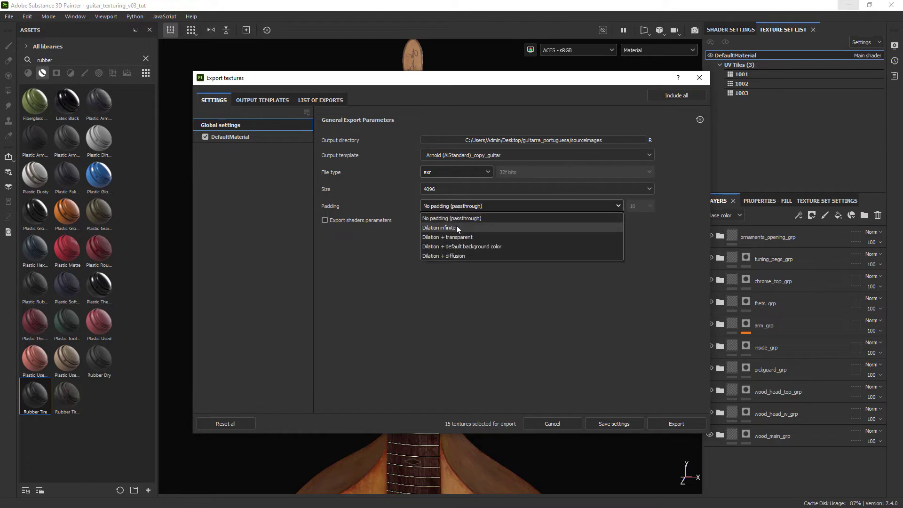
{"action": "left_click", "coordinate": [457, 228]}
- Review the list of exported files and try to edit the first output map's name in the Amazon Lumberyard preset
{"action": "left_click", "coordinate": [267, 100]}
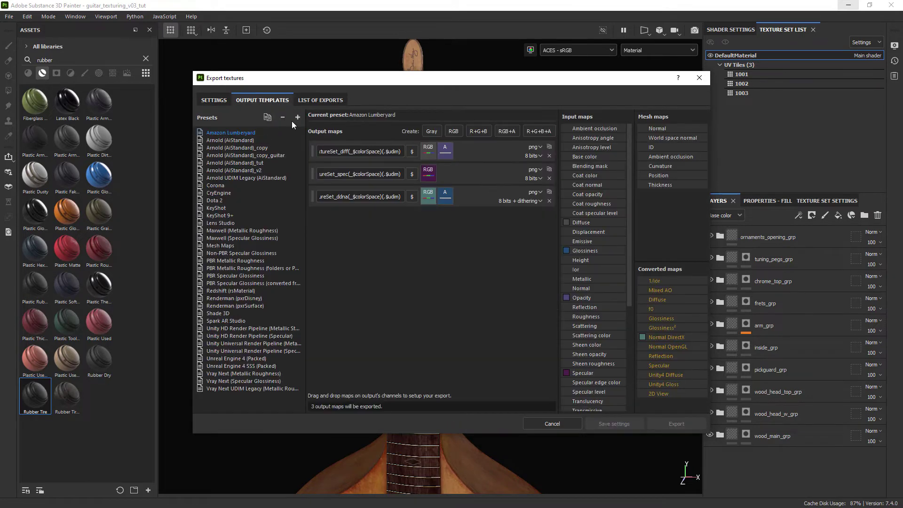
{"action": "left_click", "coordinate": [316, 101]}
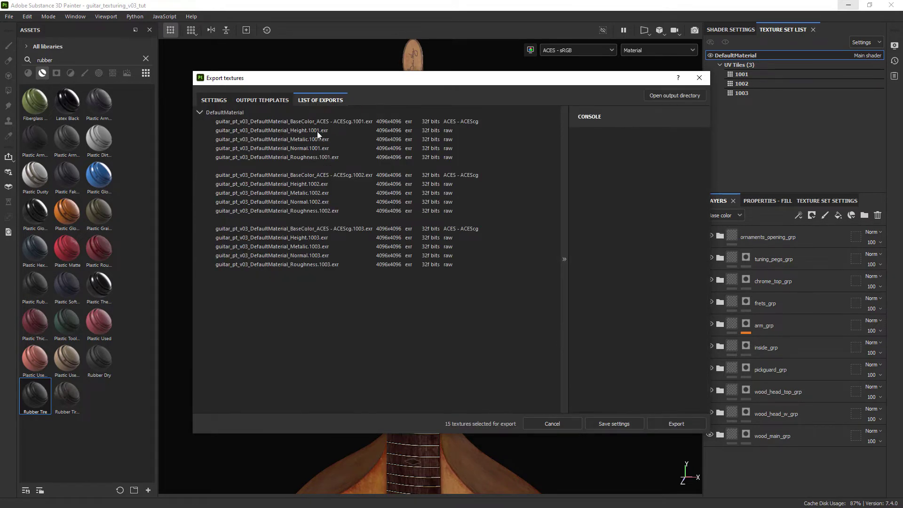
{"action": "left_click", "coordinate": [263, 101]}
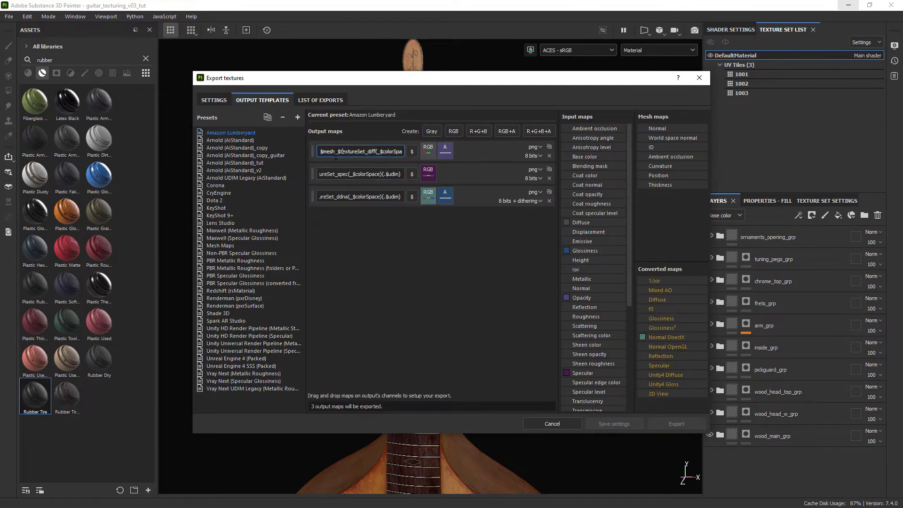
{"action": "type", "text": "_"}
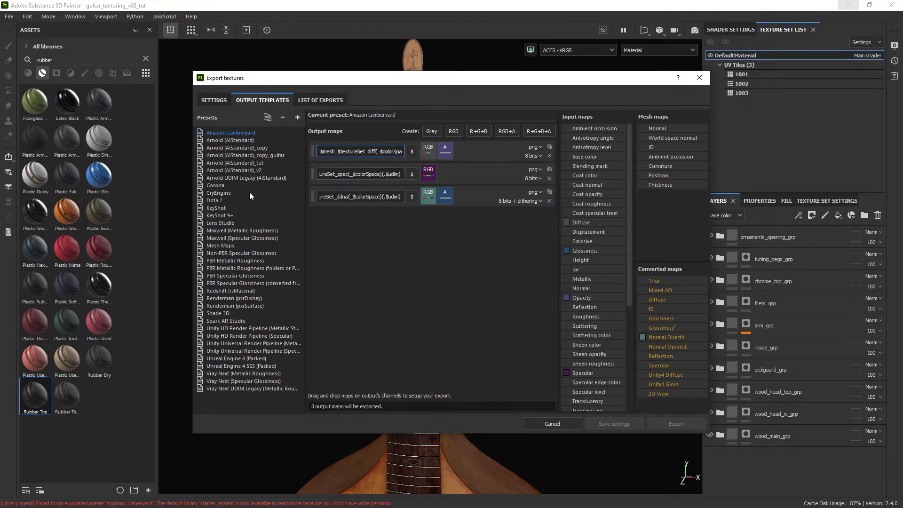
- Insert new_ after $mesh_ in all five output map names of the Arnold (AiStandard)_copy_guitar preset
{"action": "left_click", "coordinate": [275, 156]}
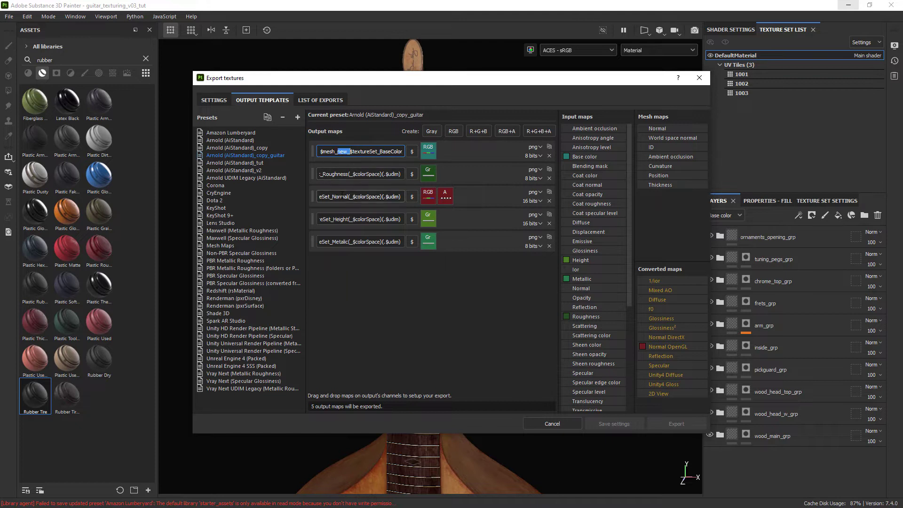
{"action": "left_click", "coordinate": [337, 174]}
{"action": "left_click", "coordinate": [338, 196]}
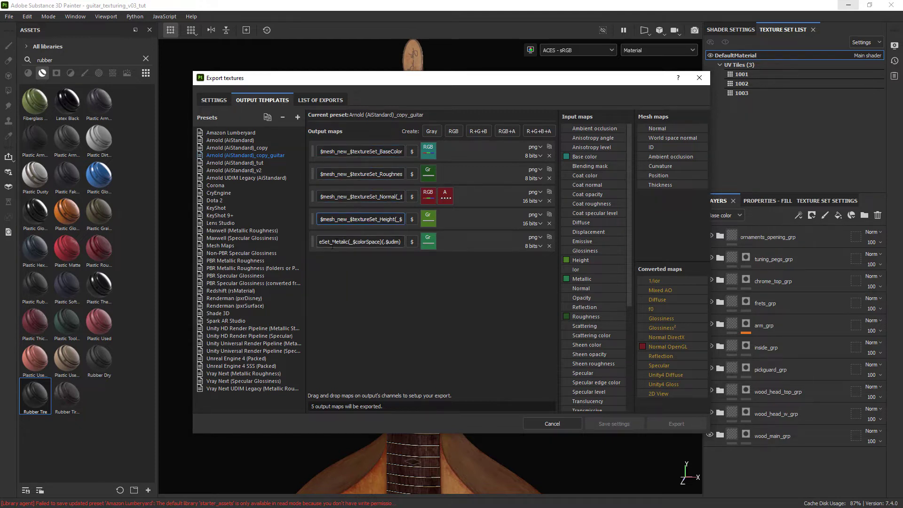
{"action": "left_click_drag", "start_coordinate": [337, 242], "coordinate": [304, 248]}
- Reselect Arnold (AiStandard)_copy_guitar as the output template and check the file names in the list of exports
{"action": "left_click", "coordinate": [324, 100]}
{"action": "left_click", "coordinate": [266, 100]}
{"action": "left_click", "coordinate": [214, 100]}
{"action": "left_click", "coordinate": [448, 155]}
{"action": "left_click", "coordinate": [445, 246]}
{"action": "left_click", "coordinate": [320, 100]}
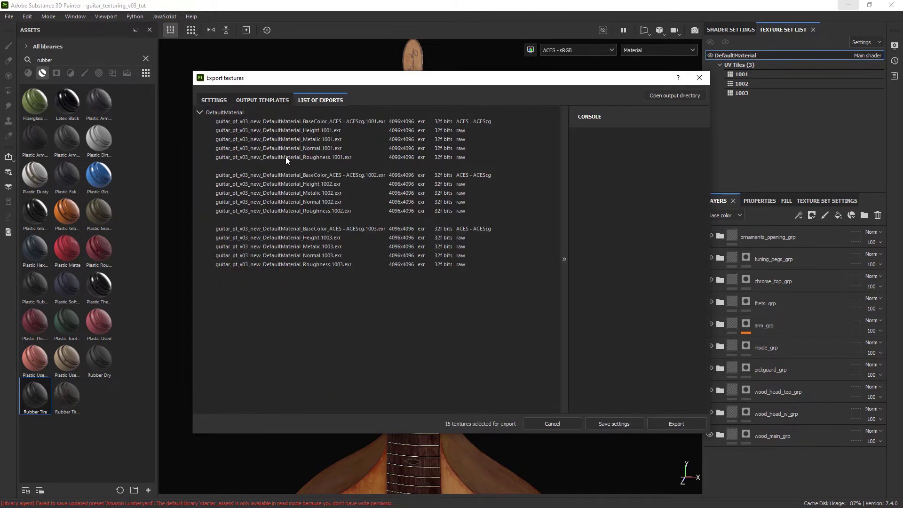
- Export the guitar's textures for all UV tiles and close the export dialog
{"action": "left_click", "coordinate": [666, 424]}
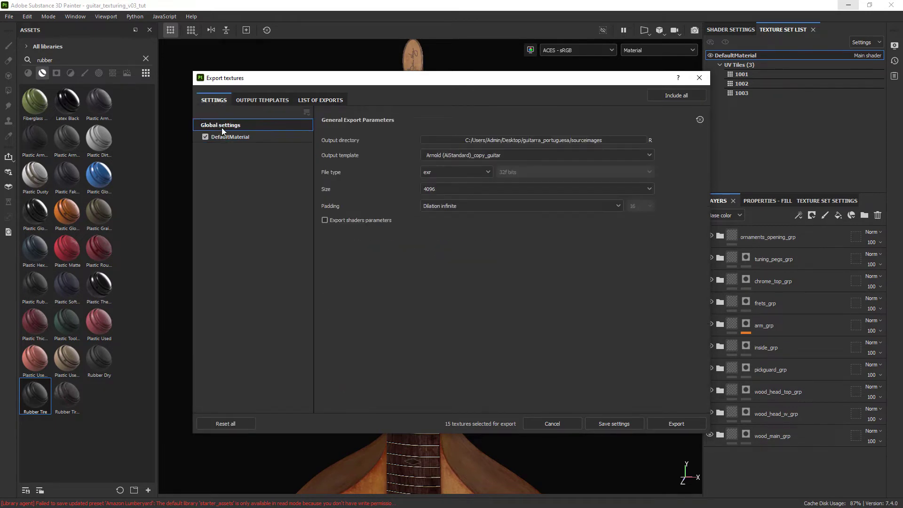
{"action": "left_click", "coordinate": [675, 424]}
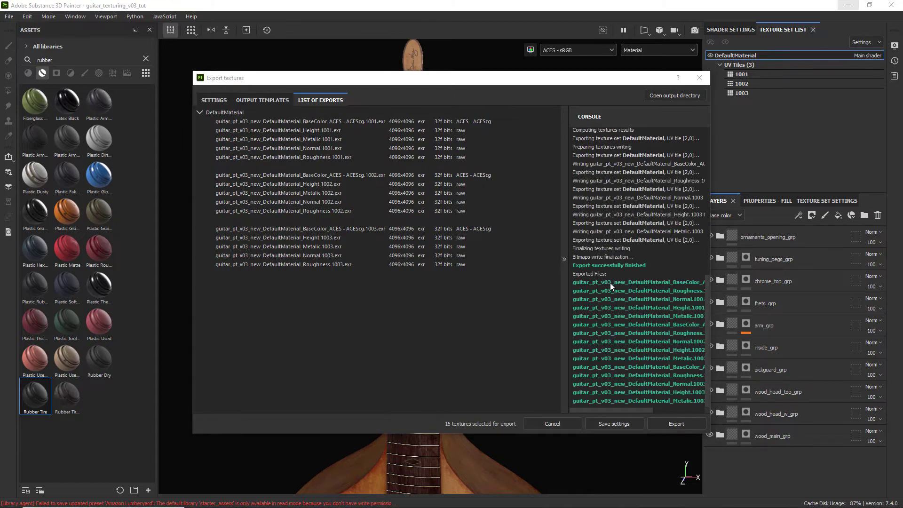
{"action": "left_click", "coordinate": [699, 77]}
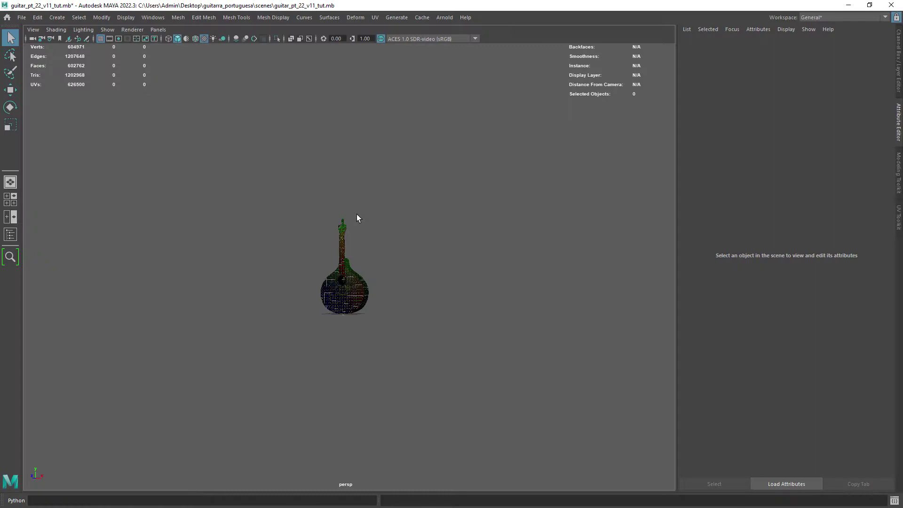
- Show layer1 with the backdrop and lights, and display the scene with the default material
{"action": "mouse_move", "coordinate": [356, 214]}
{"action": "left_mouse_down", "text": "alt"}
{"action": "mouse_move", "coordinate": [377, 283]}
{"action": "mouse_move", "coordinate": [387, 269]}
{"action": "mouse_move", "coordinate": [377, 309]}
{"action": "left_mouse_up", "text": "alt"}
{"action": "scroll", "coordinate": [377, 308], "scroll_direction": "up", "scroll_amount": 3}
{"action": "middle_click_drag", "start_coordinate": [376, 308], "coordinate": [384, 300], "text": "alt"}
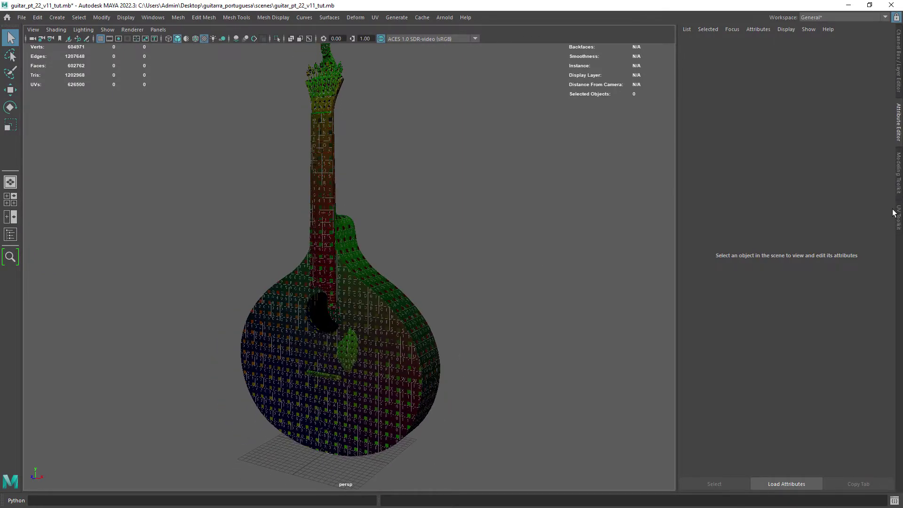
{"action": "left_click", "coordinate": [899, 88]}
{"action": "left_click", "coordinate": [780, 311]}
{"action": "scroll", "coordinate": [424, 137], "scroll_direction": "down", "scroll_amount": 5}
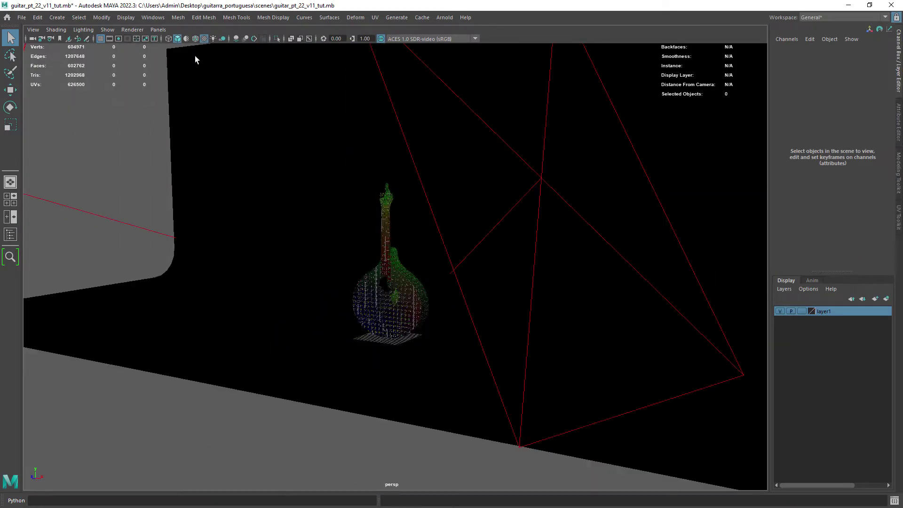
{"action": "left_click", "coordinate": [186, 39]}
- Examine the intensity and exposure attributes of the two Arnold area lights around the guitar
{"action": "left_click", "coordinate": [285, 181]}
{"action": "mouse_move", "coordinate": [268, 204]}
{"action": "left_mouse_down", "text": "alt"}
{"action": "mouse_move", "coordinate": [320, 228]}
{"action": "mouse_move", "coordinate": [385, 212]}
{"action": "left_mouse_up", "text": "alt"}
{"action": "scroll", "coordinate": [236, 162], "scroll_direction": "down", "scroll_amount": 5}
{"action": "scroll", "coordinate": [507, 137], "scroll_direction": "up", "scroll_amount": 2}
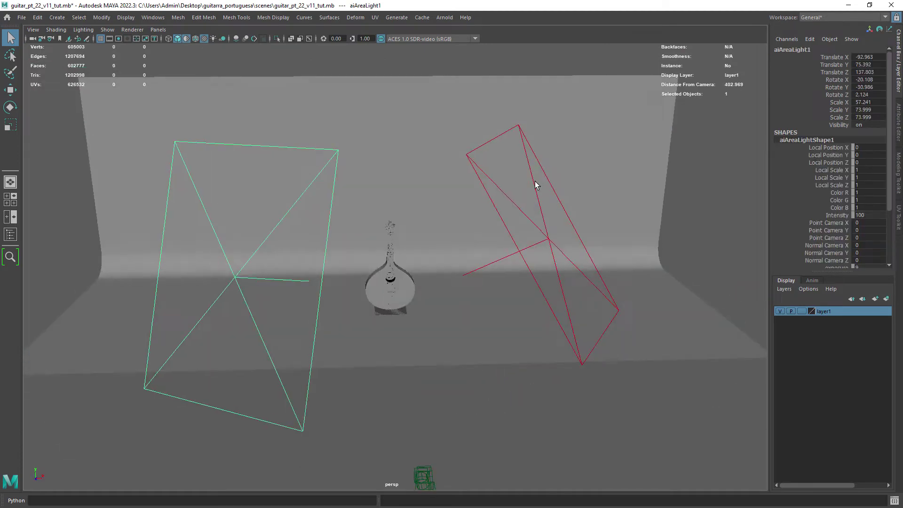
{"action": "left_click", "coordinate": [517, 185]}
{"action": "left_click", "coordinate": [344, 169]}
{"action": "left_click", "coordinate": [899, 121]}
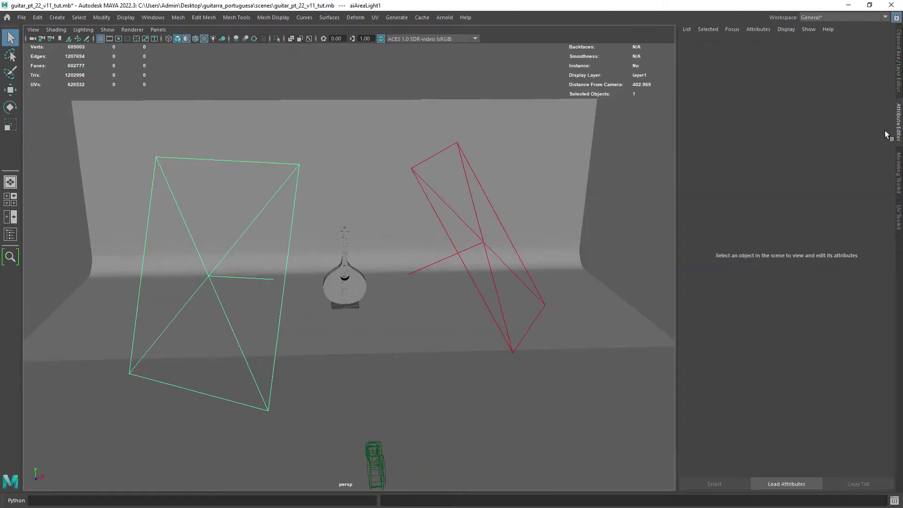
{"action": "left_click_drag", "start_coordinate": [779, 165], "coordinate": [729, 169]}
{"action": "left_click", "coordinate": [515, 232]}
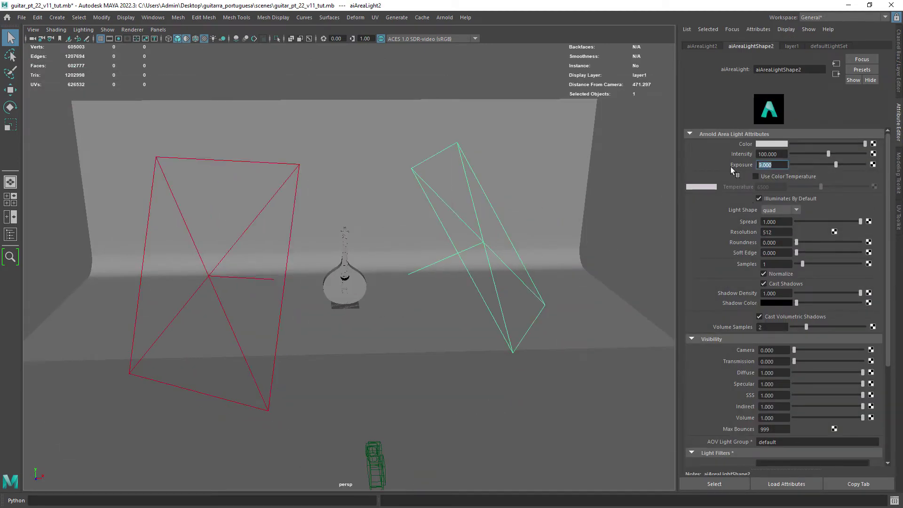
{"action": "left_click", "coordinate": [292, 222]}
{"action": "scroll", "coordinate": [412, 317], "scroll_direction": "up", "scroll_amount": 4}
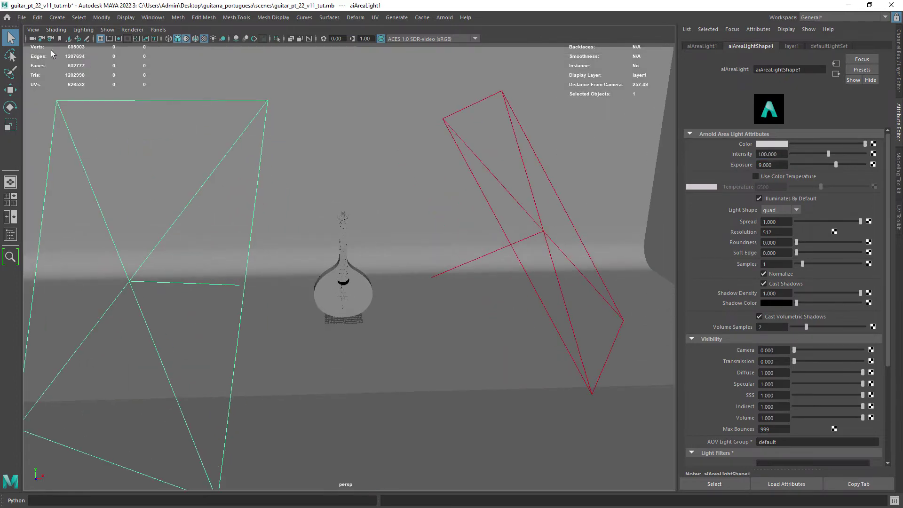
- Look through the shotCam camera and turn on wireframe on shaded for the viewport
{"action": "scroll", "coordinate": [350, 339], "scroll_direction": "down", "scroll_amount": 6}
{"action": "left_click", "coordinate": [361, 374]}
{"action": "left_click_drag", "start_coordinate": [425, 372], "coordinate": [356, 376], "text": "alt"}
{"action": "right_click", "coordinate": [33, 40]}
{"action": "left_click", "coordinate": [59, 63]}
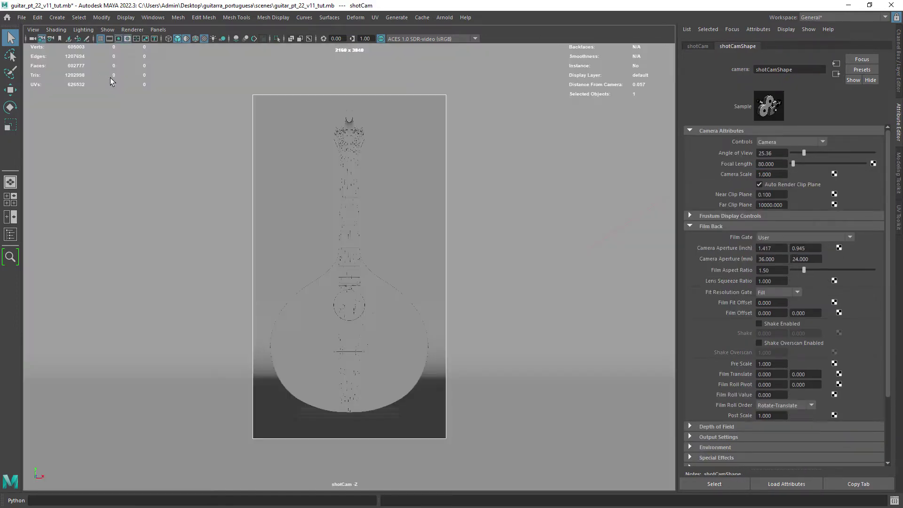
{"action": "left_click", "coordinate": [392, 156]}
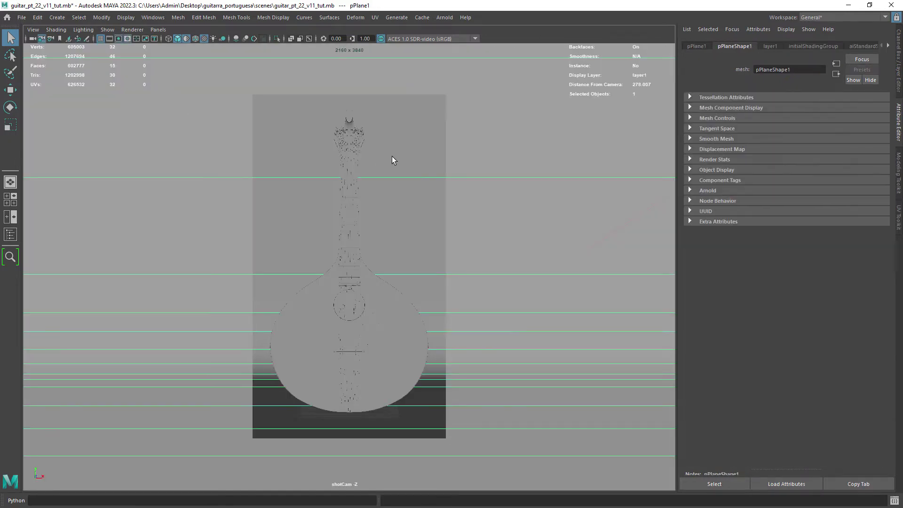
{"action": "left_click", "coordinate": [194, 41]}
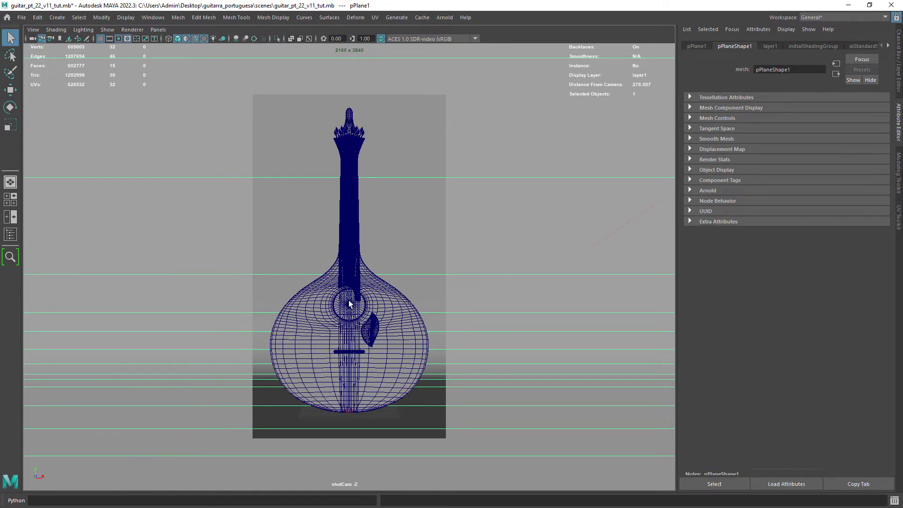
- Return to the perspective view and select the guitar's parts, leaving out the strings, bridge and nut
{"action": "key", "text": "space"}
{"action": "left_click_drag", "start_coordinate": [367, 258], "coordinate": [337, 226]}
{"action": "right_click_drag", "start_coordinate": [336, 226], "coordinate": [306, 149], "text": "alt"}
{"action": "left_click", "coordinate": [376, 247]}
{"action": "left_click_drag", "start_coordinate": [306, 150], "coordinate": [303, 197], "text": "alt"}
{"action": "left_click_drag", "start_coordinate": [277, 164], "coordinate": [404, 333]}
{"action": "left_click_drag", "start_coordinate": [413, 252], "coordinate": [350, 264], "text": "shift"}
{"action": "right_click_drag", "start_coordinate": [351, 263], "coordinate": [354, 362], "text": "alt"}
{"action": "left_click", "coordinate": [308, 353], "text": "shift"}
{"action": "left_click_drag", "start_coordinate": [308, 352], "coordinate": [315, 392], "text": "alt"}
{"action": "left_click", "coordinate": [316, 396], "text": "shift"}
{"action": "middle_click_drag", "start_coordinate": [324, 94], "coordinate": [345, 291], "text": "alt"}
{"action": "left_click", "coordinate": [347, 292], "text": "shift"}
{"action": "right_click_drag", "start_coordinate": [347, 292], "coordinate": [330, 127], "text": "alt"}
{"action": "middle_click_drag", "start_coordinate": [369, 264], "coordinate": [345, 162], "text": "alt"}
- Show the Node Editor beside the perspective view and open a new empty graph tab in it
{"action": "left_click", "coordinate": [158, 30]}
{"action": "mouse_move", "coordinate": [188, 102]}
{"action": "left_click", "coordinate": [298, 111]}
{"action": "left_click", "coordinate": [493, 61]}
- Assign a new aiStandardSurface material to the selected guitar parts and name it guitar_main_tut_MAT
{"action": "right_click_drag", "start_coordinate": [186, 207], "coordinate": [322, 403], "text": "alt"}
{"action": "double_click", "coordinate": [790, 69]}
{"action": "type", "text": "guitar_main_MAT"}
{"action": "key", "text": "Return"}
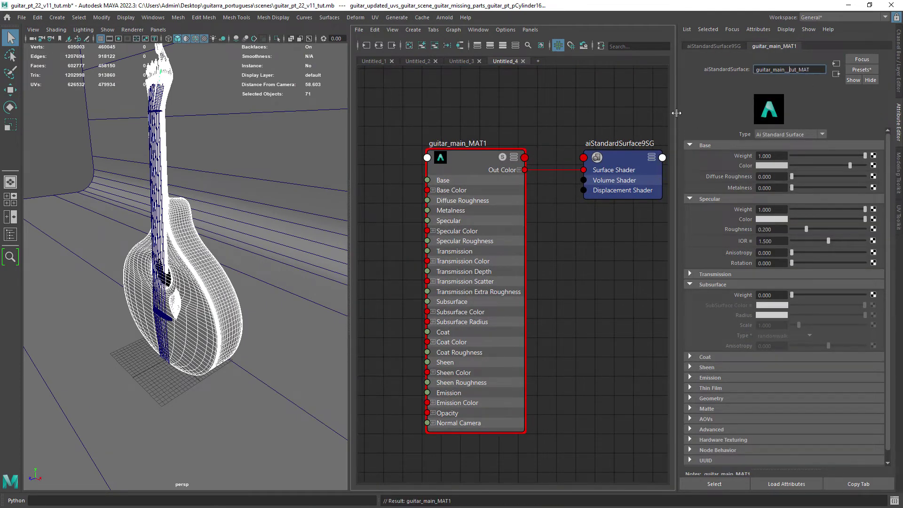
{"action": "key", "text": "Return"}
- Add a file texture node with guitar_pt_v03_new_DefaultMaterial_BaseColor_ACES - ACEScg.1001.exr and connect its Out Color to the material's Base Color
{"action": "scroll", "coordinate": [577, 233], "scroll_direction": "down", "scroll_amount": 3}
{"action": "left_click_drag", "start_coordinate": [244, 303], "coordinate": [278, 308], "text": "alt"}
{"action": "scroll", "coordinate": [404, 263], "scroll_direction": "down", "scroll_amount": 2}
{"action": "middle_click_drag", "start_coordinate": [365, 247], "coordinate": [441, 258], "text": "alt"}
{"action": "left_click", "coordinate": [419, 289]}
{"action": "key", "text": "Tab"}
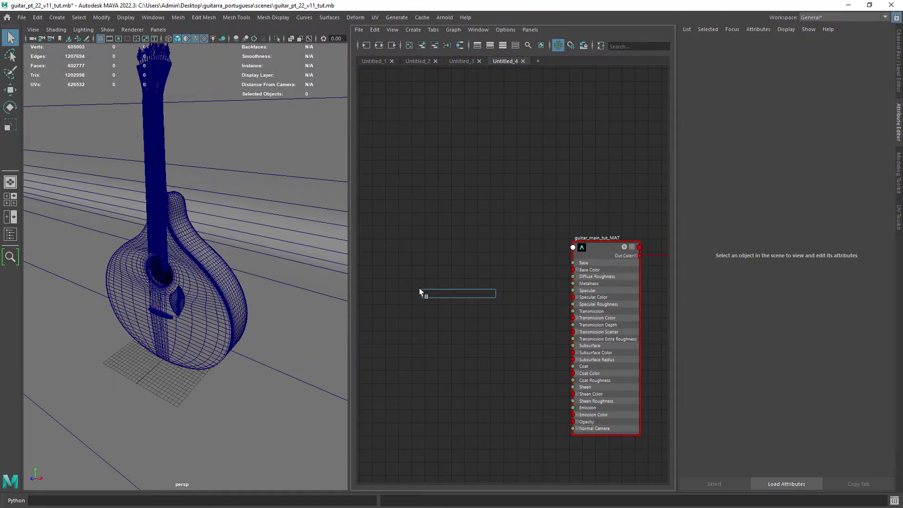
{"action": "type", "text": "file"}
{"action": "key", "text": "Return"}
{"action": "left_click", "coordinate": [880, 174]}
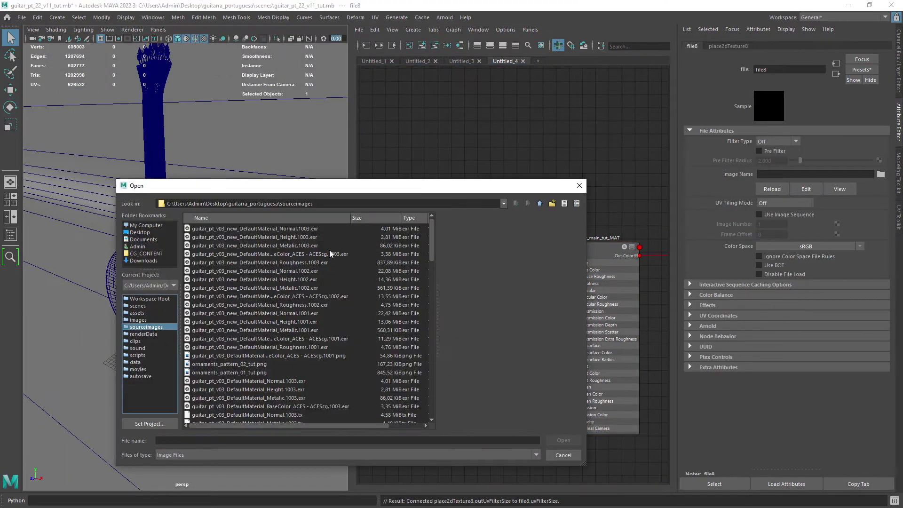
{"action": "left_click", "coordinate": [310, 339]}
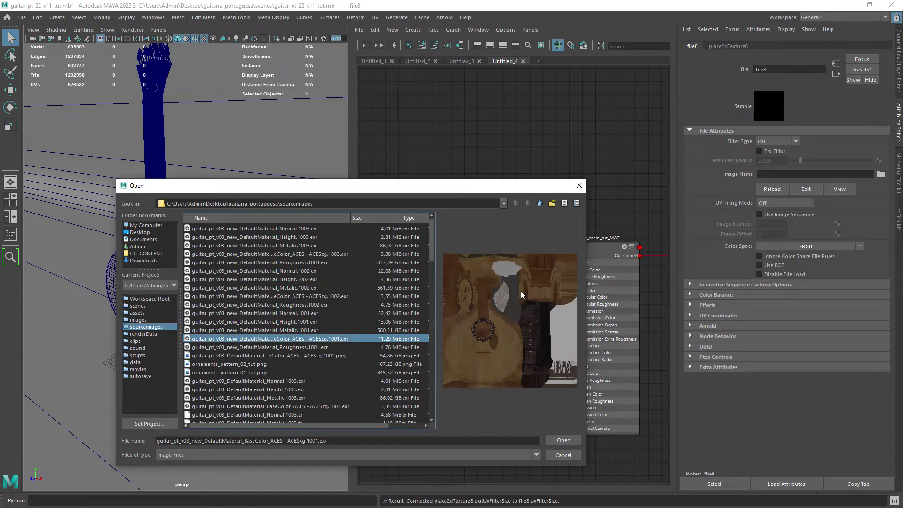
{"action": "left_click", "coordinate": [563, 440]}
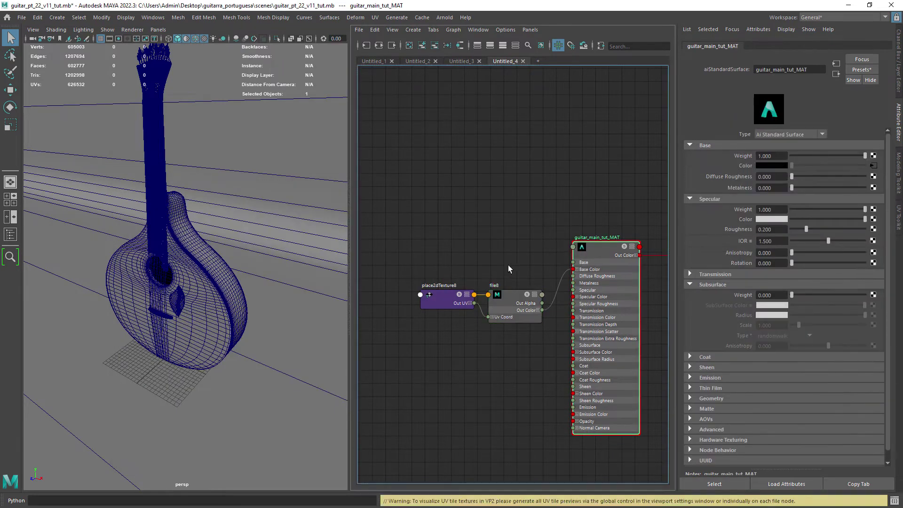
- Reposition the base colour file node and its place2dTexture node to leave room for more textures
{"action": "scroll", "coordinate": [513, 265], "scroll_direction": "up", "scroll_amount": 1}
{"action": "left_click_drag", "start_coordinate": [514, 301], "coordinate": [500, 273]}
{"action": "left_click_drag", "start_coordinate": [454, 300], "coordinate": [393, 282]}
{"action": "scroll", "coordinate": [440, 259], "scroll_direction": "down", "scroll_amount": 3}
{"action": "left_click_drag", "start_coordinate": [482, 269], "coordinate": [469, 256]}
{"action": "left_click_drag", "start_coordinate": [400, 268], "coordinate": [385, 253]}
{"action": "scroll", "coordinate": [387, 298], "scroll_direction": "up", "scroll_amount": 1}
- Add a file texture node with guitar_pt_v03_new_DefaultMaterial_Metalic.1001.exr and connect its red channel to the material's Metalness
{"action": "left_click", "coordinate": [433, 317]}
{"action": "key", "text": "Tab"}
{"action": "type", "text": "file"}
{"action": "key", "text": "Return"}
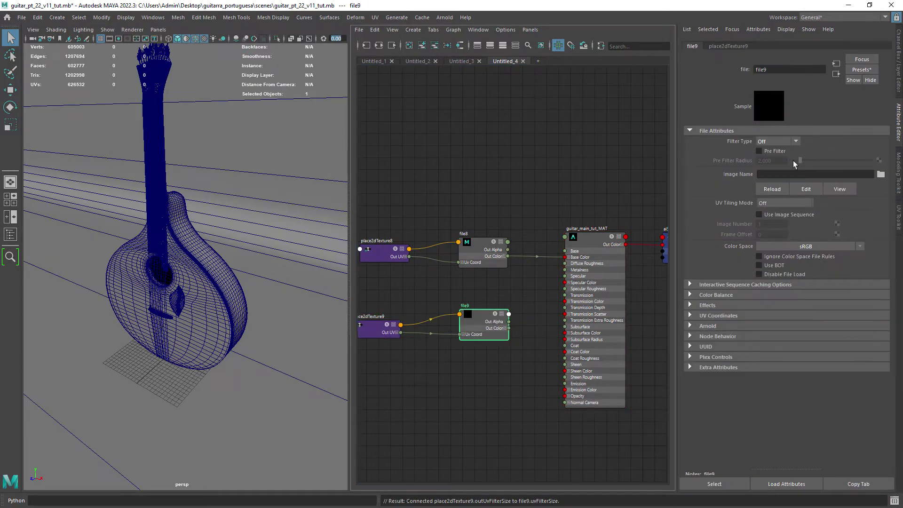
{"action": "left_click", "coordinate": [880, 174]}
{"action": "left_click", "coordinate": [325, 329]}
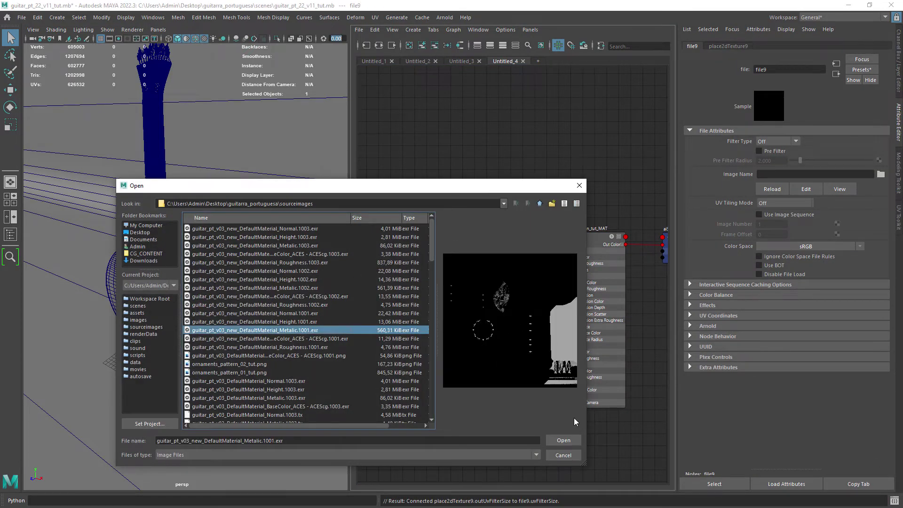
{"action": "left_click", "coordinate": [575, 439]}
{"action": "left_click_drag", "start_coordinate": [508, 333], "coordinate": [564, 270]}
- Add a file node with guitar_pt_v03_new_DefaultMaterial_Roughness.1001.exr, set UV tiling to UDIM (Mari), and connect its red channel to Specular Roughness
{"action": "key", "text": "Tab"}
{"action": "type", "text": "file"}
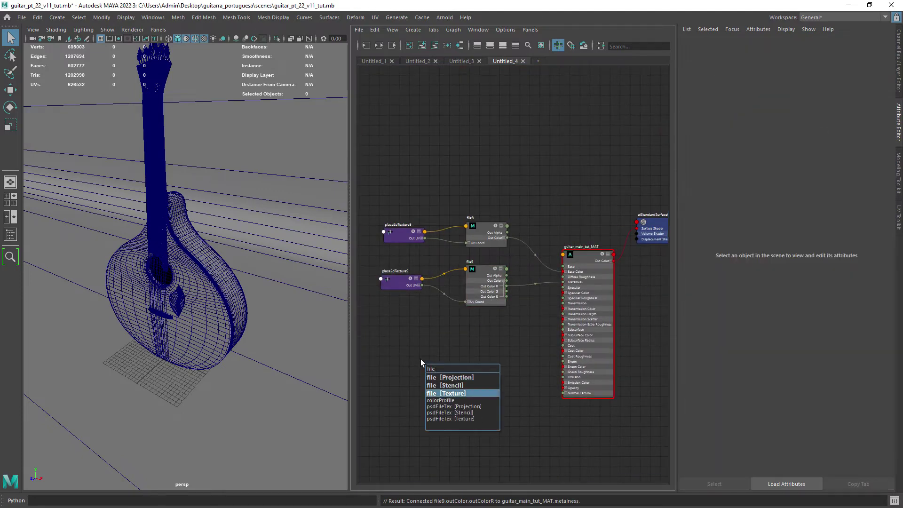
{"action": "key", "text": "Return"}
{"action": "left_click", "coordinate": [880, 174]}
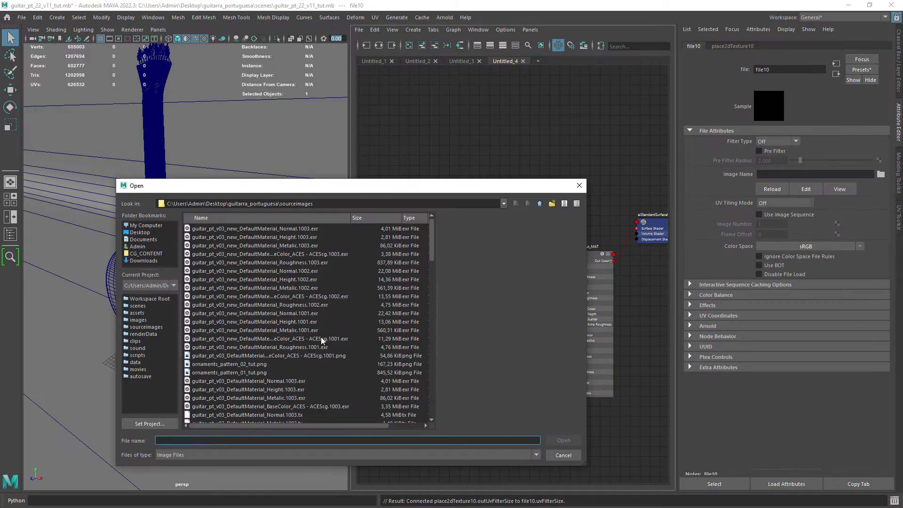
{"action": "left_click", "coordinate": [263, 347]}
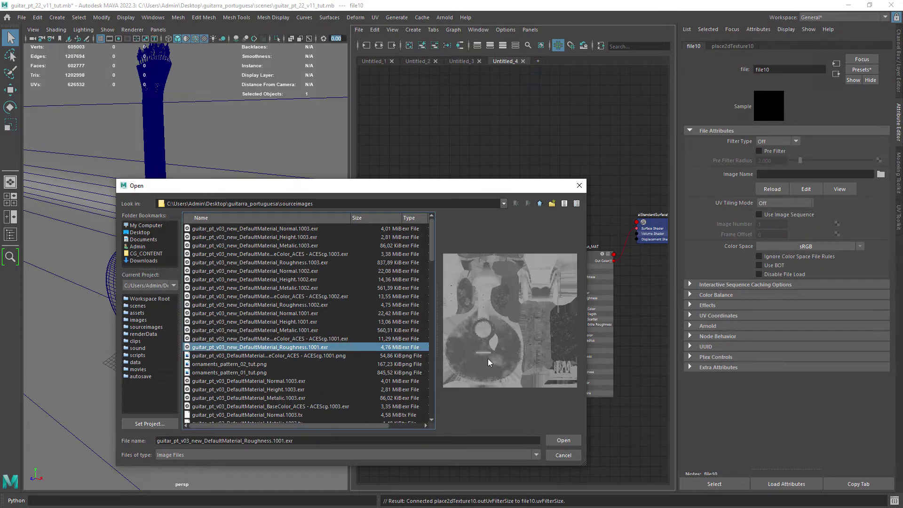
{"action": "left_click", "coordinate": [563, 440]}
{"action": "left_click", "coordinate": [784, 203]}
{"action": "left_click", "coordinate": [772, 241]}
{"action": "scroll", "coordinate": [453, 299], "scroll_direction": "up", "scroll_amount": 1}
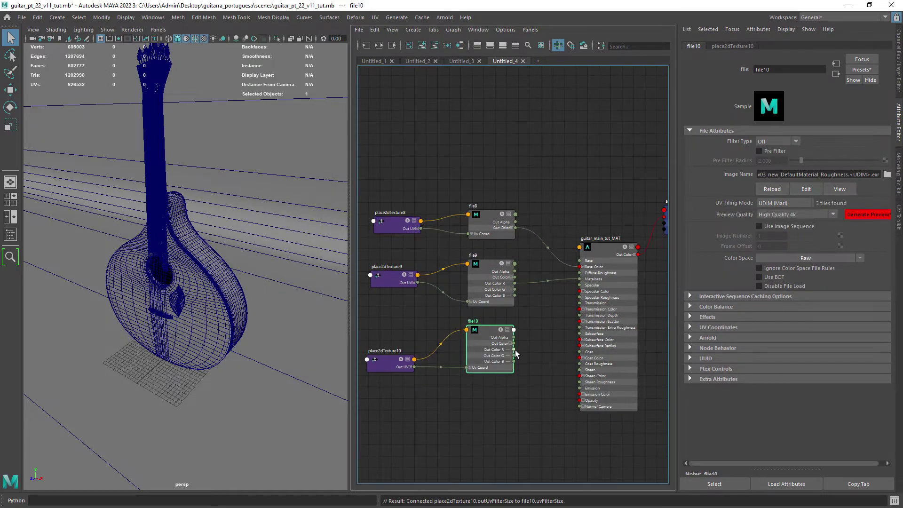
{"action": "left_click_drag", "start_coordinate": [574, 301], "coordinate": [579, 297]}
- Add a fourth file texture node and place it below the roughness texture node
{"action": "scroll", "coordinate": [503, 342], "scroll_direction": "down", "scroll_amount": 1}
{"action": "middle_click_drag", "start_coordinate": [494, 362], "coordinate": [492, 328], "text": "alt"}
{"action": "left_click", "coordinate": [443, 387]}
{"action": "key", "text": "Tab"}
{"action": "type", "text": "file"}
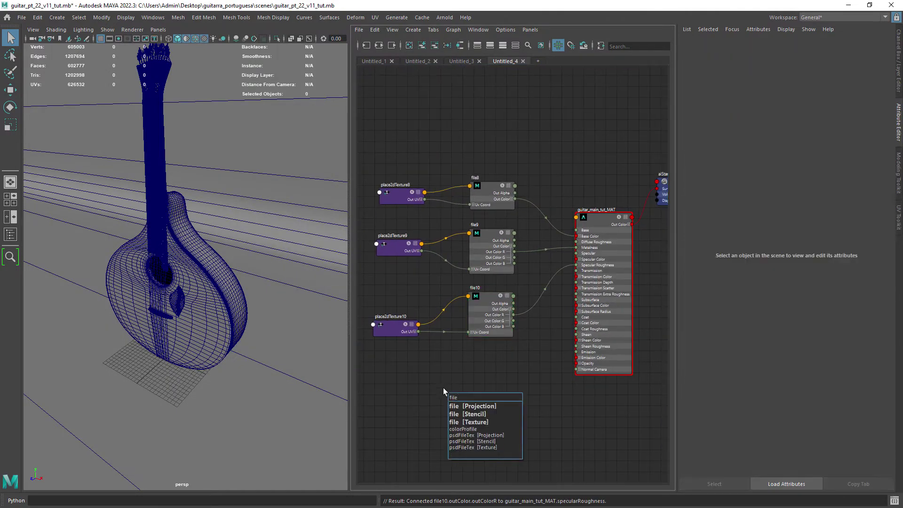
{"action": "key", "text": "Down"}
{"action": "key", "text": "Down"}
{"action": "key", "text": "Return"}
{"action": "left_click_drag", "start_coordinate": [523, 401], "coordinate": [470, 376]}
- Load guitar_pt_v03_new_DefaultMaterial_Normal.1001.exr into the new file node and set its UV tiling mode to UDIM (Mari)
{"action": "left_click", "coordinate": [780, 141]}
{"action": "left_click", "coordinate": [786, 152]}
{"action": "left_click", "coordinate": [881, 174]}
{"action": "left_click", "coordinate": [320, 313]}
{"action": "left_click", "coordinate": [564, 441]}
{"action": "left_click", "coordinate": [788, 205]}
{"action": "left_click", "coordinate": [780, 242]}
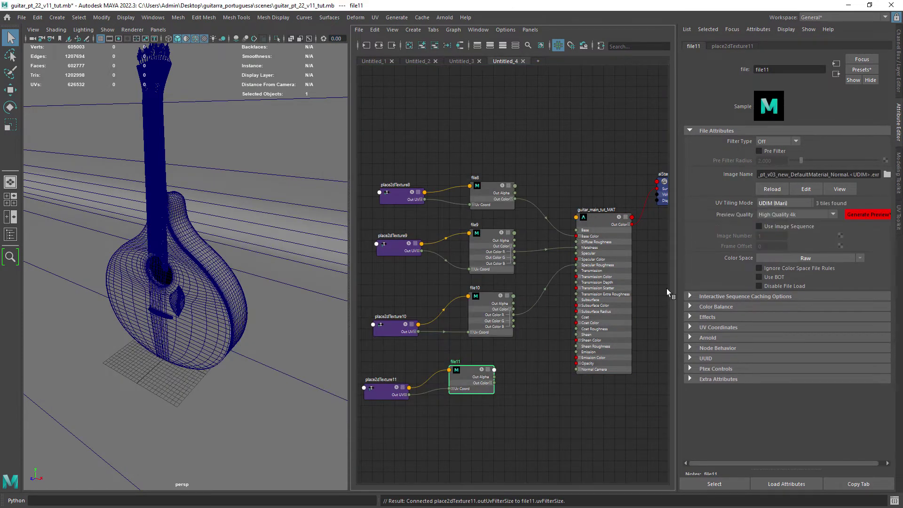
- Create an aiNormalMap node and connect the normal texture's Out Color to its Input
{"action": "scroll", "coordinate": [598, 345], "scroll_direction": "up", "scroll_amount": 2}
{"action": "left_click", "coordinate": [514, 389]}
{"action": "key", "text": "Tab"}
{"action": "type", "text": "ainor"}
{"action": "key", "text": "Return"}
{"action": "middle_click_drag", "start_coordinate": [430, 383], "coordinate": [761, 134]}
{"action": "left_click_drag", "start_coordinate": [185, 259], "coordinate": [190, 376]}
{"action": "left_click", "coordinate": [112, 313]}
{"action": "left_click", "coordinate": [228, 266]}
{"action": "left_click", "coordinate": [281, 473]}
- Place the aiNormalMap node beside guitar_main_tut_MAT and connect its Out Value to Normal Camera
{"action": "scroll", "coordinate": [493, 388], "scroll_direction": "down", "scroll_amount": 4}
{"action": "left_click_drag", "start_coordinate": [521, 396], "coordinate": [502, 372]}
{"action": "scroll", "coordinate": [503, 346], "scroll_direction": "up", "scroll_amount": 6}
{"action": "middle_click_drag", "start_coordinate": [629, 451], "coordinate": [483, 319], "text": "alt"}
{"action": "left_click_drag", "start_coordinate": [461, 351], "coordinate": [527, 368]}
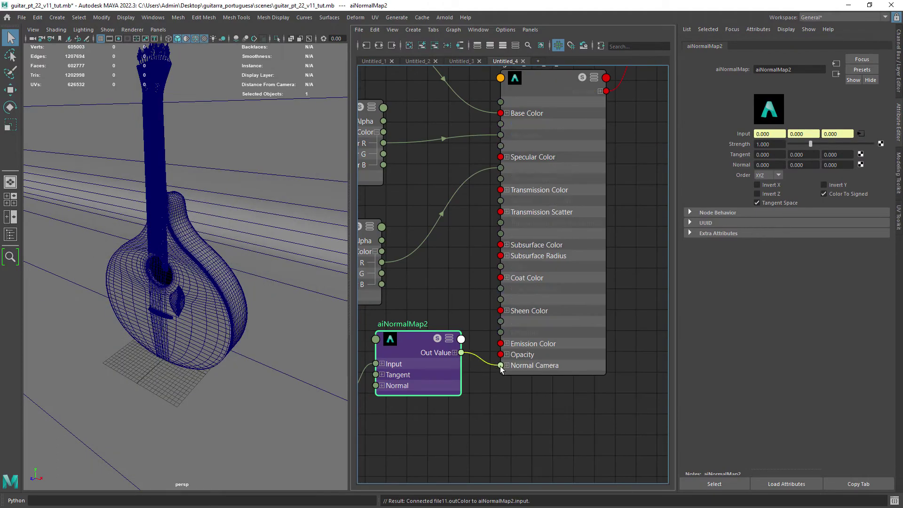
{"action": "scroll", "coordinate": [588, 373], "scroll_direction": "down", "scroll_amount": 6}
{"action": "left_click_drag", "start_coordinate": [572, 269], "coordinate": [570, 264]}
- Check the guitar in the perspective view and look through shotCam again
{"action": "scroll", "coordinate": [577, 267], "scroll_direction": "up", "scroll_amount": 3}
{"action": "middle_click_drag", "start_coordinate": [577, 267], "coordinate": [585, 278], "text": "alt"}
{"action": "right_click_drag", "start_coordinate": [585, 275], "coordinate": [620, 275]}
{"action": "left_click_drag", "start_coordinate": [235, 278], "coordinate": [252, 286], "text": "alt"}
{"action": "left_click", "coordinate": [283, 296]}
{"action": "scroll", "coordinate": [284, 299], "scroll_direction": "up", "scroll_amount": 5}
{"action": "scroll", "coordinate": [264, 288], "scroll_direction": "down", "scroll_amount": 5}
{"action": "right_click", "coordinate": [32, 39]}
{"action": "left_click", "coordinate": [52, 63]}
- Open the Arnold RenderView and render the shotCam view at 1080x1920
{"action": "left_click", "coordinate": [153, 18]}
{"action": "mouse_move", "coordinate": [202, 93]}
{"action": "left_click", "coordinate": [282, 109]}
{"action": "left_click", "coordinate": [527, 227]}
{"action": "left_click", "coordinate": [526, 226]}
{"action": "left_click", "coordinate": [648, 55]}
{"action": "left_click", "coordinate": [444, 18]}
{"action": "left_click", "coordinate": [461, 44]}
{"action": "left_click", "coordinate": [54, 17]}
{"action": "left_click", "coordinate": [289, 77]}
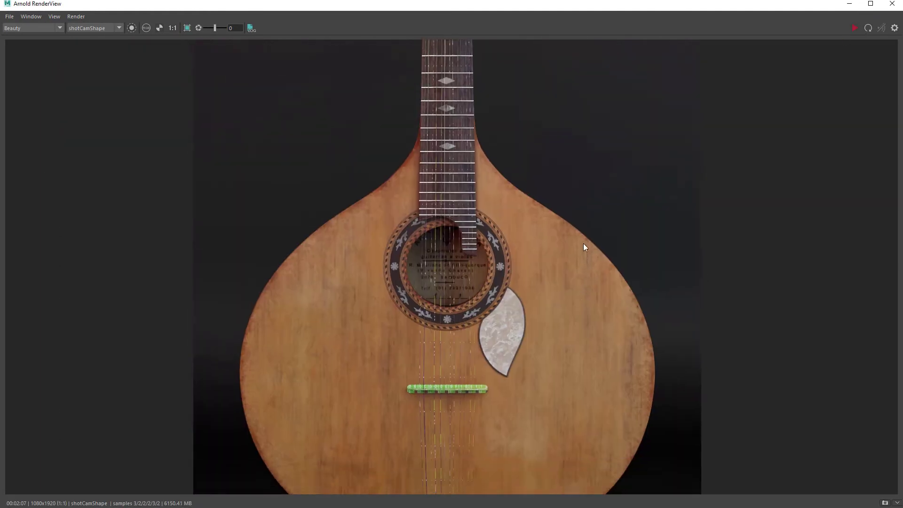
- Inspect the rendered guitar from the body up to the head and close the Arnold RenderView
{"action": "middle_click_drag", "start_coordinate": [545, 265], "coordinate": [547, 422]}
{"action": "middle_click_drag", "start_coordinate": [511, 176], "coordinate": [505, 407]}
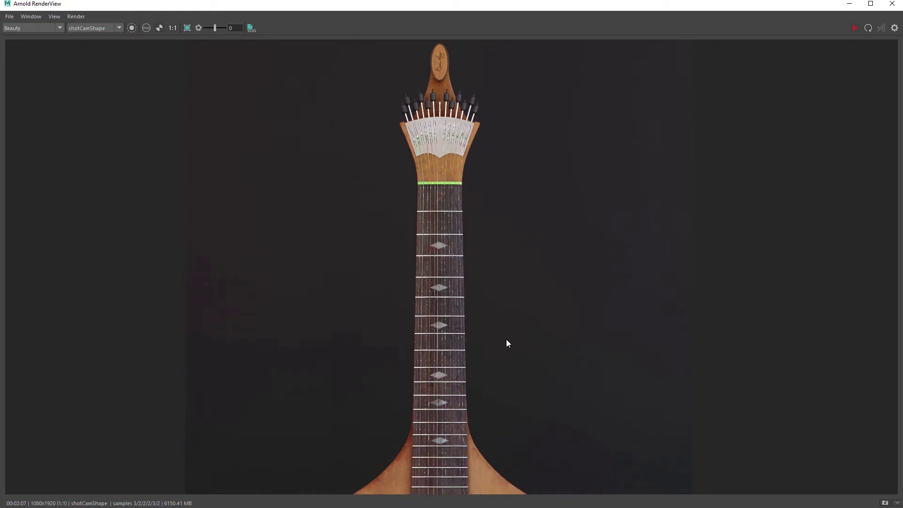
{"action": "left_click", "coordinate": [892, 4]}
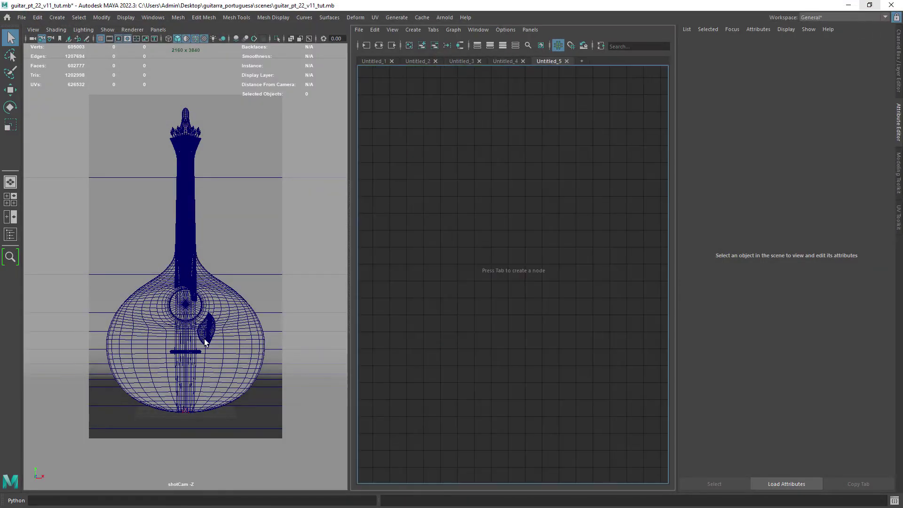
- Switch to the perspective view and select the guitar's three remaining small parts, including the bridge and nut
{"action": "left_click", "coordinate": [202, 353]}
{"action": "key", "text": "space"}
{"action": "left_click_drag", "start_coordinate": [221, 353], "coordinate": [222, 324]}
{"action": "middle_click_drag", "start_coordinate": [260, 423], "coordinate": [202, 280], "text": "alt"}
{"action": "right_click_drag", "start_coordinate": [202, 280], "coordinate": [202, 237], "text": "alt"}
{"action": "left_click", "coordinate": [223, 414], "text": "shift"}
{"action": "middle_click_drag", "start_coordinate": [200, 109], "coordinate": [196, 276], "text": "alt"}
{"action": "left_click", "coordinate": [254, 381], "text": "shift"}
{"action": "mouse_move", "coordinate": [198, 281]}
{"action": "right_mouse_down", "text": "alt"}
{"action": "mouse_move", "coordinate": [254, 381]}
{"action": "mouse_move", "coordinate": [212, 291]}
{"action": "right_mouse_up", "text": "alt"}
{"action": "middle_click_drag", "start_coordinate": [254, 354], "coordinate": [223, 313], "text": "alt"}
{"action": "right_click_drag", "start_coordinate": [271, 348], "coordinate": [214, 296], "text": "alt"}
{"action": "middle_click_drag", "start_coordinate": [214, 296], "coordinate": [208, 259], "text": "alt"}
- Import sss_mat.mb from the project's data folder and select its sss_mat_pentes_MAT material node
{"action": "left_click", "coordinate": [358, 30]}
{"action": "left_click", "coordinate": [372, 42]}
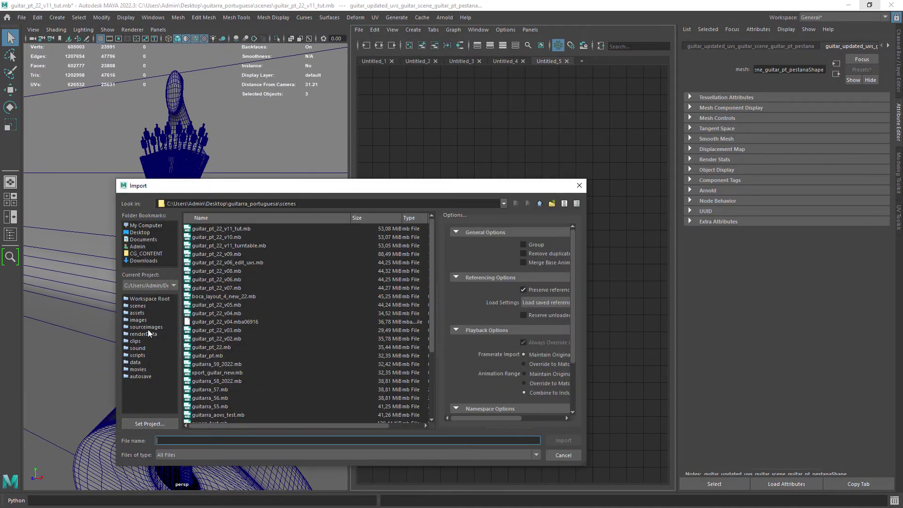
{"action": "left_click", "coordinate": [141, 362]}
{"action": "left_click", "coordinate": [215, 237]}
{"action": "left_click", "coordinate": [565, 440]}
{"action": "left_click", "coordinate": [563, 440]}
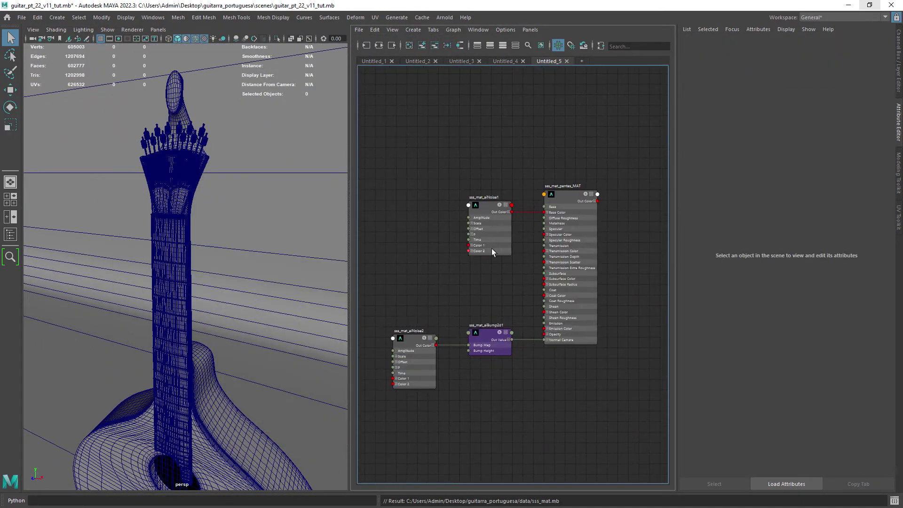
{"action": "left_click", "coordinate": [557, 206]}
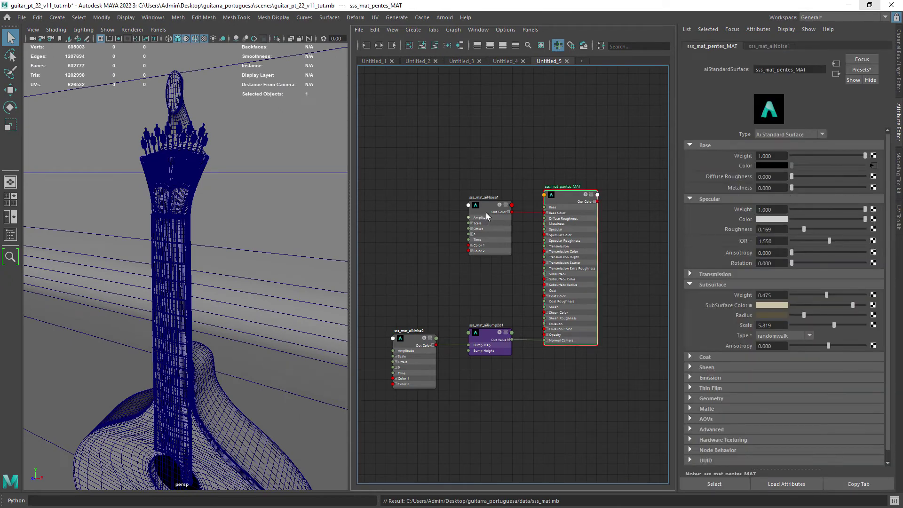
- Examine the imported sss_mat_pentes_MAT network, including its two noise nodes, the bump node and the material's subsurface settings
{"action": "left_click", "coordinate": [487, 214]}
{"action": "left_click", "coordinate": [564, 201]}
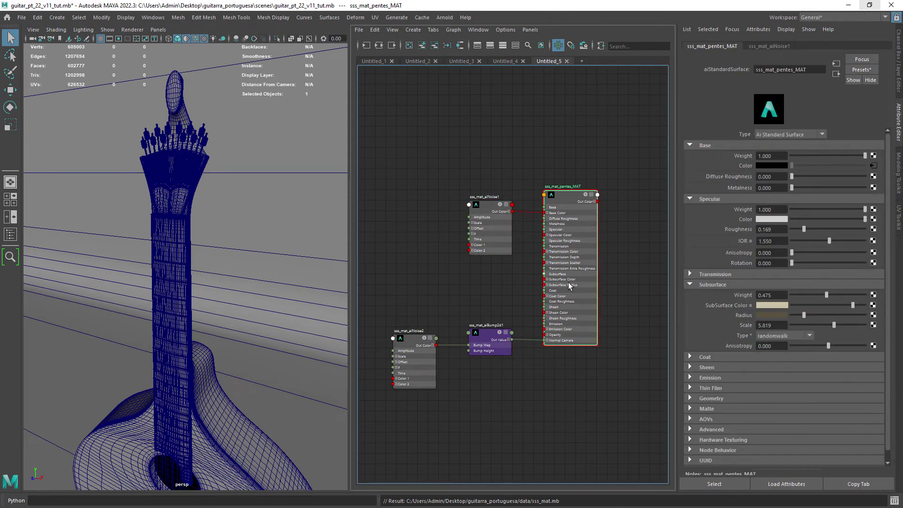
{"action": "left_click", "coordinate": [489, 342]}
{"action": "left_click", "coordinate": [420, 339]}
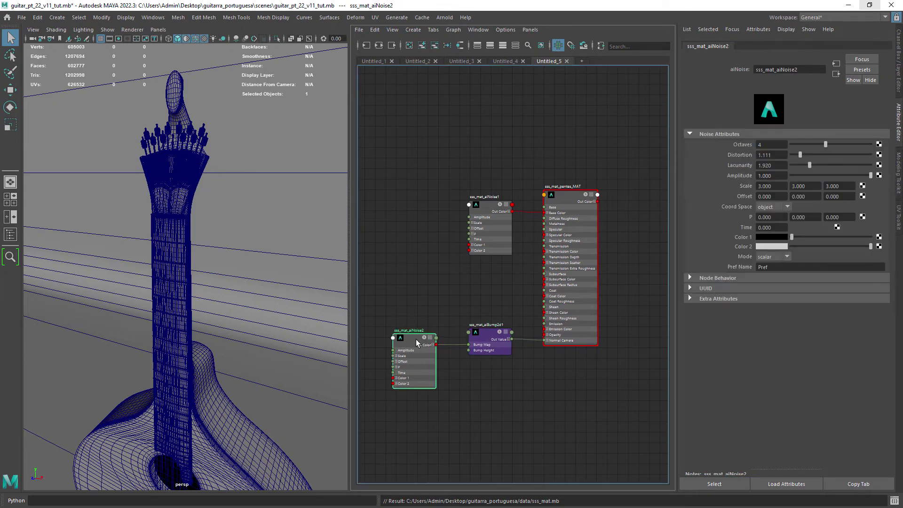
{"action": "scroll", "coordinate": [542, 259], "scroll_direction": "up", "scroll_amount": 3}
{"action": "middle_click_drag", "start_coordinate": [561, 286], "coordinate": [539, 300], "text": "alt"}
{"action": "left_click", "coordinate": [555, 202]}
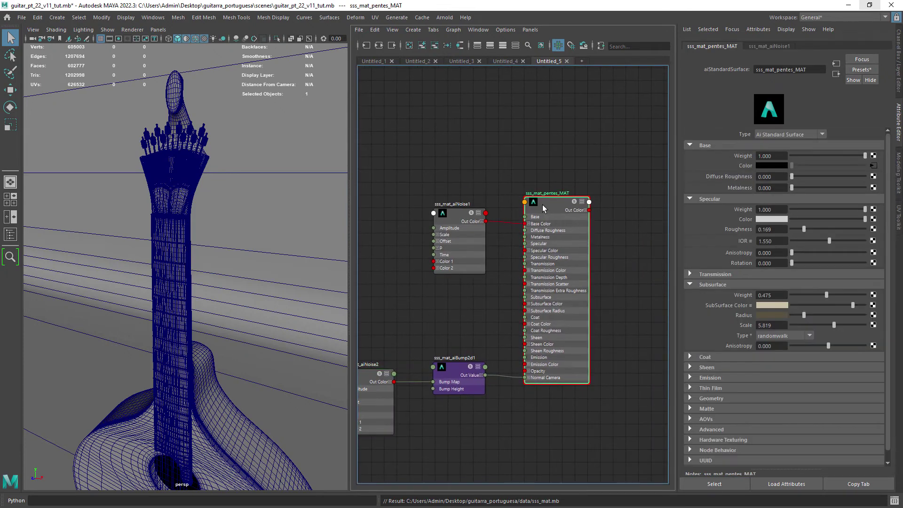
{"action": "scroll", "coordinate": [548, 217], "scroll_direction": "up", "scroll_amount": 1}
- Select the nut and both bridge pieces and assign the sss_mat_pentes_MAT material to them
{"action": "left_click_drag", "start_coordinate": [224, 267], "coordinate": [235, 281], "text": "alt"}
{"action": "key", "text": "ctrl+z"}
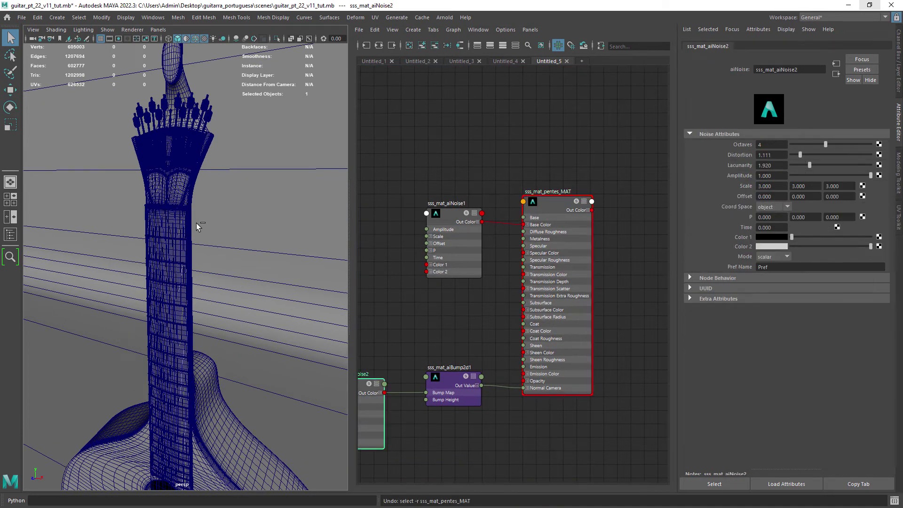
{"action": "scroll", "coordinate": [174, 210], "scroll_direction": "up", "scroll_amount": 3}
{"action": "middle_click_drag", "start_coordinate": [174, 210], "coordinate": [211, 250], "text": "alt"}
{"action": "left_click", "coordinate": [212, 250]}
{"action": "middle_click_drag", "start_coordinate": [214, 409], "coordinate": [207, 197], "text": "alt"}
{"action": "scroll", "coordinate": [221, 460], "scroll_direction": "up", "scroll_amount": 3}
{"action": "left_click", "coordinate": [203, 462], "text": "shift"}
{"action": "left_click", "coordinate": [185, 470], "text": "shift"}
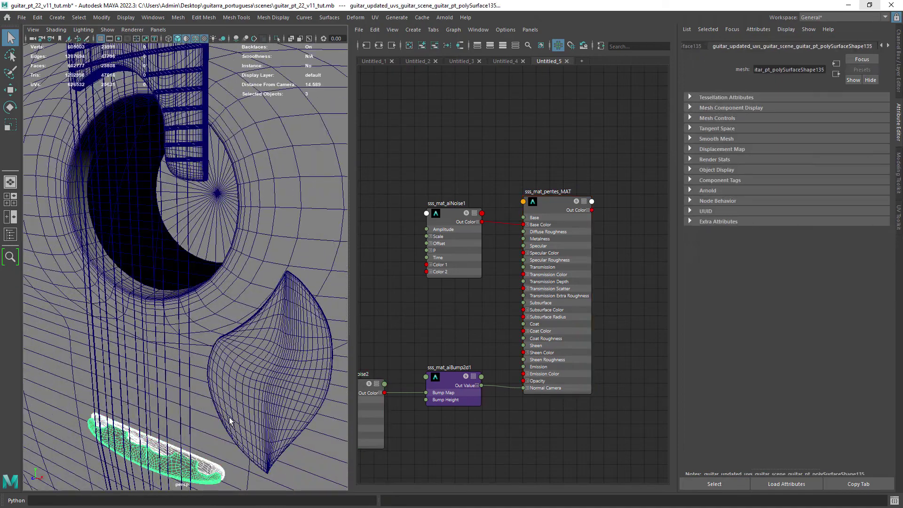
{"action": "right_click_drag", "start_coordinate": [546, 282], "coordinate": [546, 249]}
- Render the guitar in the Arnold RenderView at 1:1 scale and restrict the render region to the bridge
{"action": "key", "text": "ctrl+z"}
{"action": "key", "text": "ctrl+z"}
{"action": "left_click", "coordinate": [159, 14]}
{"action": "mouse_move", "coordinate": [188, 91]}
{"action": "left_click", "coordinate": [263, 91]}
{"action": "left_click", "coordinate": [869, 5]}
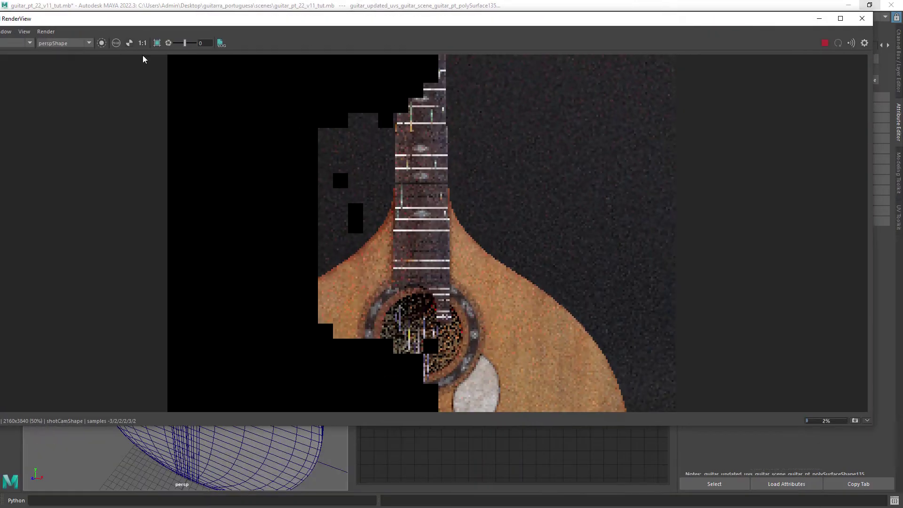
{"action": "left_click", "coordinate": [143, 43]}
{"action": "middle_click_drag", "start_coordinate": [339, 399], "coordinate": [336, 61]}
{"action": "left_click_drag", "start_coordinate": [323, 243], "coordinate": [520, 309], "text": "shift"}
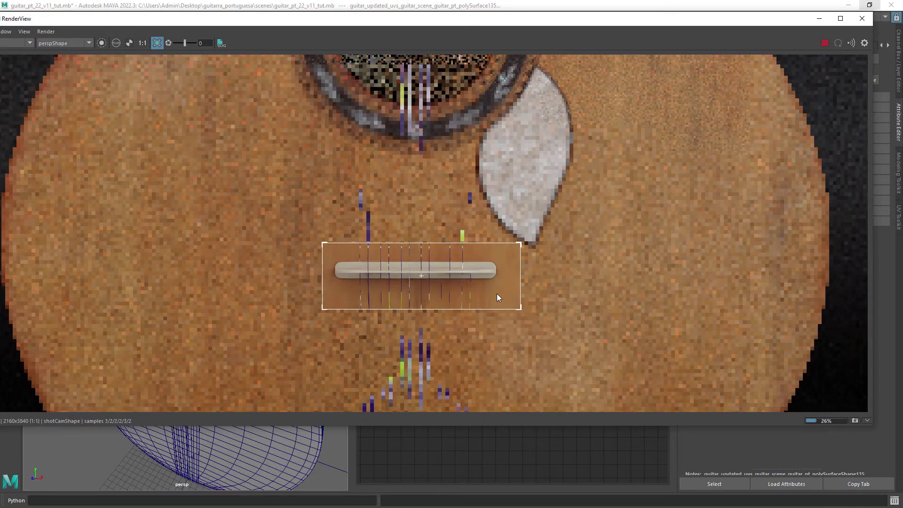
- Place the RenderView beside the node graph and select the sss_mat_pentes_MAT node to check its subsurface scale against the bridge
{"action": "left_click_drag", "start_coordinate": [697, 18], "coordinate": [422, 63]}
{"action": "middle_click_drag", "start_coordinate": [649, 246], "coordinate": [721, 246], "text": "alt"}
{"action": "left_click_drag", "start_coordinate": [597, 270], "coordinate": [396, 278]}
{"action": "left_click_drag", "start_coordinate": [320, 295], "coordinate": [468, 276]}
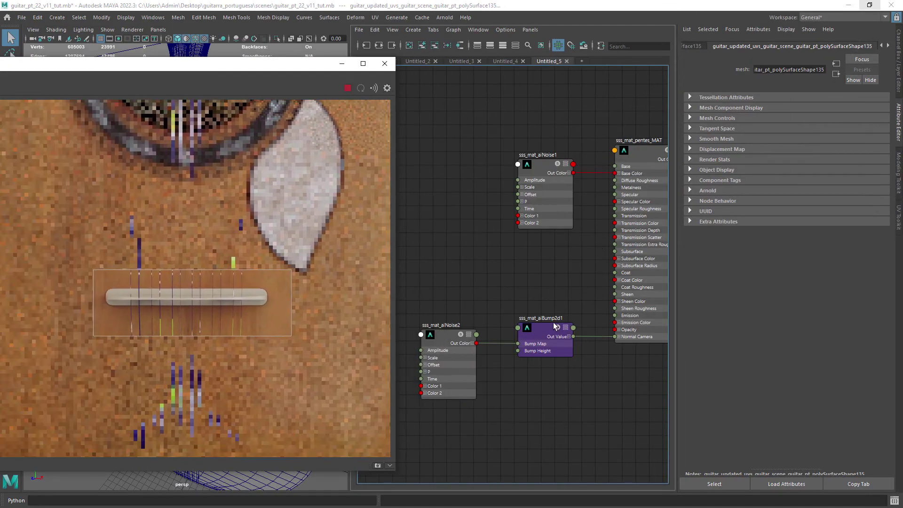
{"action": "left_click", "coordinate": [639, 141]}
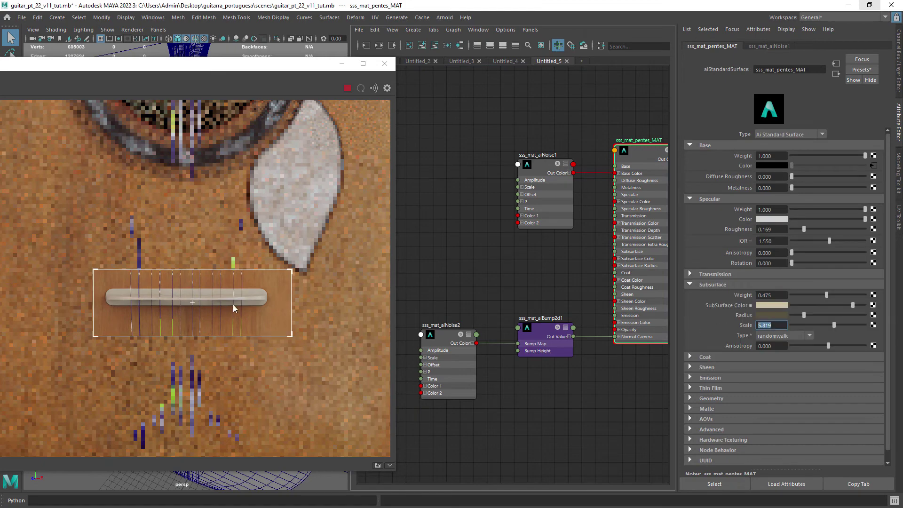
- Render a region around the nut at the head end of the neck and stop the render
{"action": "left_click_drag", "start_coordinate": [281, 162], "coordinate": [286, 442]}
{"action": "left_click_drag", "start_coordinate": [263, 118], "coordinate": [278, 446]}
{"action": "left_click_drag", "start_coordinate": [256, 164], "coordinate": [272, 449]}
{"action": "left_click_drag", "start_coordinate": [169, 243], "coordinate": [281, 276], "text": "shift"}
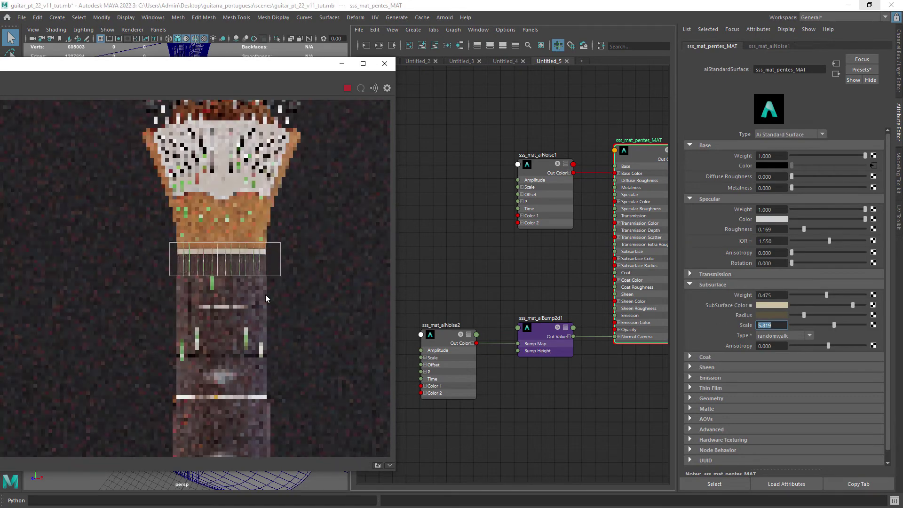
{"action": "left_click", "coordinate": [346, 90]}
- Move the RenderView clear of the viewport, select the guitar strings and open a new empty node graph
{"action": "left_click_drag", "start_coordinate": [308, 137], "coordinate": [300, 112]}
{"action": "left_click_drag", "start_coordinate": [317, 66], "coordinate": [304, 390]}
{"action": "scroll", "coordinate": [217, 207], "scroll_direction": "up", "scroll_amount": 3}
{"action": "left_click", "coordinate": [213, 242]}
{"action": "middle_click_drag", "start_coordinate": [212, 242], "coordinate": [217, 224], "text": "alt"}
{"action": "left_click", "coordinate": [581, 61]}
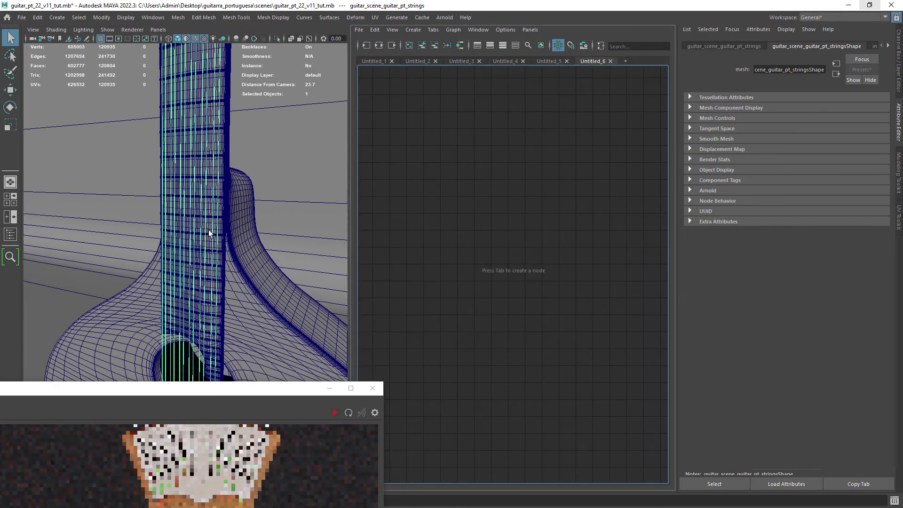
- Import strings_mat.mb and find its strings_mat_chrome_MAT material by searching for "strings", loading it into the node graph
{"action": "right_click", "coordinate": [206, 233]}
{"action": "left_click", "coordinate": [358, 30]}
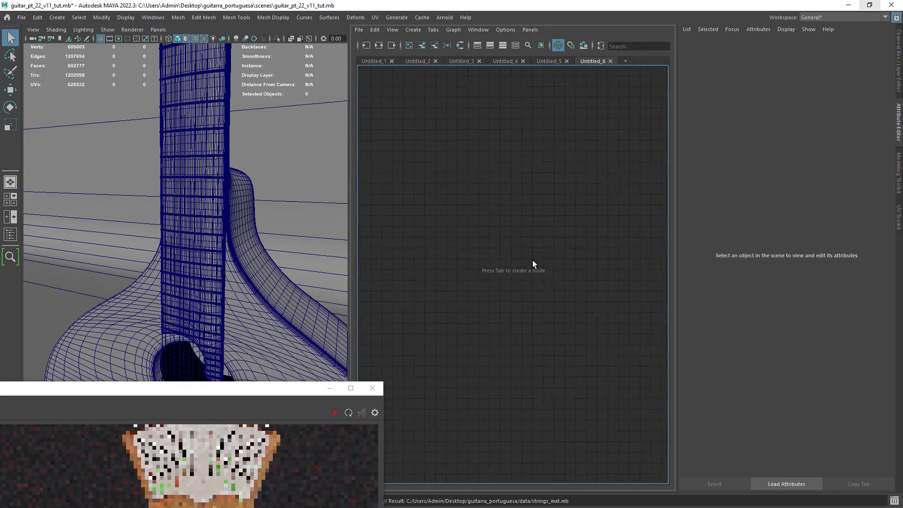
{"action": "key", "text": "shift+o"}
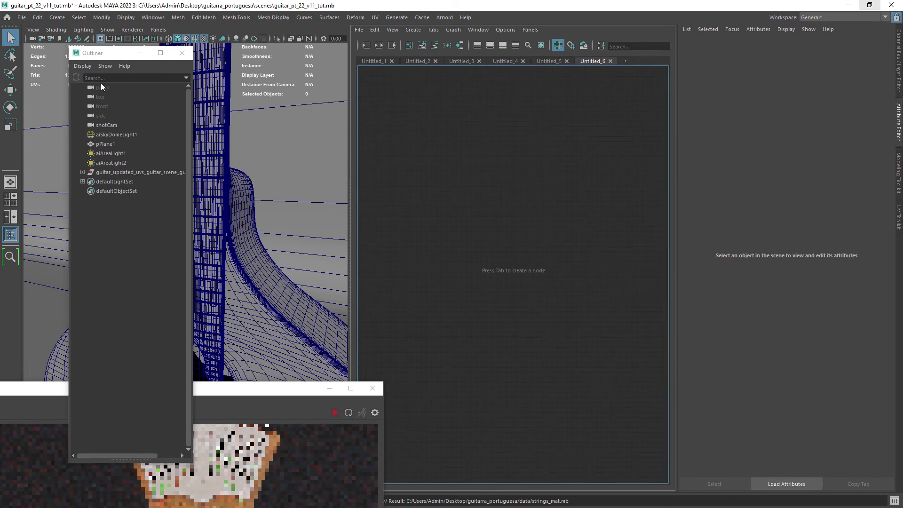
{"action": "left_click", "coordinate": [101, 78]}
{"action": "type", "text": "strings"}
{"action": "left_click", "coordinate": [123, 97]}
{"action": "left_click", "coordinate": [182, 53]}
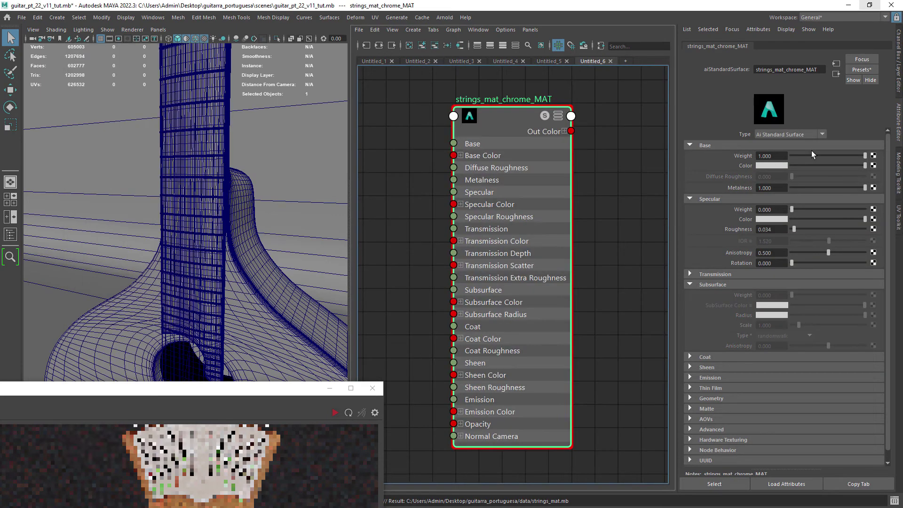
- Try a material preset on strings_mat_chrome_MAT, undo it and check the specular roughness
{"action": "left_click", "coordinate": [861, 70]}
{"action": "mouse_move", "coordinate": [816, 163]}
{"action": "left_click", "coordinate": [734, 163]}
{"action": "left_click", "coordinate": [861, 69]}
{"action": "left_click", "coordinate": [755, 163]}
{"action": "key", "text": "ctrl+z"}
{"action": "left_click_drag", "start_coordinate": [775, 230], "coordinate": [719, 233]}
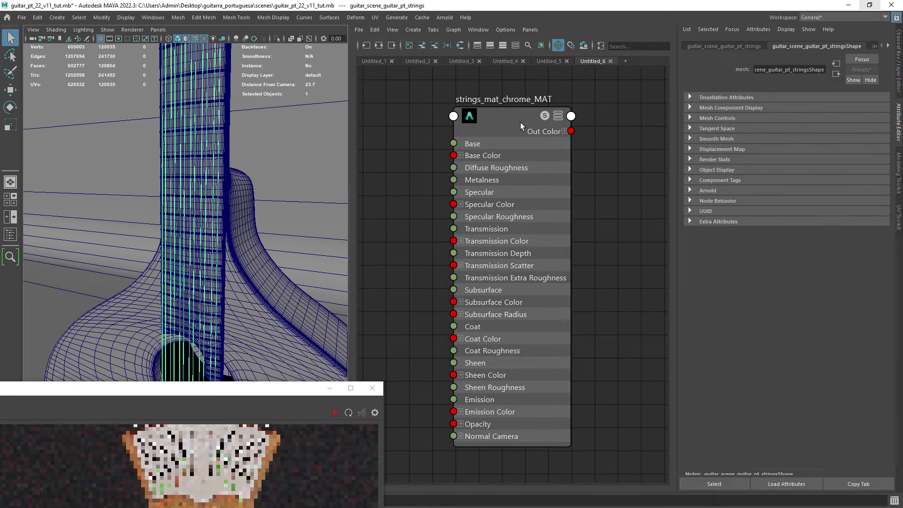
- Assign strings_mat_chrome_MAT to the guitar strings and inspect them in the Arnold render around the fretboard and sound hole
{"action": "right_click_drag", "start_coordinate": [509, 123], "coordinate": [510, 87]}
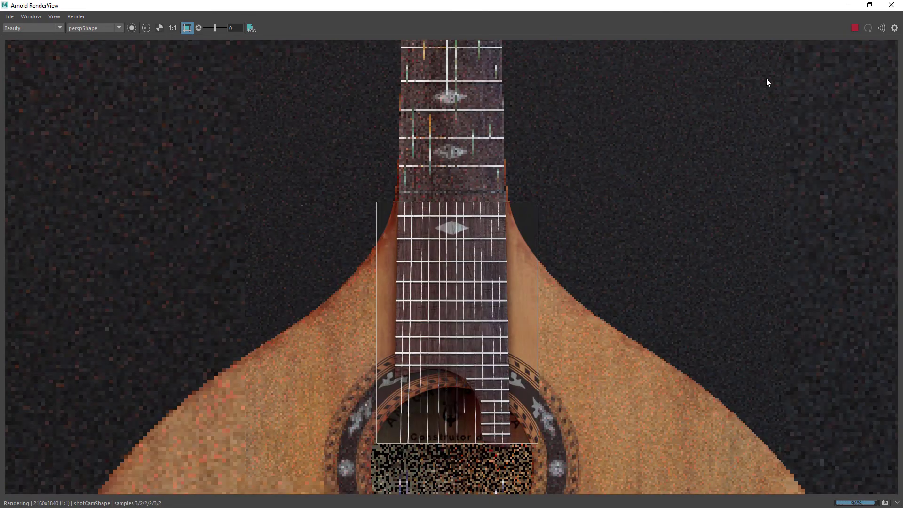
{"action": "middle_click_drag", "start_coordinate": [420, 372], "coordinate": [431, 291], "text": "alt"}
{"action": "right_click_drag", "start_coordinate": [431, 291], "coordinate": [593, 184], "text": "alt"}
{"action": "middle_click_drag", "start_coordinate": [593, 184], "coordinate": [579, 220], "text": "alt"}
{"action": "left_click", "coordinate": [890, 6]}
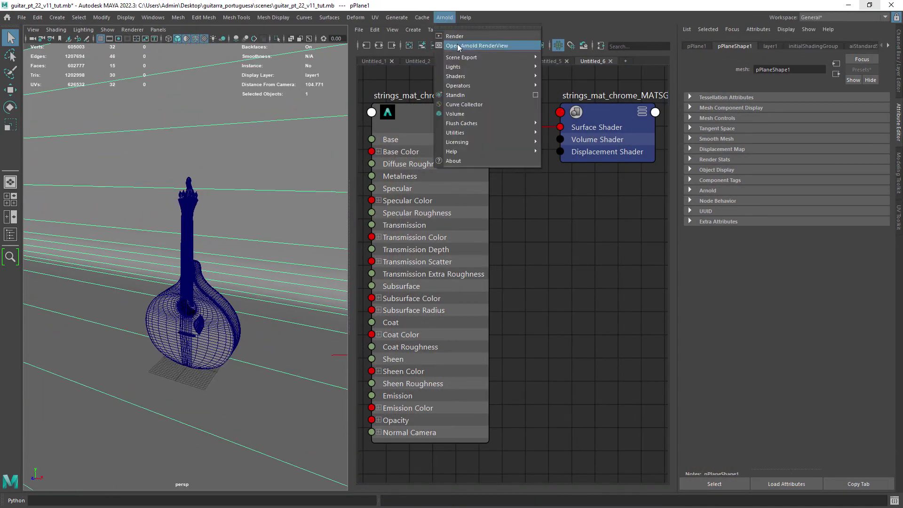
- Close the Arnold RenderView, deselect everything and switch the viewport to the shotCam camera
{"action": "left_click", "coordinate": [891, 5]}
{"action": "scroll", "coordinate": [241, 227], "scroll_direction": "down", "scroll_amount": 5}
{"action": "scroll", "coordinate": [242, 227], "scroll_direction": "up", "scroll_amount": 4}
{"action": "left_click", "coordinate": [288, 199]}
{"action": "right_click", "coordinate": [33, 39]}
{"action": "left_click", "coordinate": [53, 76]}
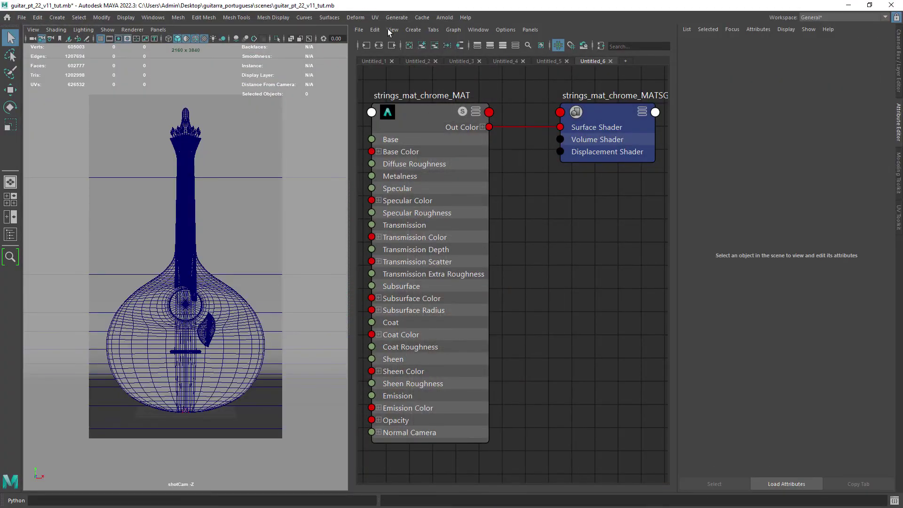
- Open the Arnold render settings, set the Camera (AA) samples to 5 and review the advanced sampling options
{"action": "left_click", "coordinate": [444, 18]}
{"action": "left_click", "coordinate": [282, 97]}
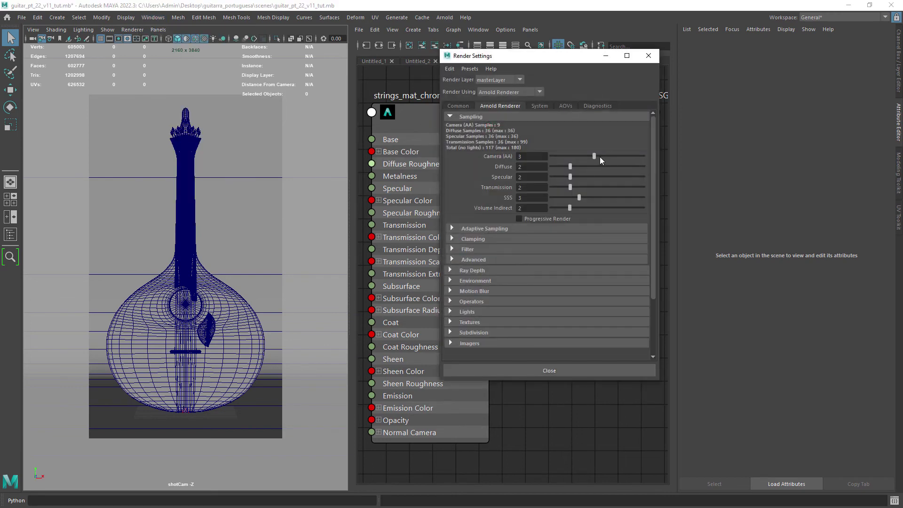
{"action": "left_click_drag", "start_coordinate": [600, 156], "coordinate": [607, 157]}
{"action": "double_click", "coordinate": [520, 157]}
{"action": "double_click", "coordinate": [519, 177]}
{"action": "double_click", "coordinate": [519, 187]}
{"action": "left_click", "coordinate": [489, 259]}
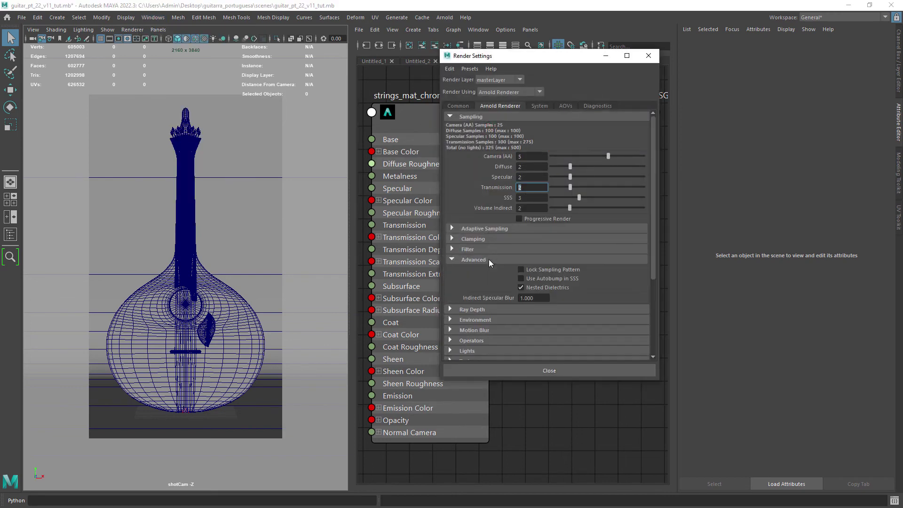
{"action": "left_click", "coordinate": [489, 260]}
- Set the specular ray depth to 2 and close the render settings
{"action": "left_click", "coordinate": [488, 271]}
{"action": "double_click", "coordinate": [521, 281]}
{"action": "double_click", "coordinate": [519, 313]}
{"action": "double_click", "coordinate": [519, 302]}
{"action": "type", "text": "2"}
{"action": "key", "text": "Return"}
{"action": "left_click", "coordinate": [649, 56]}
- Render the final shotCam view of the guitar in the Arnold RenderView
{"action": "left_click", "coordinate": [444, 18]}
{"action": "left_click", "coordinate": [460, 31]}
{"action": "scroll", "coordinate": [513, 176], "scroll_direction": "down", "scroll_amount": 3}
{"action": "scroll", "coordinate": [513, 176], "scroll_direction": "up", "scroll_amount": 3}
{"action": "left_click", "coordinate": [855, 27]}
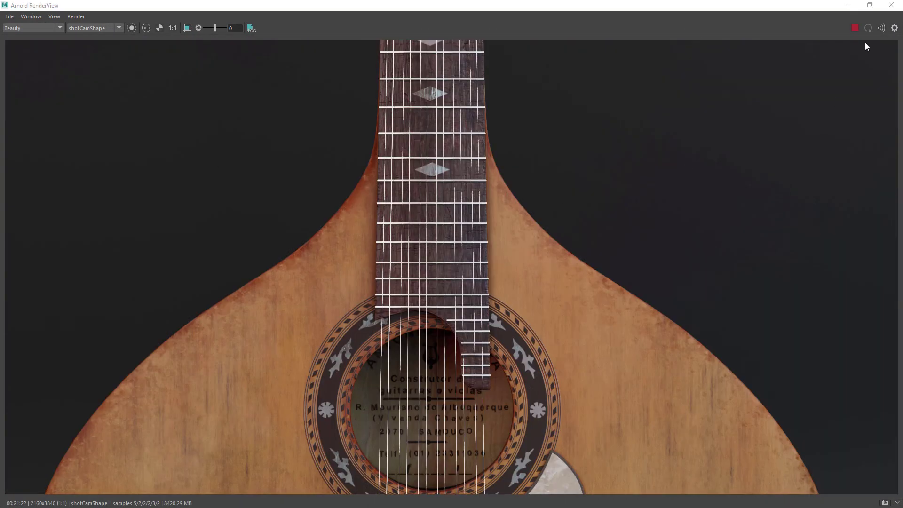
{"action": "left_click", "coordinate": [854, 28]}
- Examine the final render from the bridge and body up the neck to the head and back to the sound hole
{"action": "middle_click_drag", "start_coordinate": [504, 313], "coordinate": [503, 56]}
{"action": "middle_click_drag", "start_coordinate": [468, 378], "coordinate": [468, 248]}
{"action": "scroll", "coordinate": [508, 240], "scroll_direction": "down", "scroll_amount": 5}
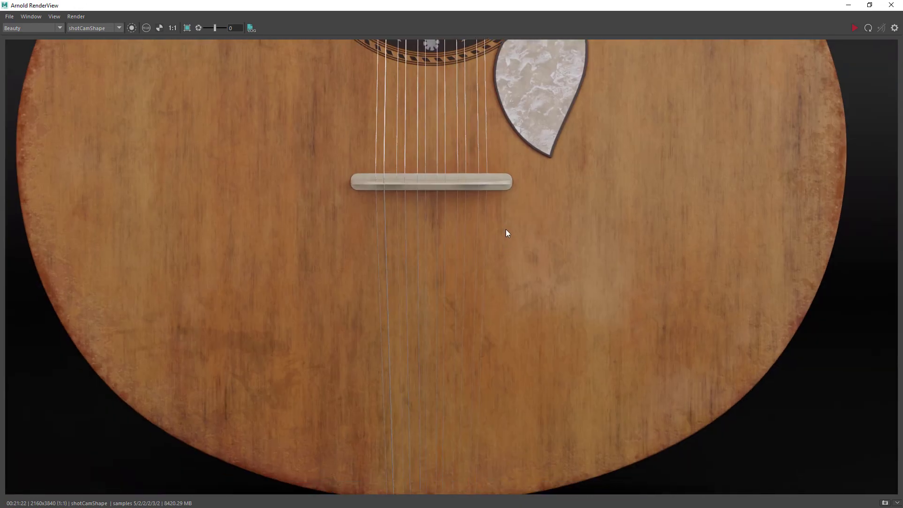
{"action": "scroll", "coordinate": [503, 286], "scroll_direction": "up", "scroll_amount": 9}
{"action": "scroll", "coordinate": [409, 225], "scroll_direction": "up", "scroll_amount": 3}
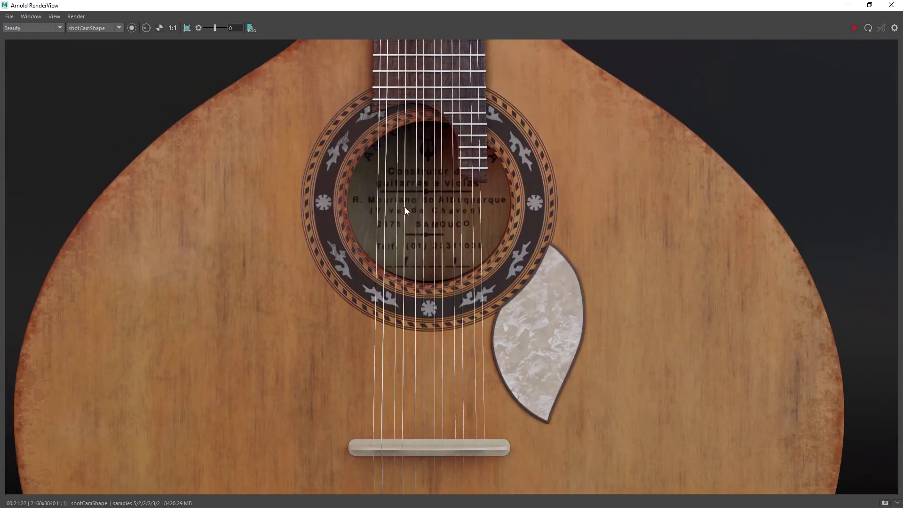
{"action": "scroll", "coordinate": [433, 235], "scroll_direction": "up", "scroll_amount": 2}
{"action": "scroll", "coordinate": [470, 193], "scroll_direction": "up", "scroll_amount": 3}
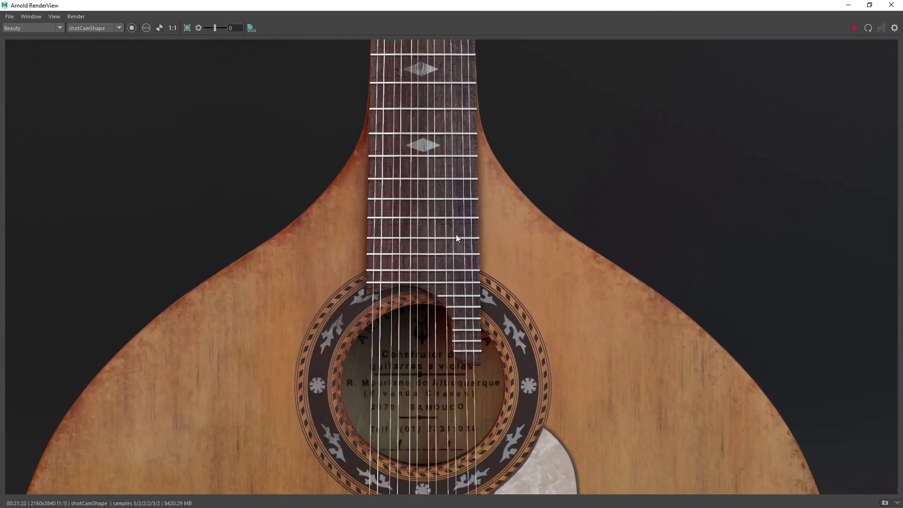
{"action": "scroll", "coordinate": [459, 184], "scroll_direction": "up", "scroll_amount": 10}
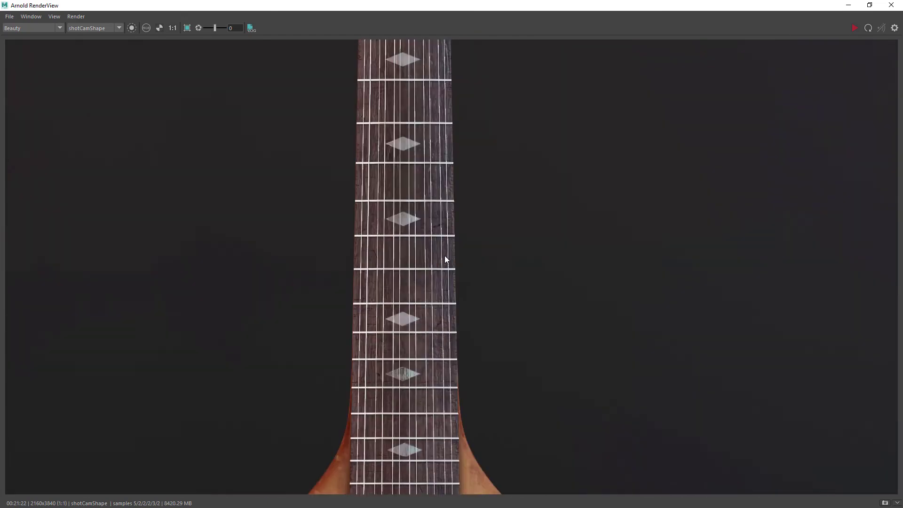
{"action": "scroll", "coordinate": [446, 243], "scroll_direction": "up", "scroll_amount": 5}
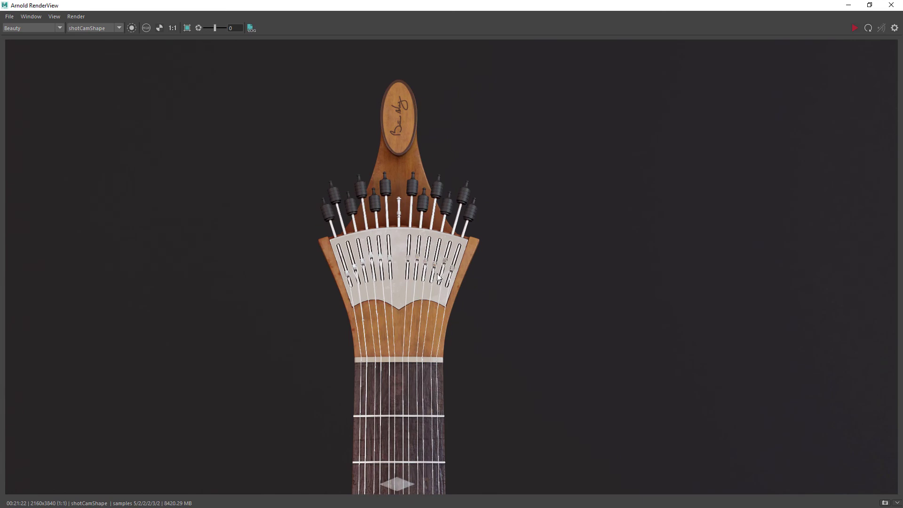
{"action": "scroll", "coordinate": [413, 268], "scroll_direction": "down", "scroll_amount": 1}
{"action": "scroll", "coordinate": [404, 325], "scroll_direction": "down", "scroll_amount": 2}
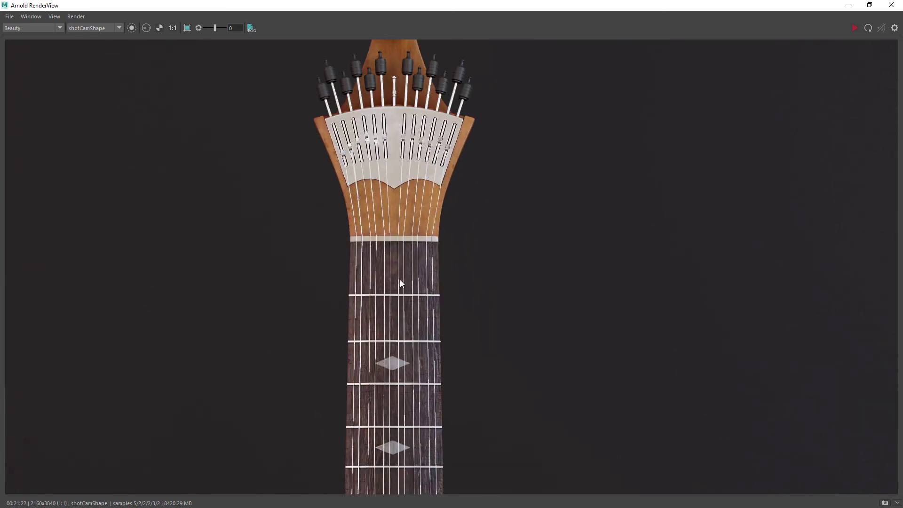
{"action": "scroll", "coordinate": [398, 332], "scroll_direction": "down", "scroll_amount": 12}
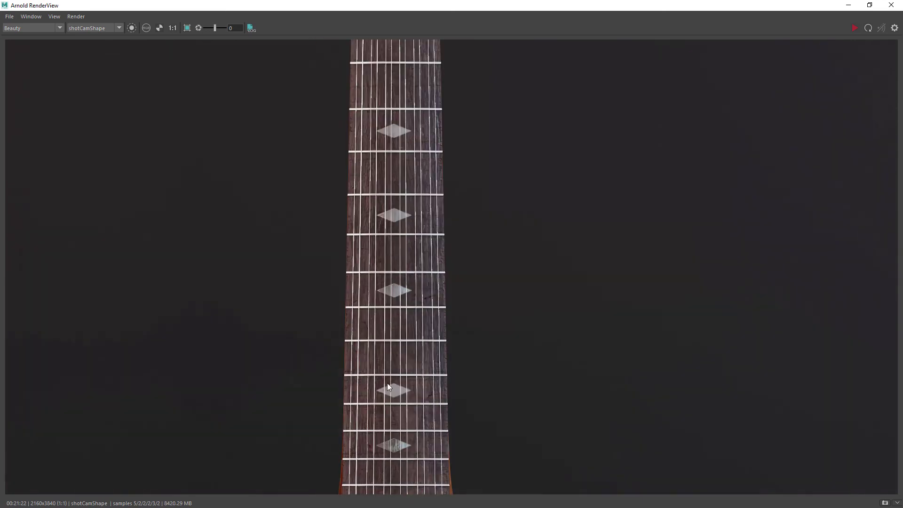
{"action": "scroll", "coordinate": [401, 325], "scroll_direction": "down", "scroll_amount": 5}
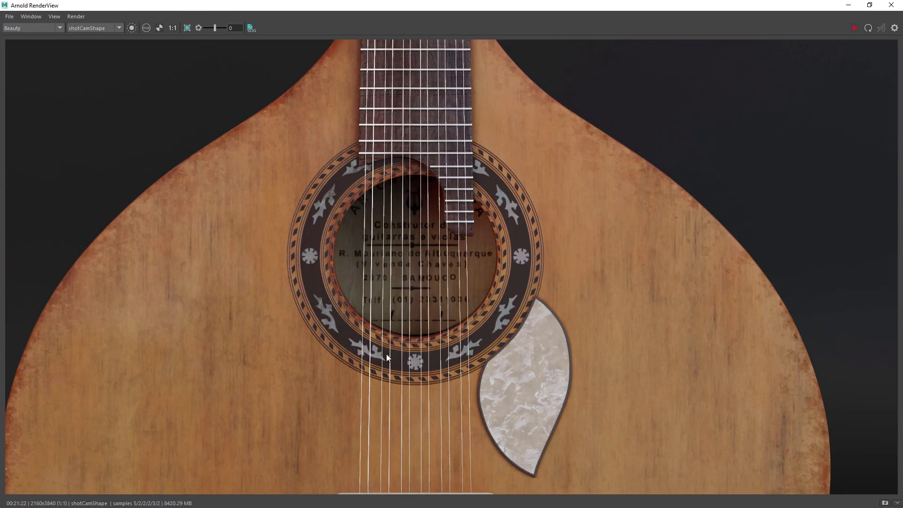